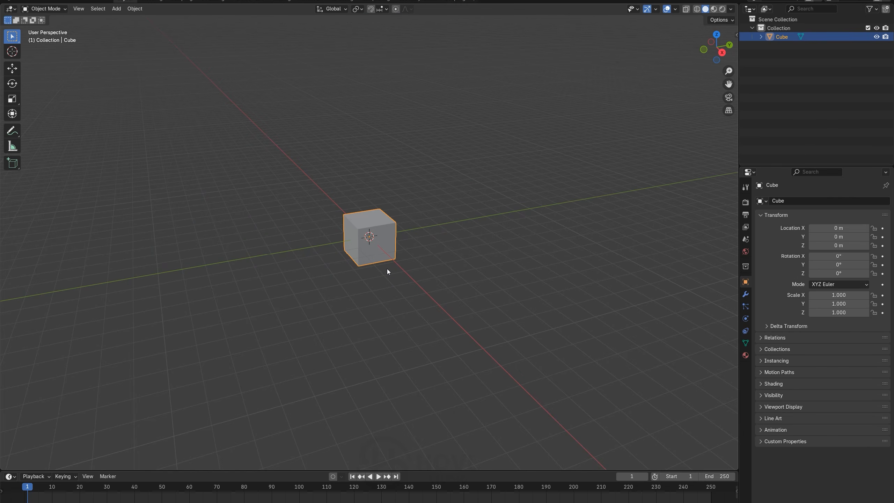
# Add an Array modifier to the cube with a relative X offset factor of 1.1.
pyautogui.scroll(2, 386, 270)
pyautogui.moveTo(379, 221); pyautogui.dragTo(378, 228, button='middle')
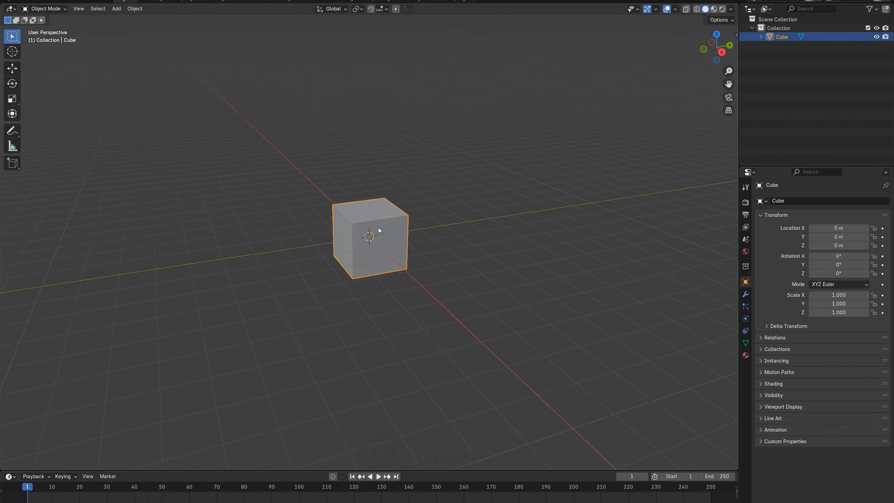
pyautogui.click(745, 294)
pyautogui.click(793, 201)
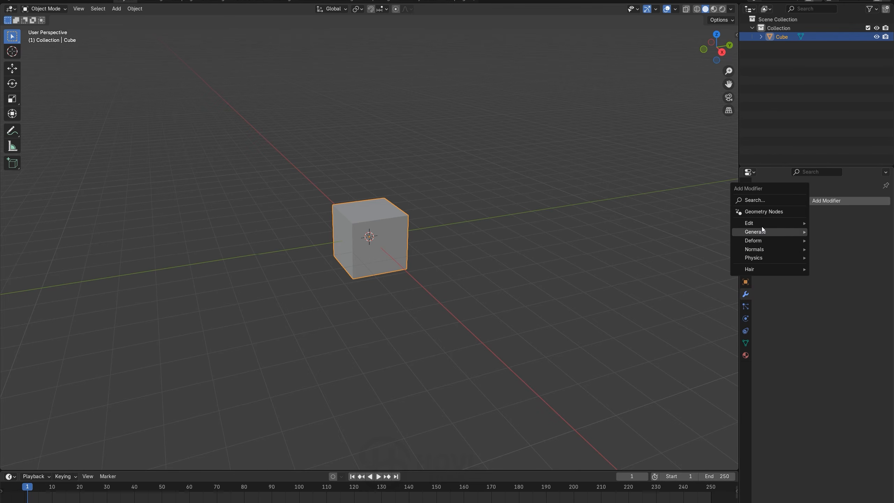
pyautogui.moveTo(788, 232)
pyautogui.click(824, 232)
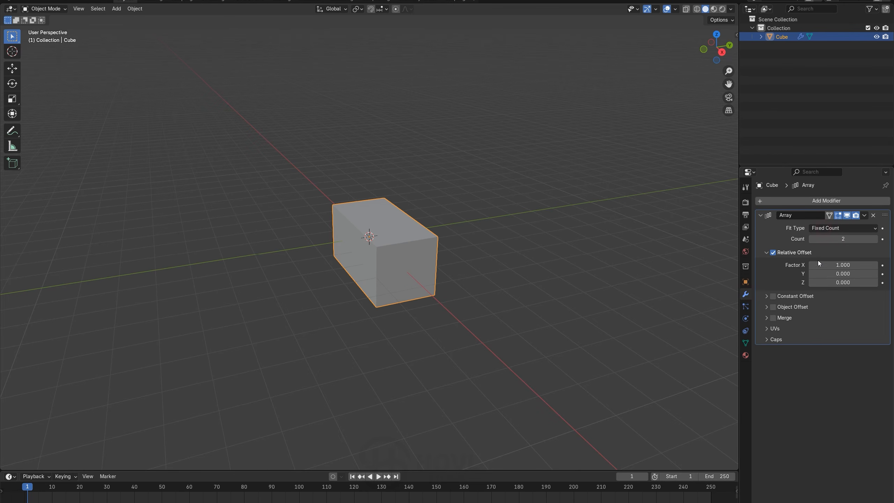
pyautogui.doubleClick(838, 265)
pyautogui.write('1.1')
pyautogui.press('Return')
# Set the first array's count to 3 to form a row of cubes along X.
pyautogui.doubleClick(846, 239)
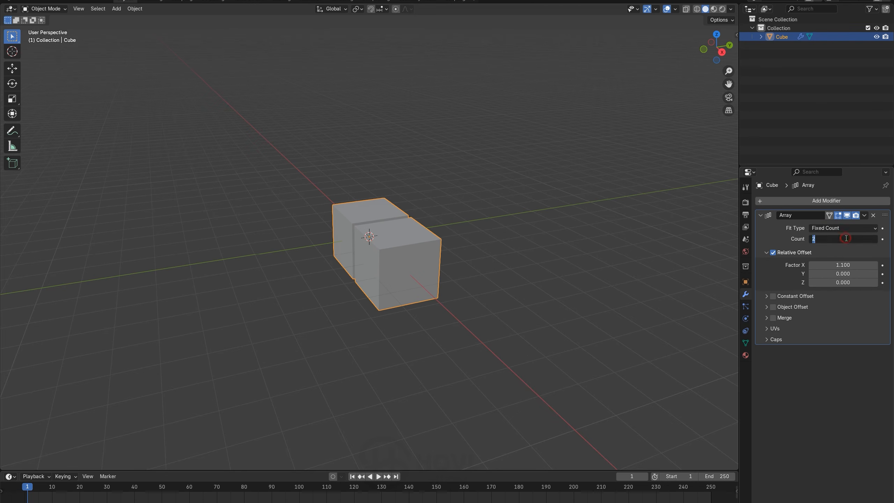
pyautogui.write('3')
pyautogui.press('Return')
pyautogui.moveTo(440, 317); pyautogui.dragTo(598, 289, button='middle')
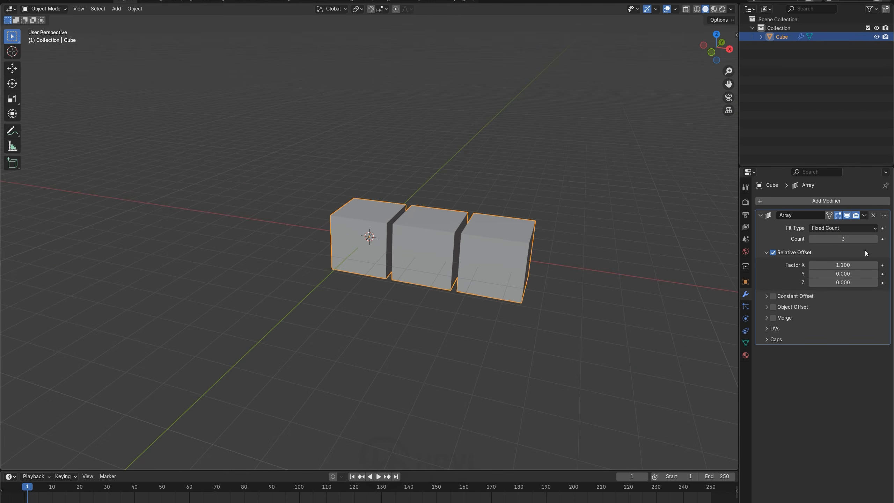
# Add a second Array modifier to the cube and set its count to 3.
pyautogui.click(780, 201)
pyautogui.moveTo(781, 201)
pyautogui.click(817, 201)
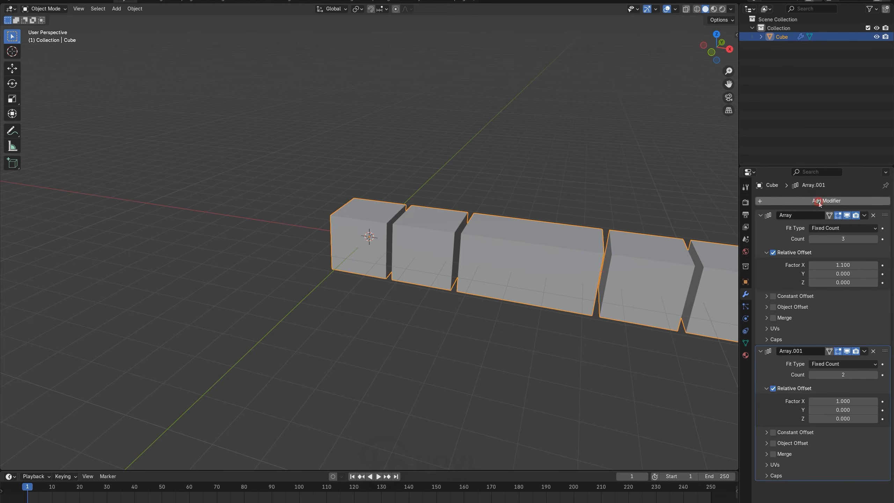
pyautogui.click(834, 376)
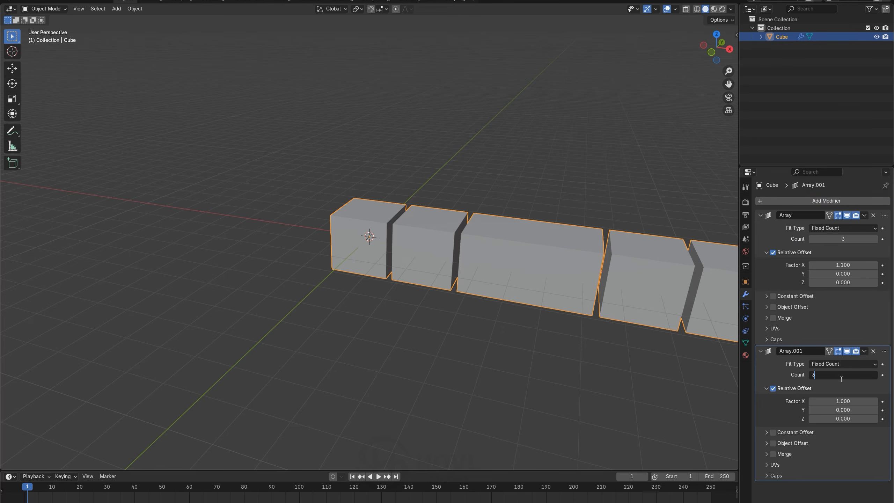
pyautogui.press('Return')
# Set the second array's relative offset factors to 0 on X and 1.1 on Y.
pyautogui.click(843, 401)
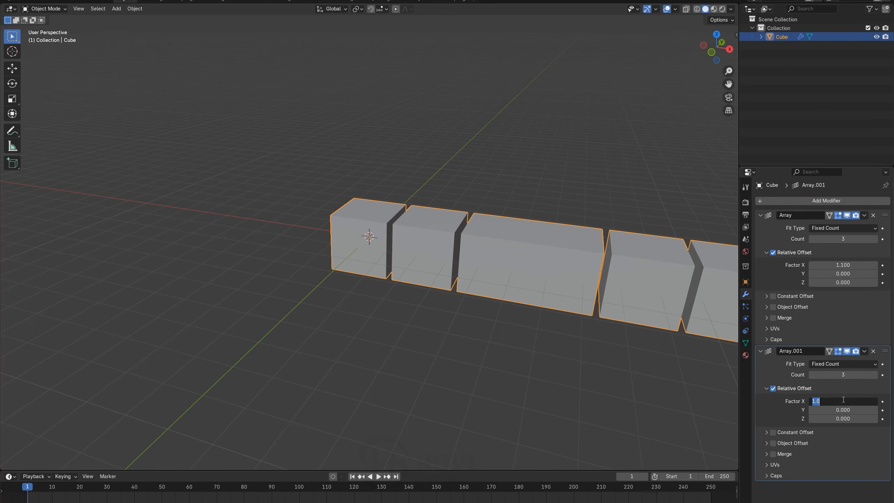
pyautogui.write('0')
pyautogui.click(836, 409)
pyautogui.write('1')
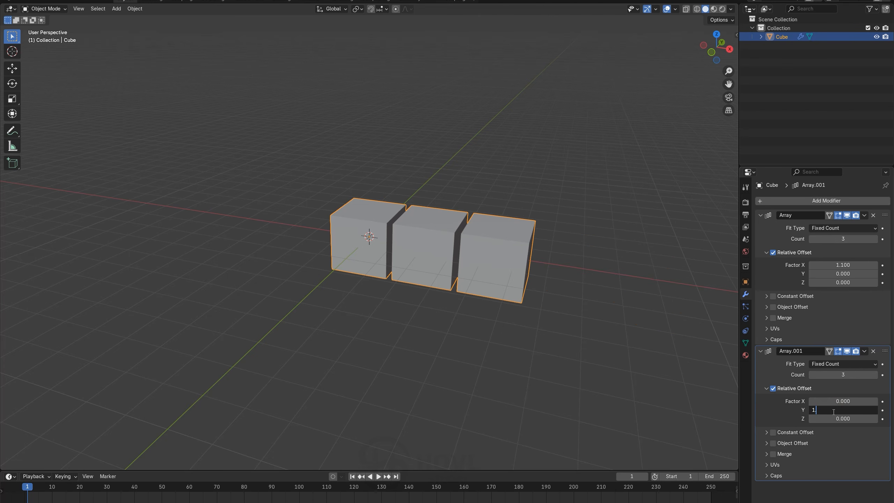
pyautogui.write('.1')
pyautogui.press('Return')
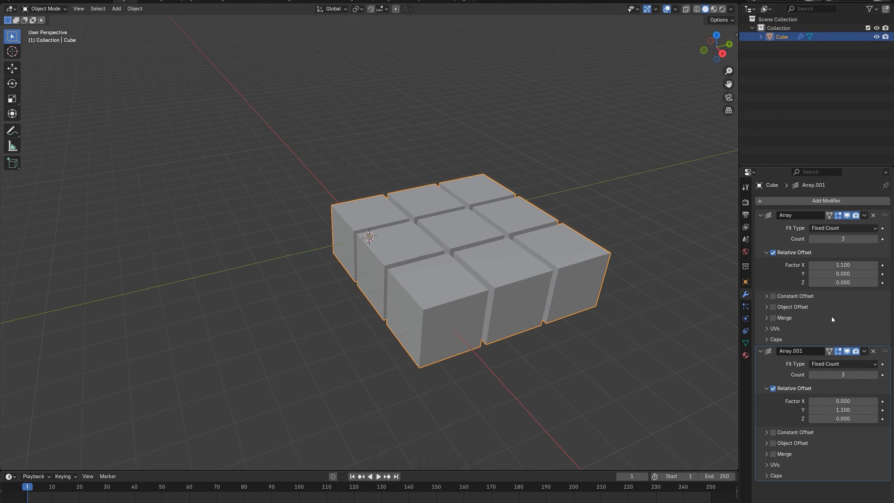
# Collapse the two existing arrays and add a third Array modifier with a count of 3.
pyautogui.click(760, 215)
pyautogui.click(761, 225)
pyautogui.click(785, 200)
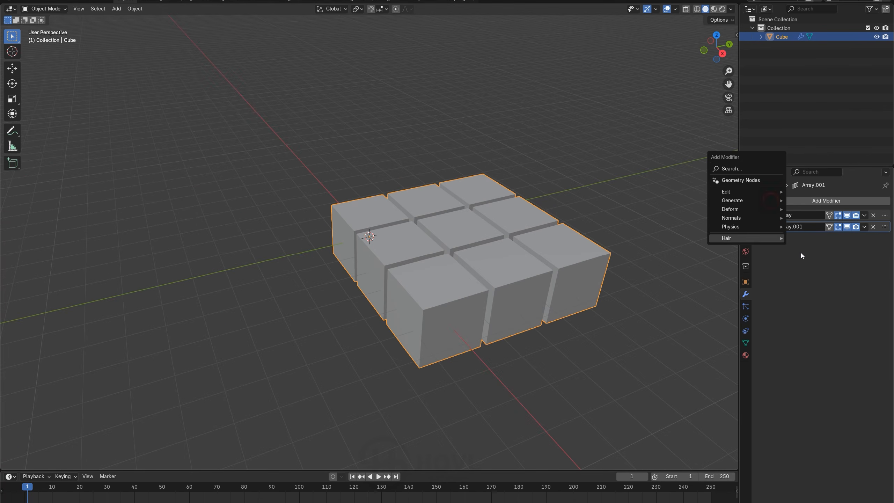
pyautogui.moveTo(739, 201)
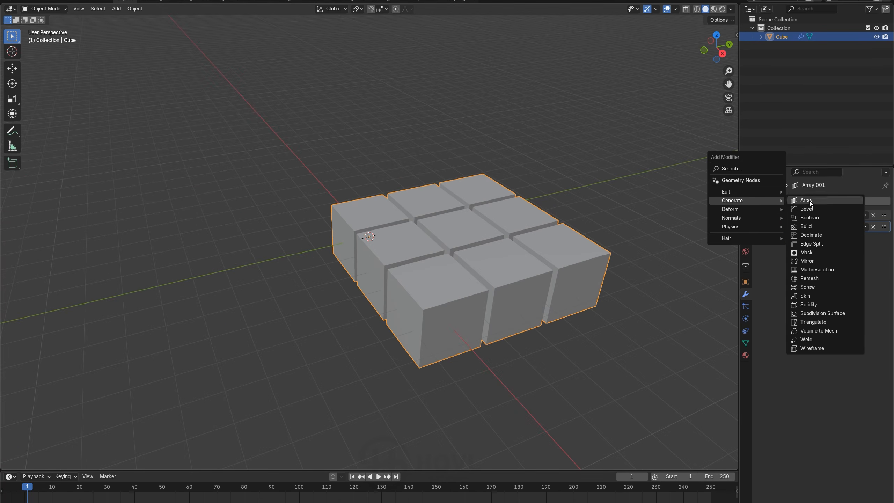
pyautogui.click(809, 201)
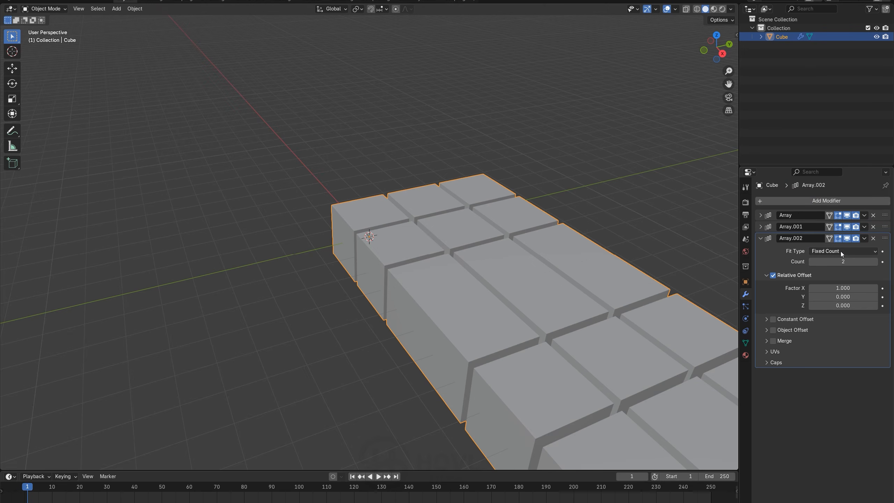
pyautogui.press('Return')
# Set the third array's relative offset factors to 0 on X and 1.1 on Z.
pyautogui.click(842, 288)
pyautogui.write('0')
pyautogui.press('Return')
pyautogui.click(843, 306)
pyautogui.write('1.1')
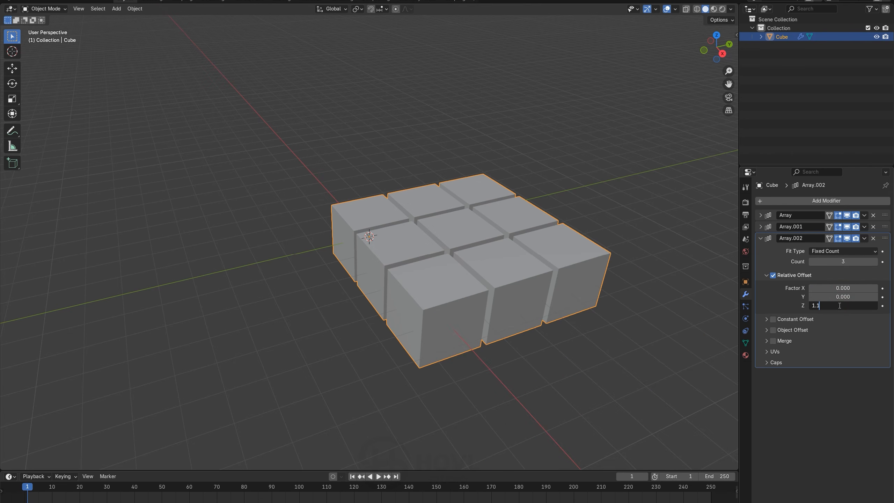
pyautogui.press('Return')
# Apply all three Array modifiers to the cube in order from first to last.
pyautogui.moveTo(638, 253); pyautogui.dragTo(893, 206, button='middle')
pyautogui.click(864, 215)
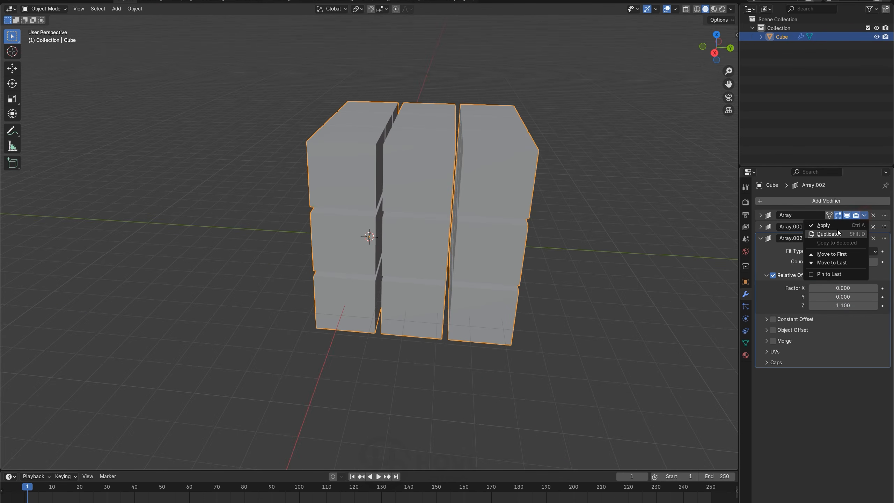
pyautogui.click(836, 225)
pyautogui.click(865, 215)
pyautogui.click(831, 224)
pyautogui.click(864, 215)
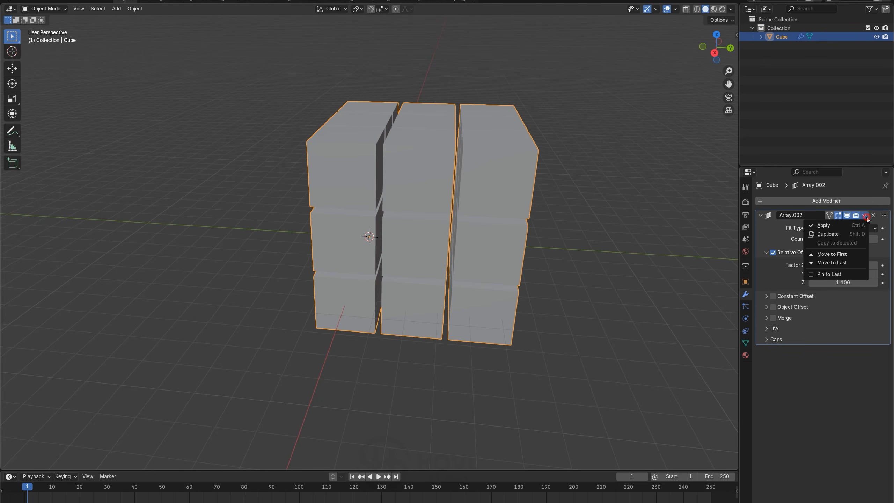
pyautogui.click(836, 226)
# In Edit Mode, move the whole mesh by -2.3 on Y and X and lower it along Z to center it on the origin.
pyautogui.moveTo(430, 241); pyautogui.dragTo(447, 236, button='middle')
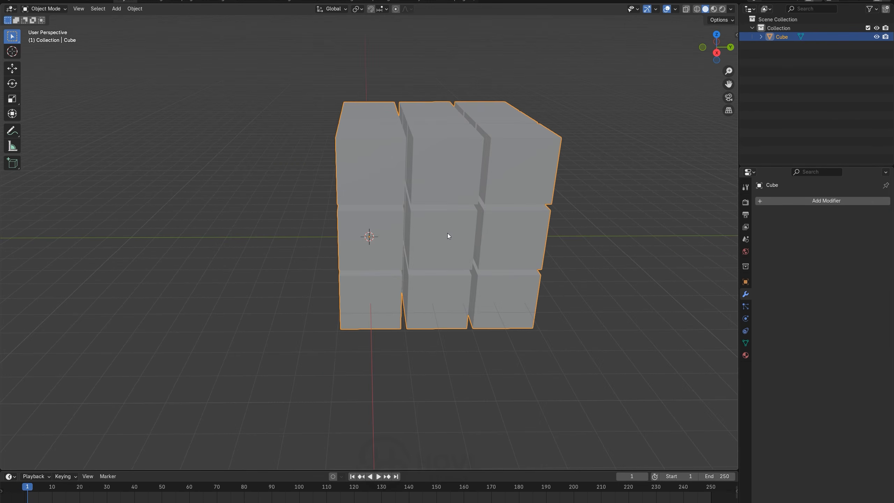
pyautogui.press('Tab')
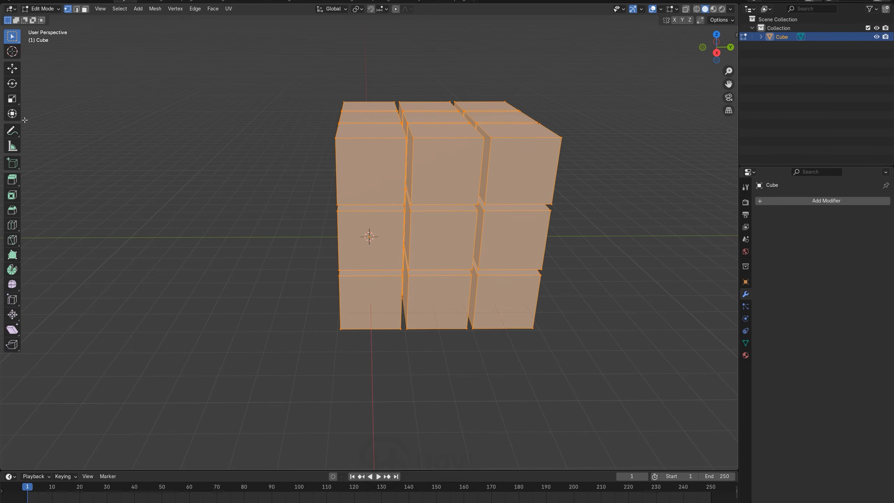
pyautogui.click(14, 68)
pyautogui.moveTo(461, 206); pyautogui.dragTo(405, 205)
pyautogui.click(52, 459)
pyautogui.click(113, 423)
pyautogui.write('-2.3')
pyautogui.press('Return')
pyautogui.click(113, 415)
pyautogui.write('-2.3')
pyautogui.press('Return')
pyautogui.click(113, 432)
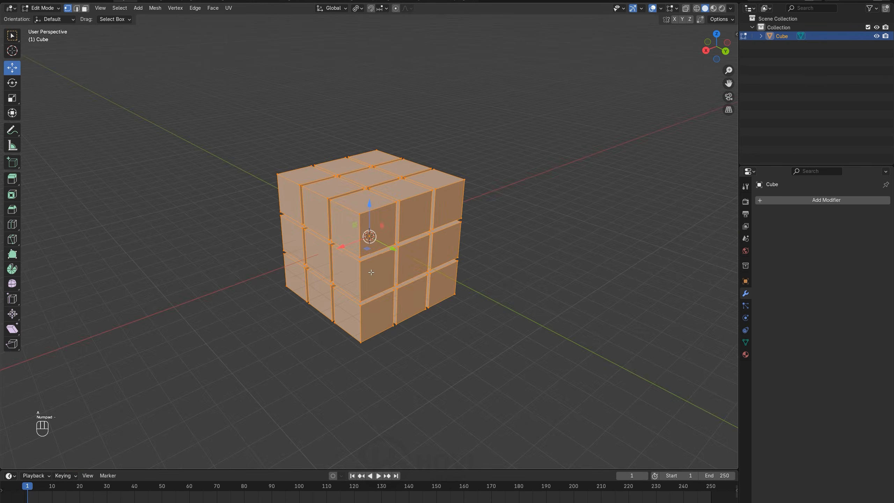
# Clear the selection, switch to face selection and select the twelve edge cubes of the grid as linked geometry.
pyautogui.press('a')
pyautogui.press('a')
pyautogui.scroll(3, 371, 272)
pyautogui.moveTo(309, 222); pyautogui.dragTo(321, 196, button='middle')
pyautogui.press('3')
pyautogui.press('l')
pyautogui.moveTo(356, 220); pyautogui.dragTo(367, 204, button='middle')
pyautogui.press('l')
pyautogui.press('l')
pyautogui.press('l')
pyautogui.moveTo(448, 254); pyautogui.dragTo(366, 247, button='middle')
pyautogui.press('l')
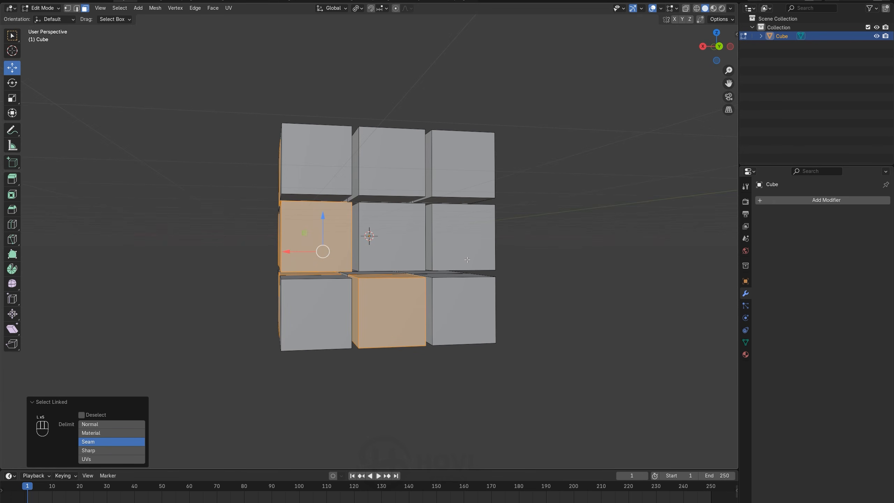
pyautogui.press('l')
pyautogui.press('l')
pyautogui.moveTo(484, 235); pyautogui.dragTo(387, 234, button='middle')
pyautogui.press('l')
pyautogui.press('l')
pyautogui.press('l')
pyautogui.moveTo(386, 171); pyautogui.dragTo(365, 229, button='middle')
pyautogui.press('l')
pyautogui.press('l')
pyautogui.moveTo(435, 351); pyautogui.dragTo(364, 129, button='middle')
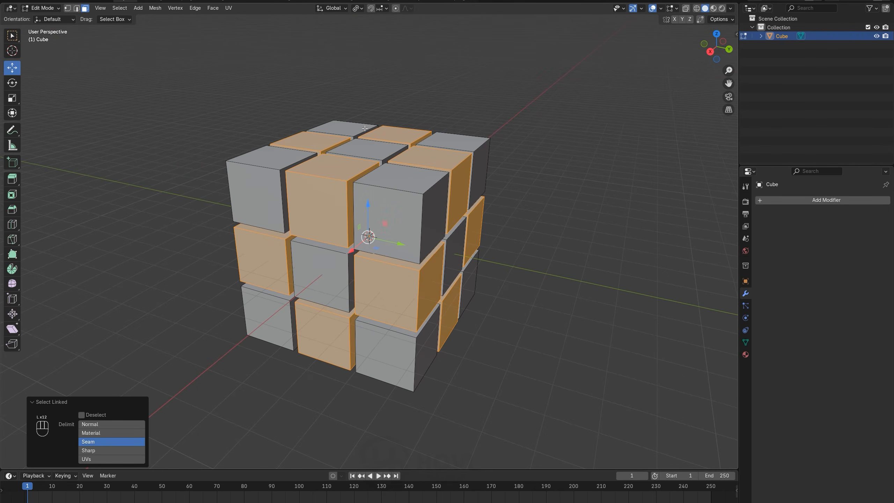
# Scale the selected edge cubes down slightly about their individual origins and clear the selection.
pyautogui.click(362, 9)
pyautogui.click(381, 49)
pyautogui.press('s')
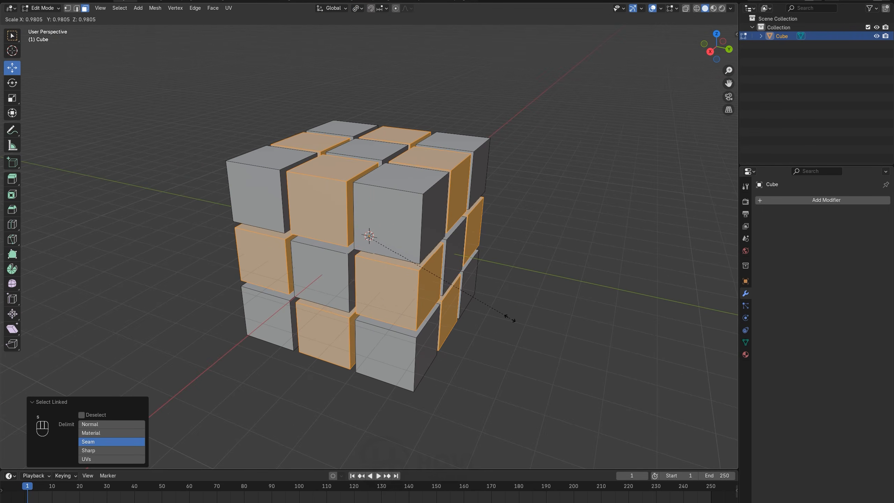
pyautogui.click(501, 316)
pyautogui.moveTo(501, 316); pyautogui.dragTo(533, 282, button='middle')
pyautogui.press('a')
pyautogui.press('a')
pyautogui.press('a')
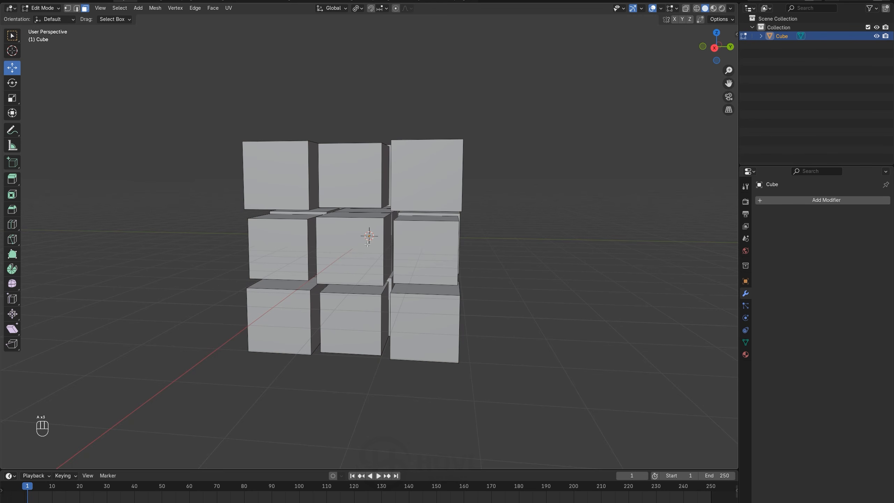
# Pull the outer faces of the center cubes on the two opposite X sides outward along X, and clear the selection.
pyautogui.click(353, 246)
pyautogui.moveTo(353, 246); pyautogui.dragTo(318, 256, button='middle')
pyautogui.moveTo(253, 252); pyautogui.dragTo(220, 252)
pyautogui.moveTo(220, 252); pyautogui.dragTo(465, 255, button='middle')
pyautogui.click(465, 253)
pyautogui.moveTo(428, 248); pyautogui.dragTo(449, 253)
pyautogui.moveTo(429, 263); pyautogui.dragTo(389, 261, button='middle')
pyautogui.click(375, 284)
pyautogui.moveTo(387, 335); pyautogui.dragTo(429, 247, button='middle')
pyautogui.click(427, 261)
pyautogui.moveTo(457, 251); pyautogui.dragTo(473, 251)
pyautogui.moveTo(474, 251); pyautogui.dragTo(470, 292, button='middle')
pyautogui.moveTo(480, 276); pyautogui.dragTo(487, 278)
pyautogui.moveTo(385, 270); pyautogui.dragTo(464, 245, button='middle')
pyautogui.press('a')
pyautogui.press('a')
pyautogui.press('a')
# Select the whole center cube on the negative Y side and extrude it about 2.16 m outward along Y.
pyautogui.press('l')
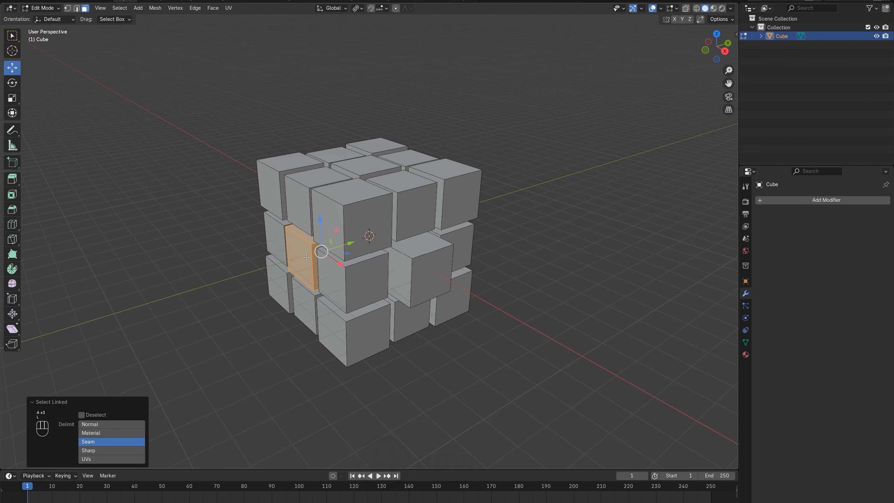
pyautogui.moveTo(319, 261); pyautogui.dragTo(320, 261, button='middle')
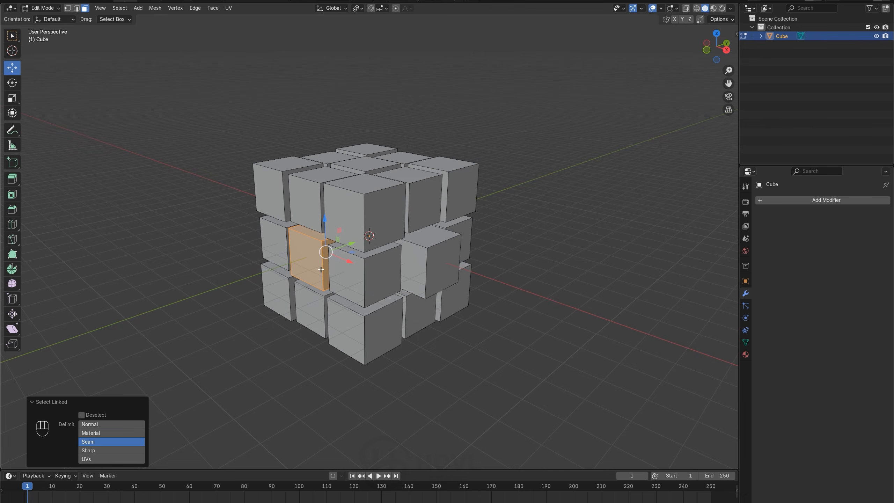
pyautogui.moveTo(369, 272); pyautogui.dragTo(302, 278, button='middle')
pyautogui.press('e')
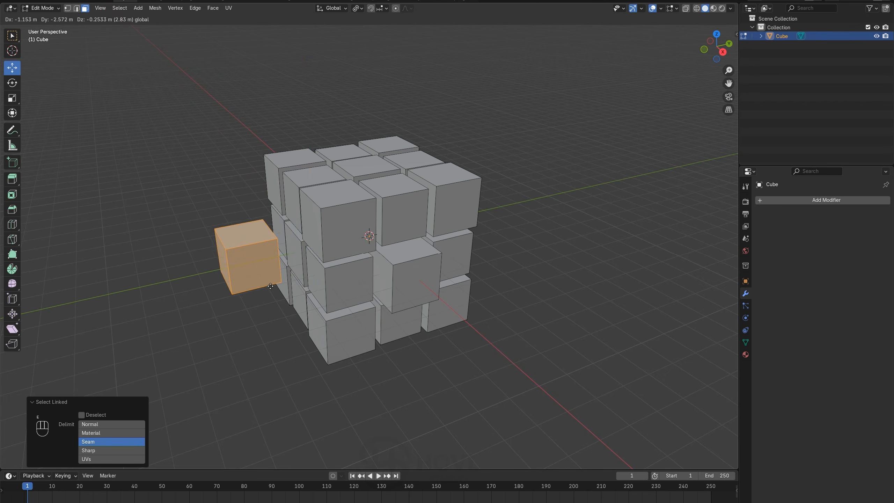
pyautogui.press('y')
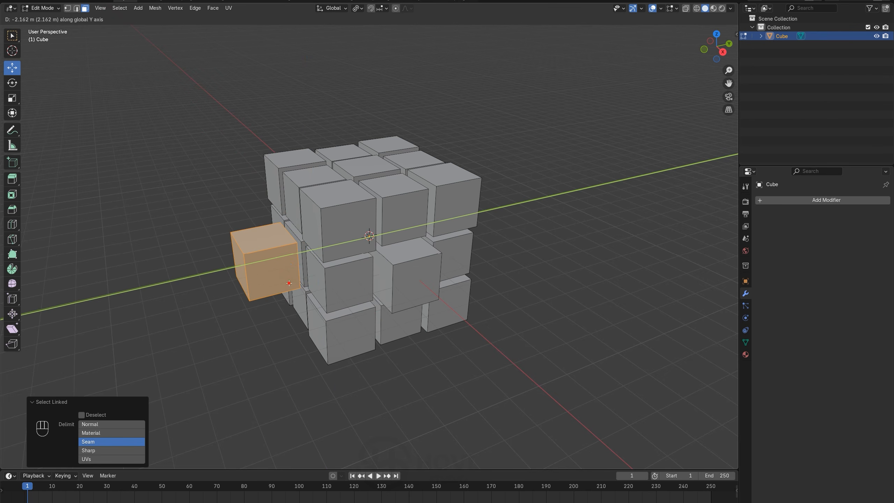
pyautogui.click(290, 283)
# Scale the extruded side block thinner along Y and move it about 0.41 m back toward the grid.
pyautogui.press('s')
pyautogui.press('z')
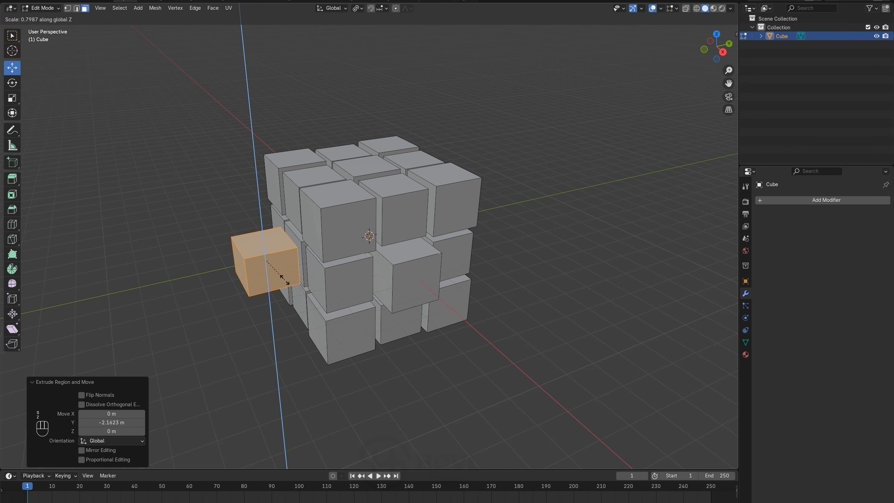
pyautogui.press('y')
pyautogui.click(291, 254)
pyautogui.moveTo(296, 254); pyautogui.dragTo(310, 251)
pyautogui.moveTo(311, 250); pyautogui.dragTo(362, 254, button='middle')
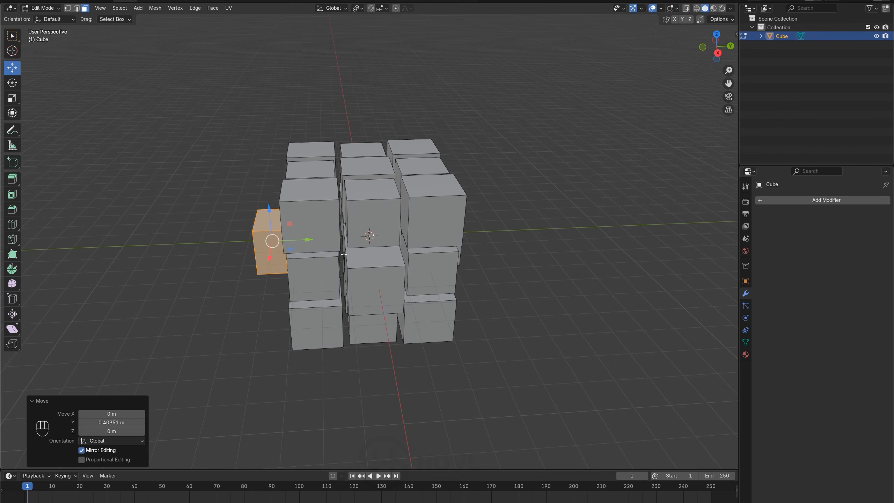
# Duplicate the side block along Y to the opposite side of the grid and adjust its distance from the cubes.
pyautogui.hotkey('shift', 'd')
pyautogui.press('y')
pyautogui.click(535, 254)
pyautogui.moveTo(535, 254); pyautogui.dragTo(495, 264, button='middle')
pyautogui.moveTo(500, 264)
pyautogui.mouseDown()
pyautogui.moveTo(517, 268)
pyautogui.moveTo(493, 262)
pyautogui.mouseUp()
pyautogui.moveTo(493, 262); pyautogui.dragTo(367, 277, button='middle')
# Undo the last three changes and redo one of them.
pyautogui.hotkey('ctrl', 'z')
pyautogui.hotkey('ctrl', 'z')
pyautogui.hotkey('ctrl', 'z')
pyautogui.hotkey('ctrl', 'shift', 'z')
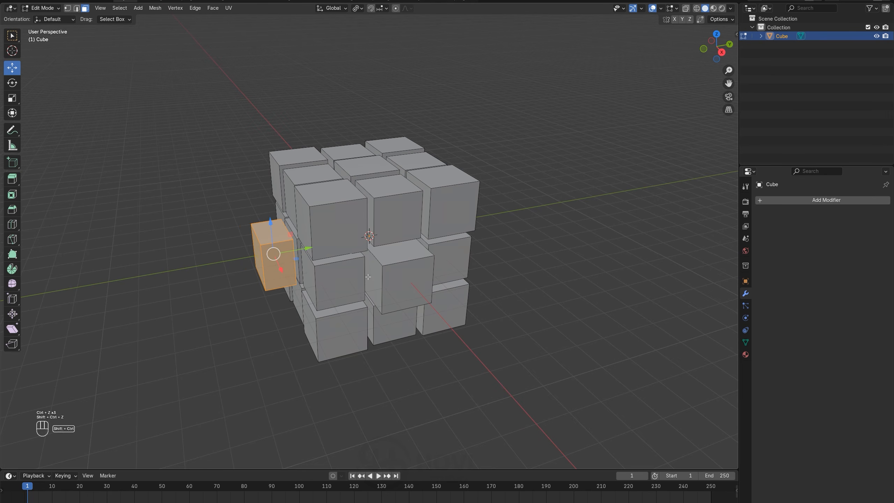
# Select the whole center cube of the top layer and extrude it about 2.68 m upward.
pyautogui.moveTo(345, 243); pyautogui.dragTo(352, 299, button='middle')
pyautogui.click(359, 204)
pyautogui.moveTo(357, 208); pyautogui.dragTo(382, 203, button='middle')
pyautogui.press('l')
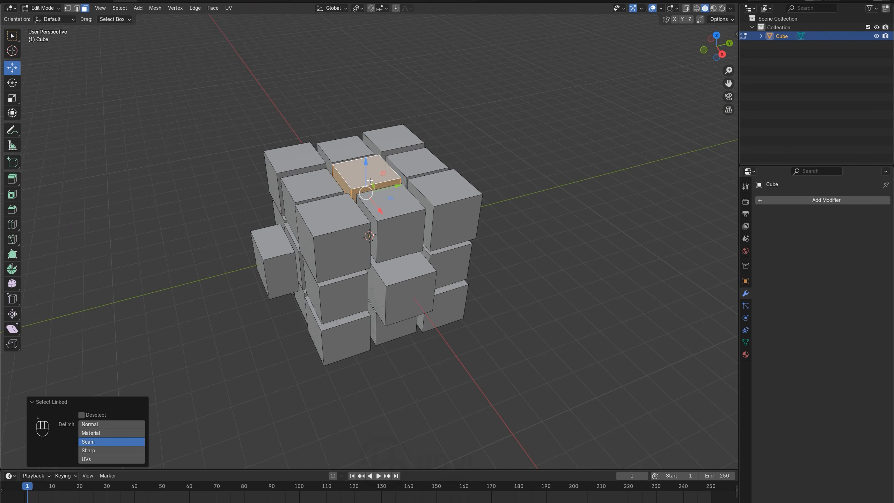
pyautogui.moveTo(375, 192); pyautogui.dragTo(373, 166, button='middle')
pyautogui.press('e')
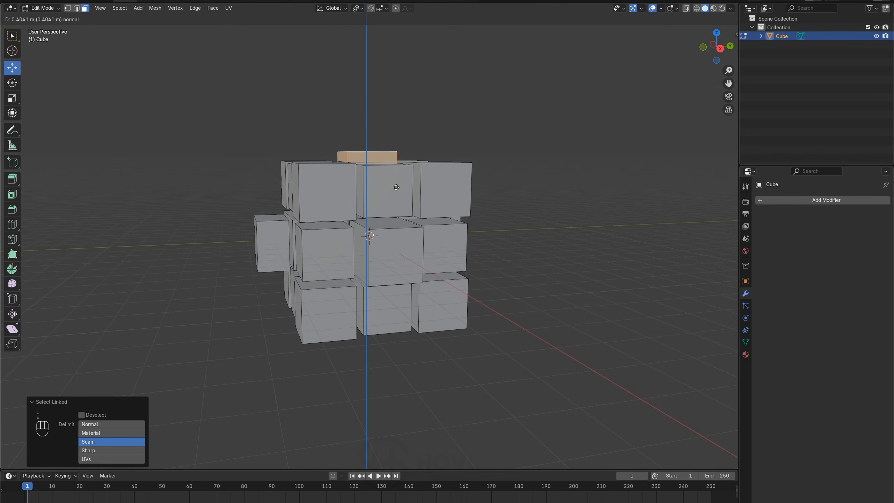
pyautogui.click(433, 116)
# Flatten the extruded top block along Z and lower it about 1.07 m into the top layer.
pyautogui.moveTo(433, 117); pyautogui.dragTo(402, 157, button='middle')
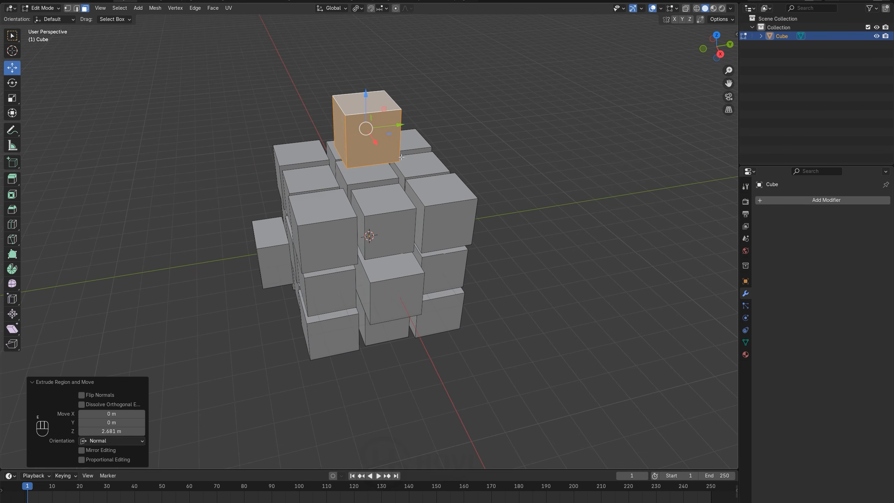
pyautogui.press('s')
pyautogui.press('x')
pyautogui.press('z')
pyautogui.click(390, 166)
pyautogui.moveTo(365, 103); pyautogui.dragTo(363, 157)
# Extrude the flattened top block about 7.7 m downward along global Z to the underside of the grid.
pyautogui.moveTo(363, 158); pyautogui.dragTo(391, 176, button='middle')
pyautogui.press('g')
pyautogui.press('z')
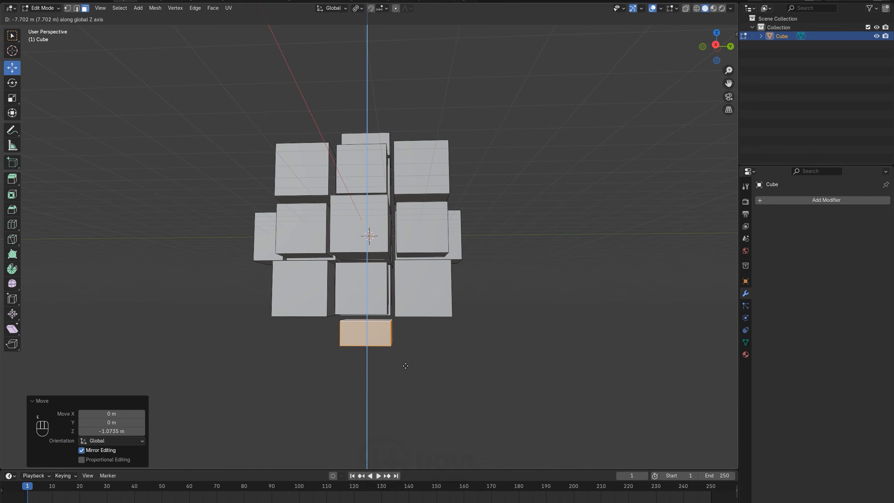
pyautogui.click(405, 366)
pyautogui.moveTo(406, 366); pyautogui.dragTo(564, 93, button='middle')
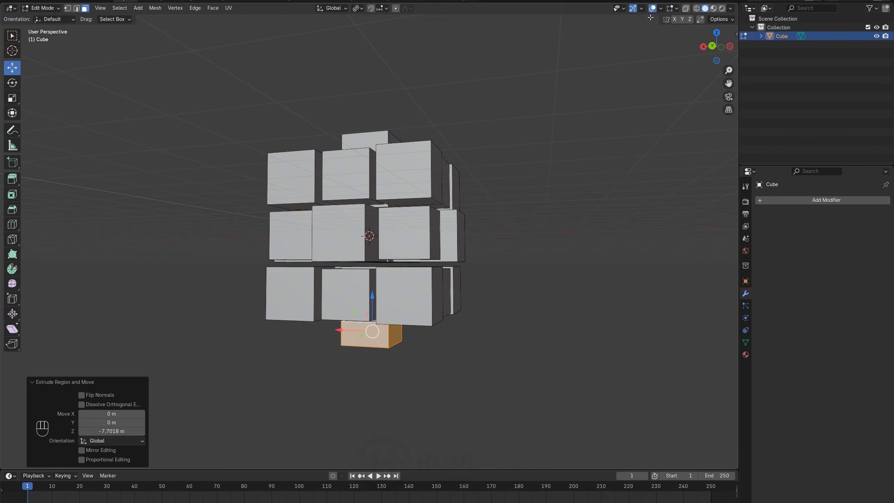
# Turn on the Face Orientation overlay to check which way the faces of the cube grid point.
pyautogui.click(660, 8)
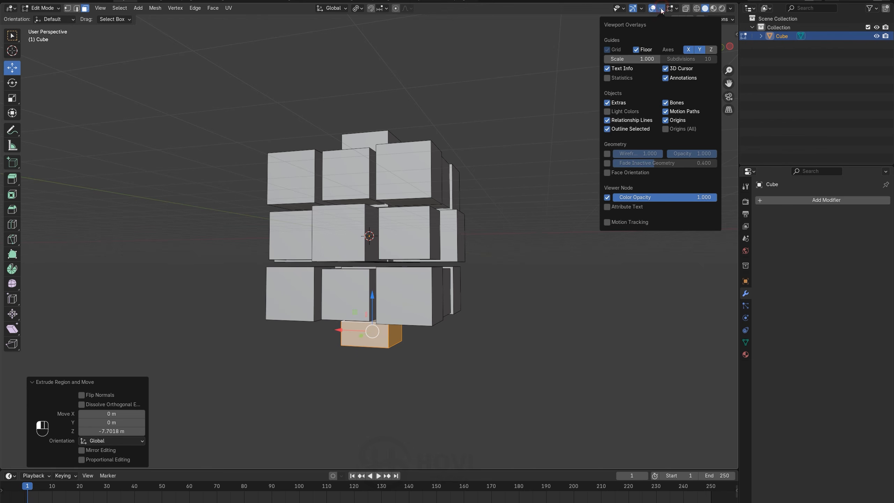
pyautogui.click(609, 171)
pyautogui.moveTo(384, 183); pyautogui.dragTo(395, 157, button='middle')
# Select the entire cube grid mesh and recalculate its normals to the outside.
pyautogui.press('a')
pyautogui.click(195, 8)
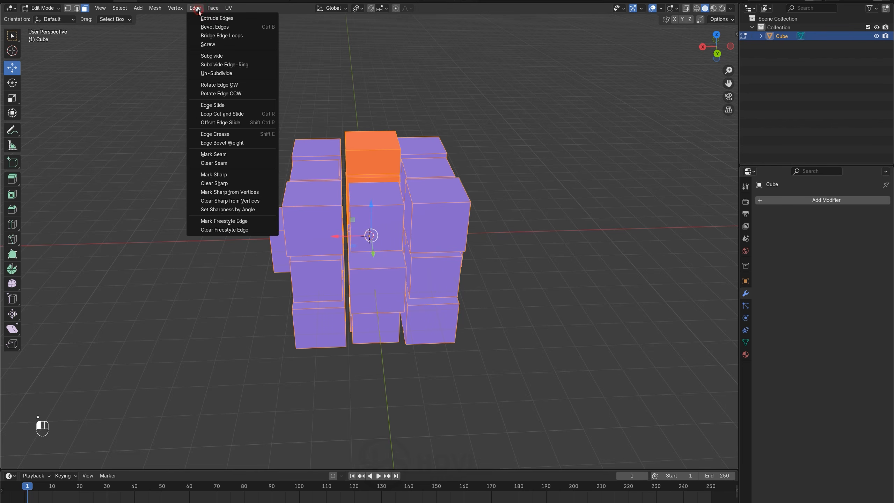
pyautogui.moveTo(173, 7)
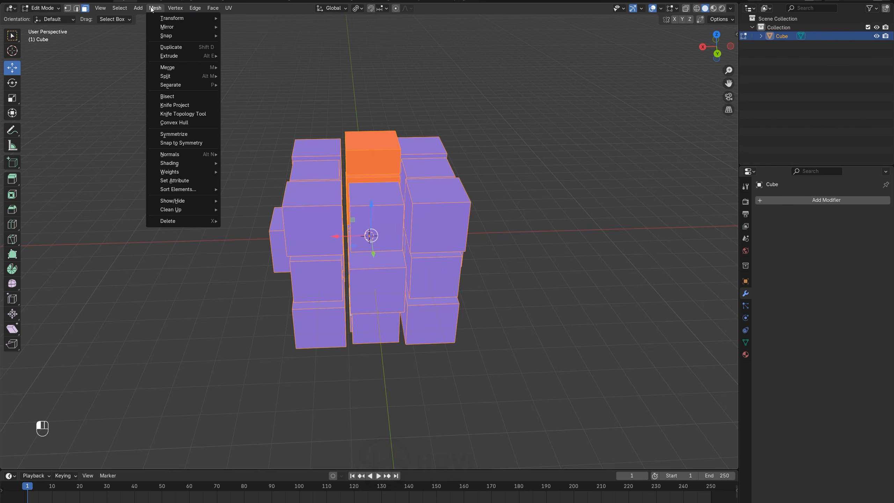
pyautogui.moveTo(187, 154)
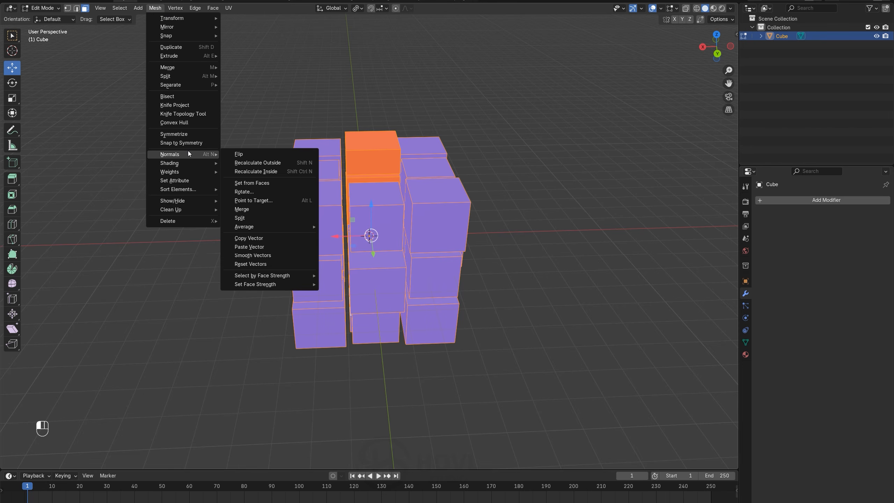
pyautogui.click(272, 163)
pyautogui.moveTo(405, 277); pyautogui.dragTo(338, 273, button='middle')
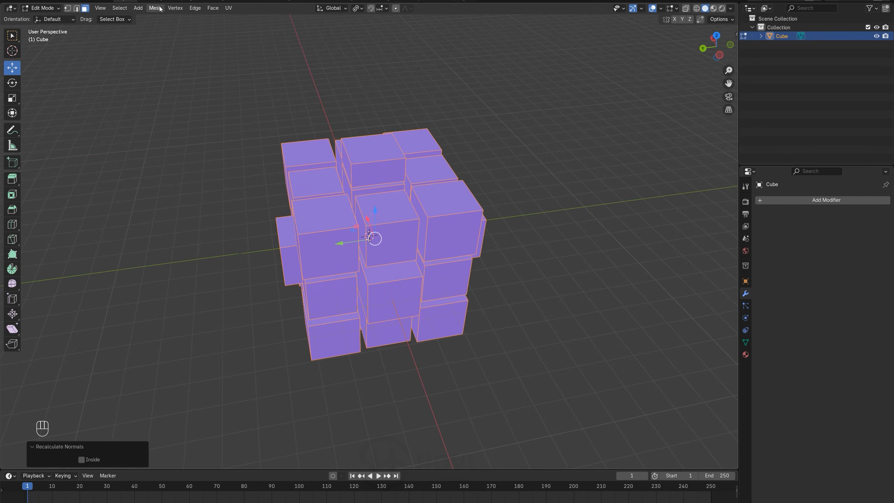
# Switch to UV editing, select the whole mesh and reset the UVs of all its faces.
pyautogui.click(210, 1)
pyautogui.moveTo(521, 256); pyautogui.dragTo(560, 225, button='middle')
pyautogui.hotkey('alt', 'a')
pyautogui.press('a')
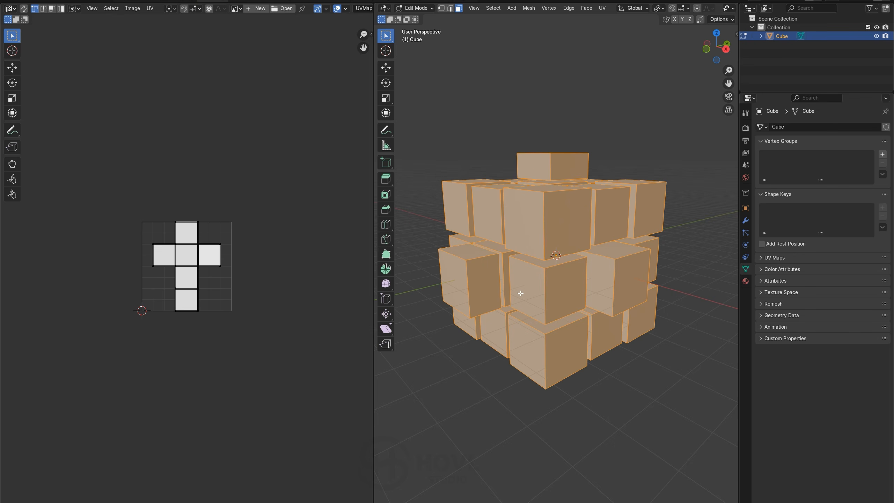
pyautogui.press('u')
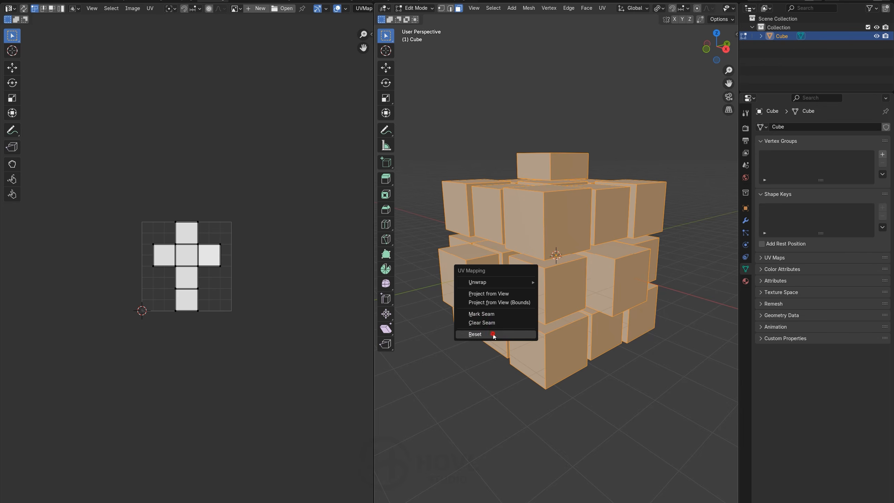
pyautogui.click(493, 335)
pyautogui.scroll(4, 556, 268)
pyautogui.scroll(-5, 556, 268)
pyautogui.moveTo(556, 267); pyautogui.dragTo(575, 274, button='middle')
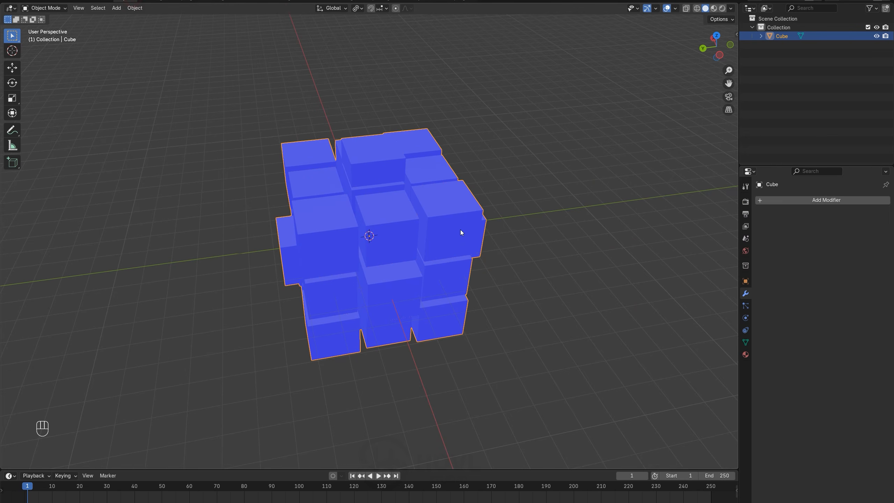
pyautogui.moveTo(461, 229); pyautogui.dragTo(475, 222, button='middle')
pyautogui.moveTo(312, 225); pyautogui.dragTo(368, 243, button='middle')
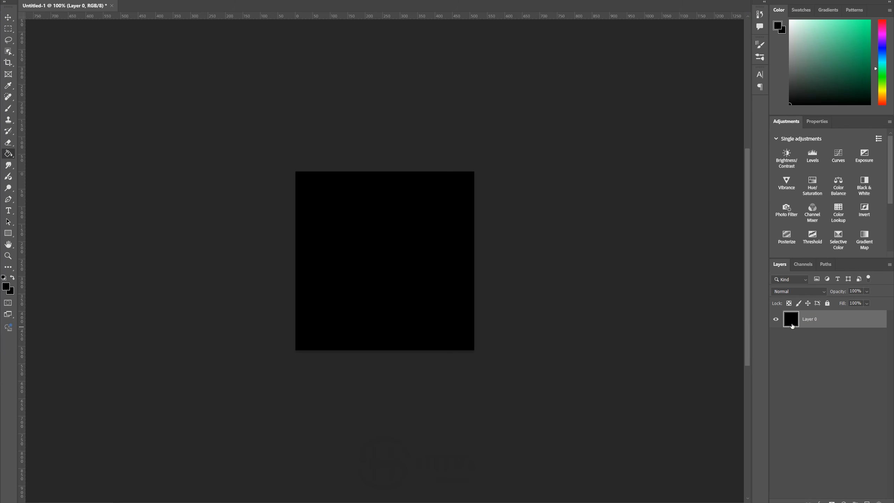
# Switch to Photoshop and add a white Inner Glow of 11 px at 100% opacity to the black Layer 0.
pyautogui.doubleClick(793, 325)
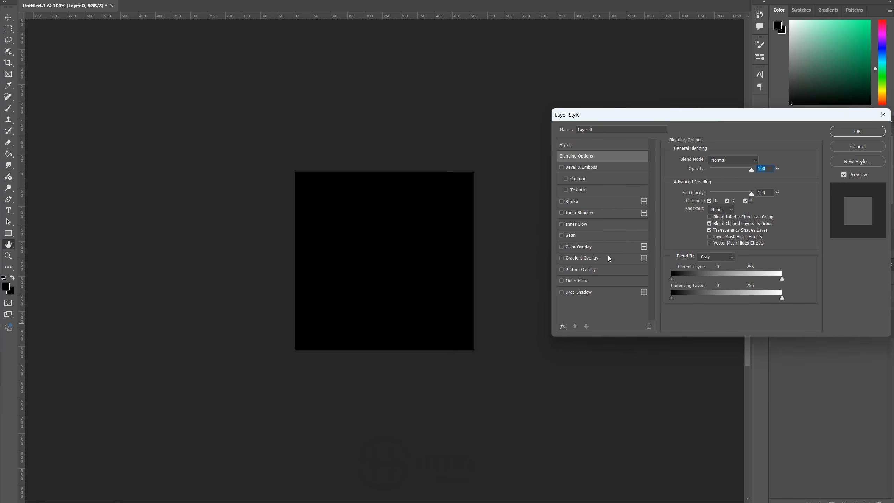
pyautogui.click(561, 224)
pyautogui.click(582, 225)
pyautogui.click(691, 190)
pyautogui.moveTo(142, 351); pyautogui.dragTo(82, 323)
pyautogui.click(279, 318)
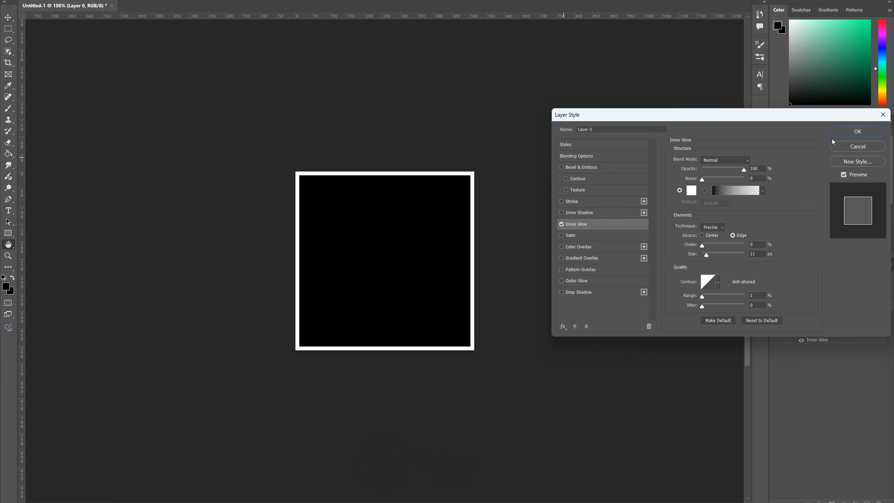
pyautogui.click(848, 132)
# Switch to the browser and copy the blue-purple Innovation News Network starfield picture from the "star space" image results.
pyautogui.click(493, 484)
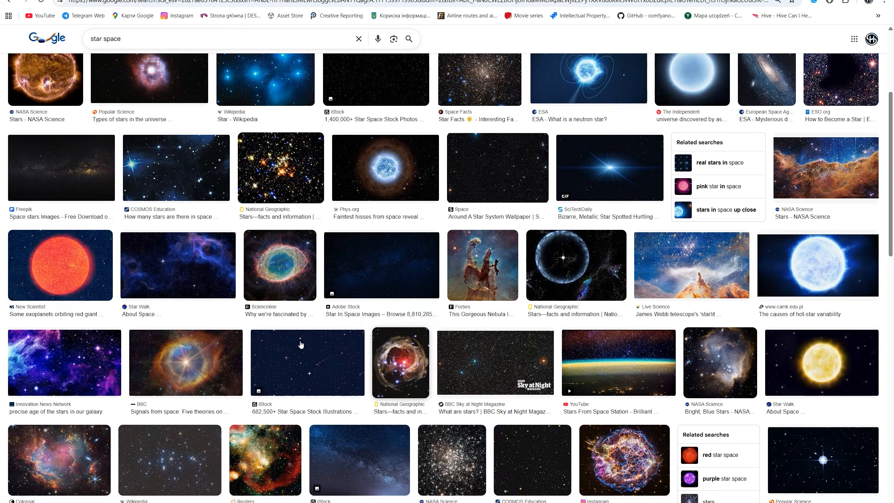
pyautogui.scroll(-3, 158, 352)
pyautogui.click(83, 240)
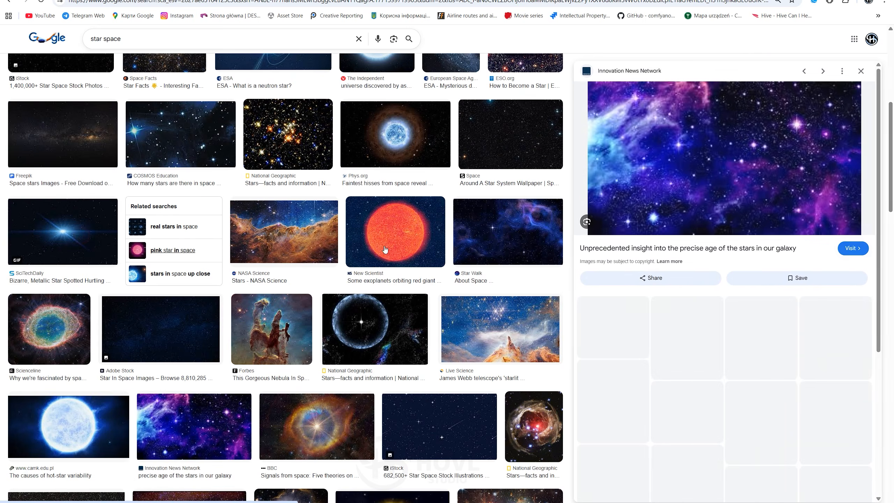
pyautogui.rightClick(746, 161)
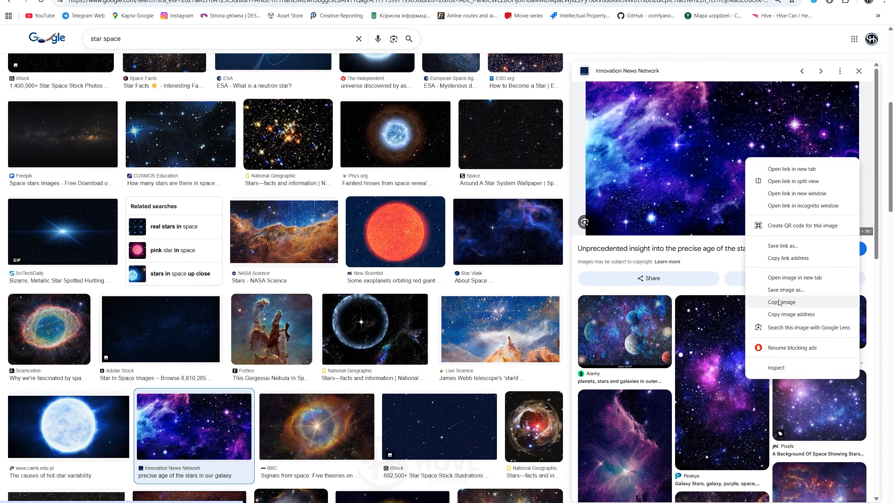
pyautogui.click(778, 302)
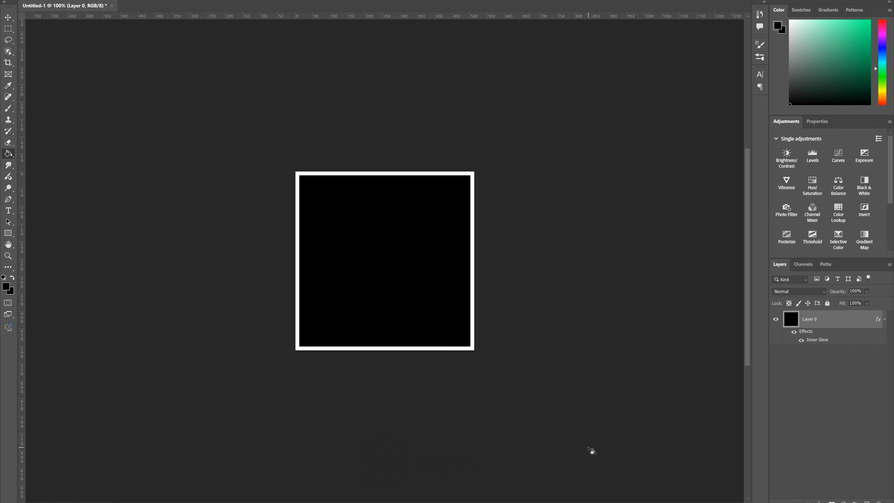
# Paste the starfield picture into the Photoshop document and scale it up to cover the whole canvas.
pyautogui.hotkey('ctrl', 'v')
pyautogui.hotkey('ctrl', 't')
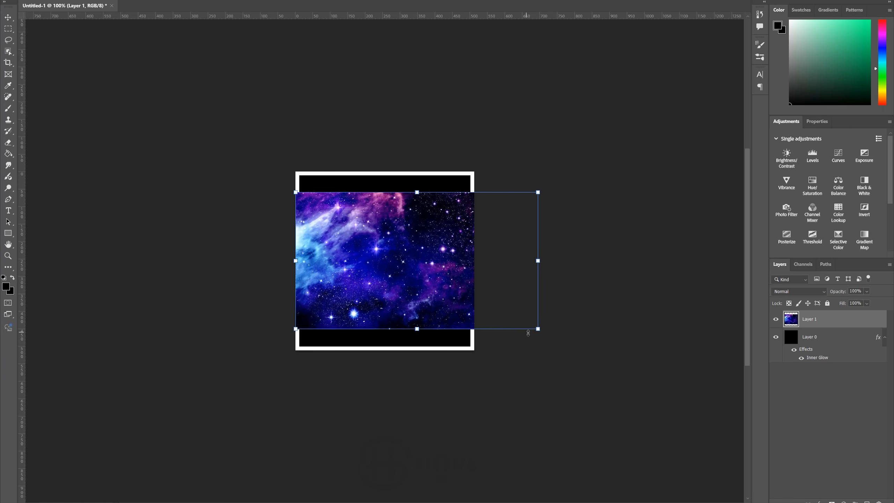
pyautogui.keyDown('alt'); pyautogui.moveTo(539, 330); pyautogui.dragTo(581, 376); pyautogui.keyUp('alt')
pyautogui.press('Return')
# Set the starfield layer's blend mode to Screen and its opacity to 79%.
pyautogui.click(797, 292)
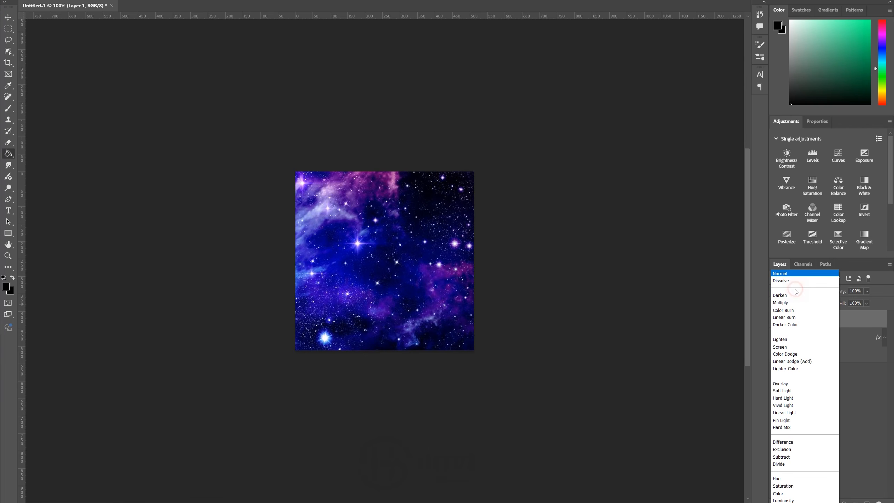
pyautogui.click(791, 347)
pyautogui.click(866, 291)
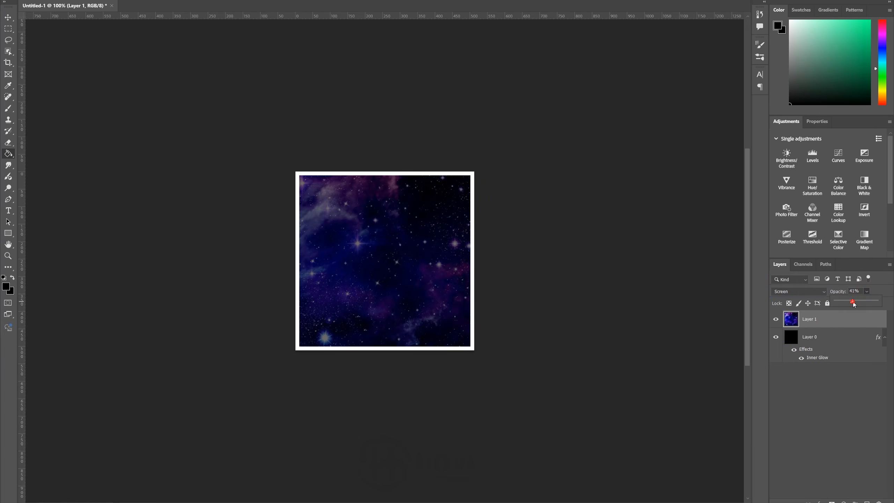
pyautogui.moveTo(856, 303); pyautogui.dragTo(864, 302)
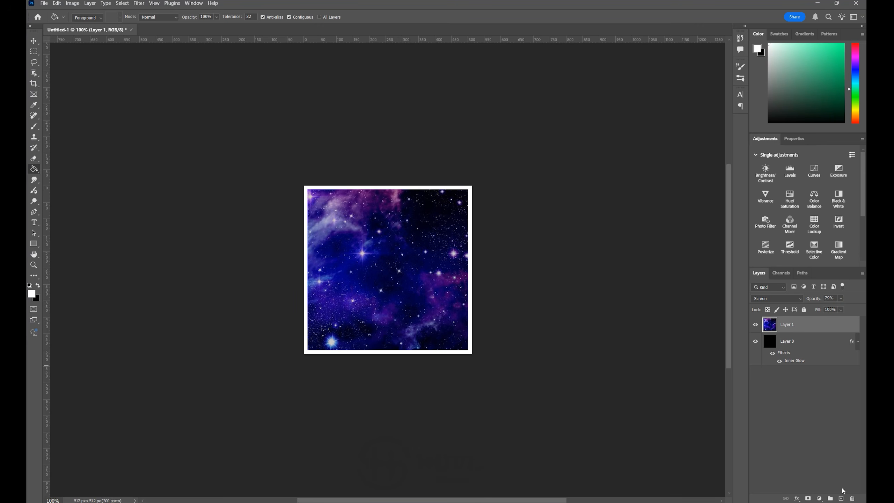
# Add a new white-filled layer above the starfield and apply the Clouds render filter to it.
pyautogui.click(841, 499)
pyautogui.click(373, 268)
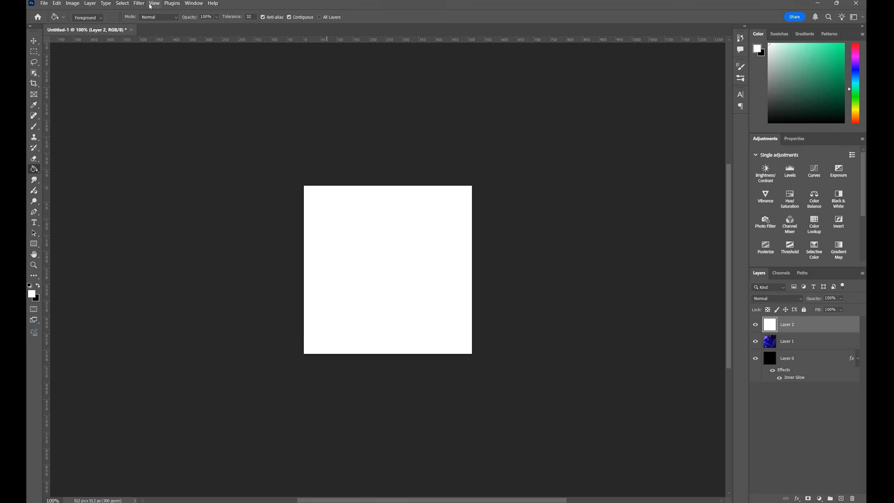
pyautogui.click(139, 3)
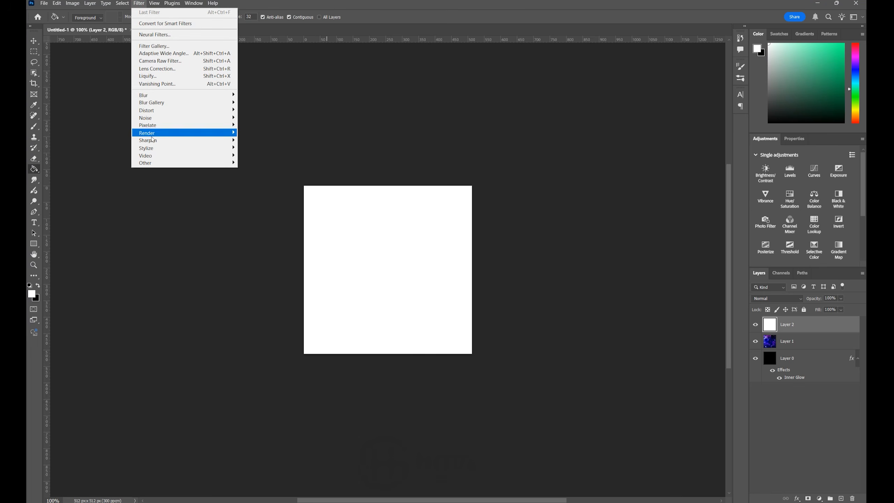
pyautogui.moveTo(153, 134)
pyautogui.click(257, 159)
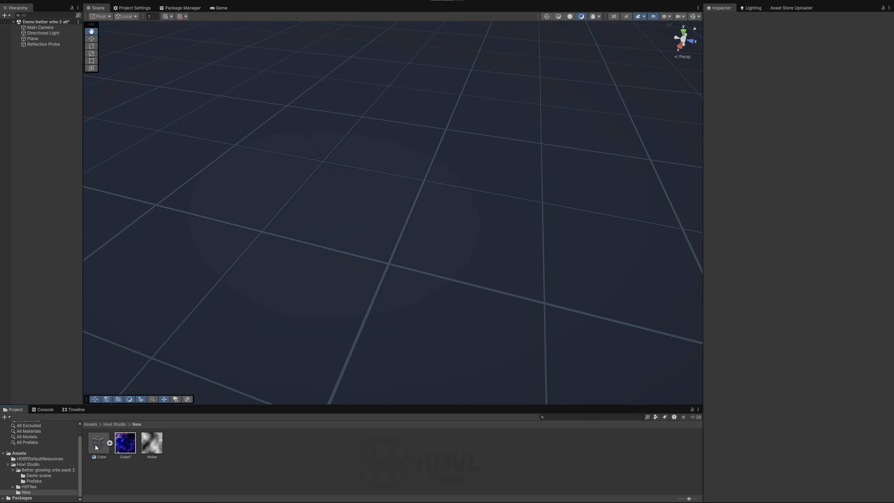
# Switch to Unity, set the Noise texture's Alpha Source to From Gray Scale and apply the import settings.
pyautogui.click(152, 442)
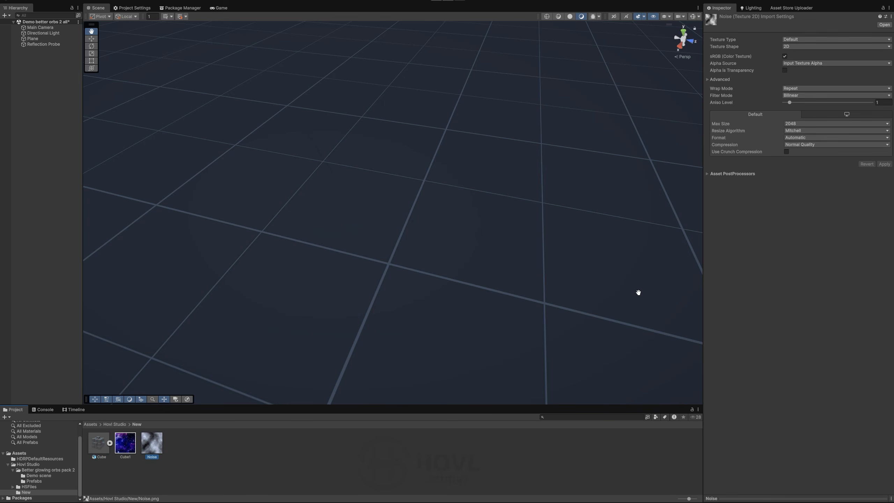
pyautogui.click(797, 65)
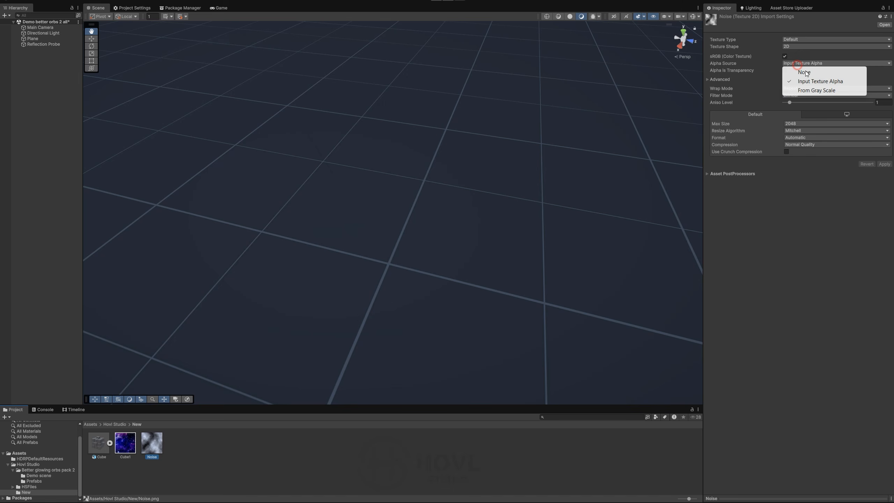
pyautogui.click(809, 91)
pyautogui.click(885, 164)
pyautogui.click(202, 451)
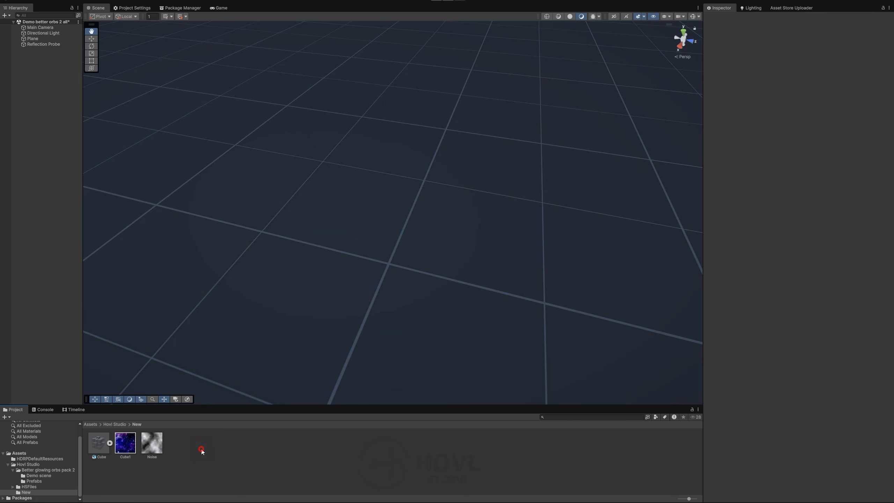
# Create a Particle System in the scene, rename it Cubes and reset its Transform.
pyautogui.rightClick(48, 148)
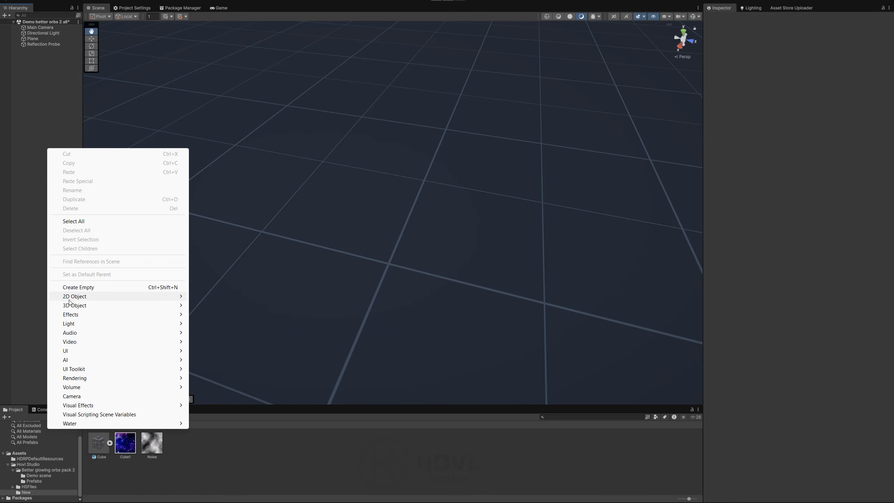
pyautogui.moveTo(78, 315)
pyautogui.click(213, 318)
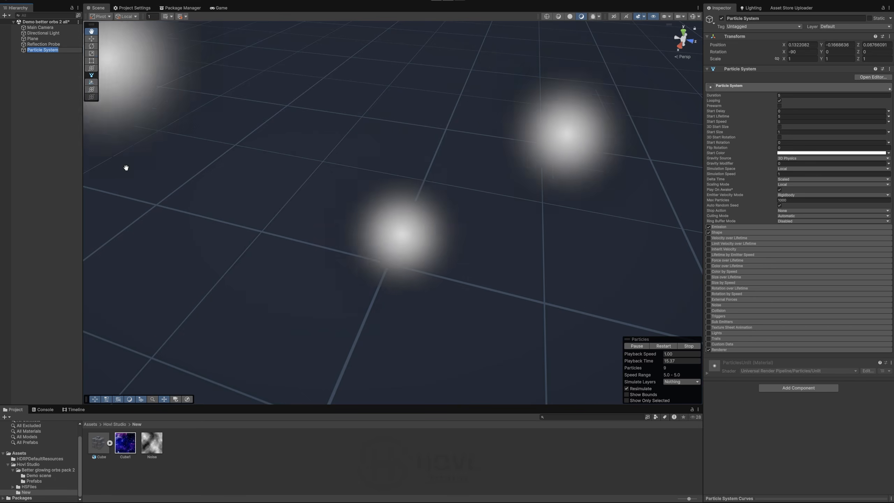
pyautogui.click(43, 67)
pyautogui.click(39, 51)
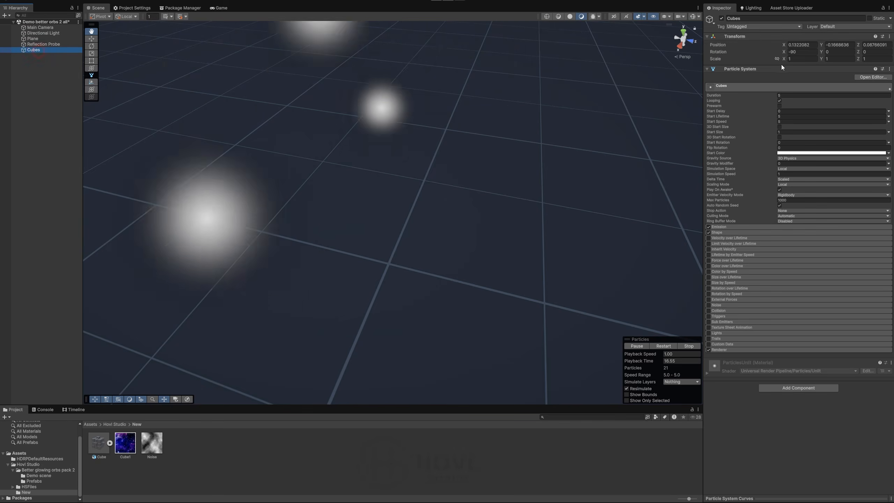
pyautogui.rightClick(761, 39)
pyautogui.click(783, 40)
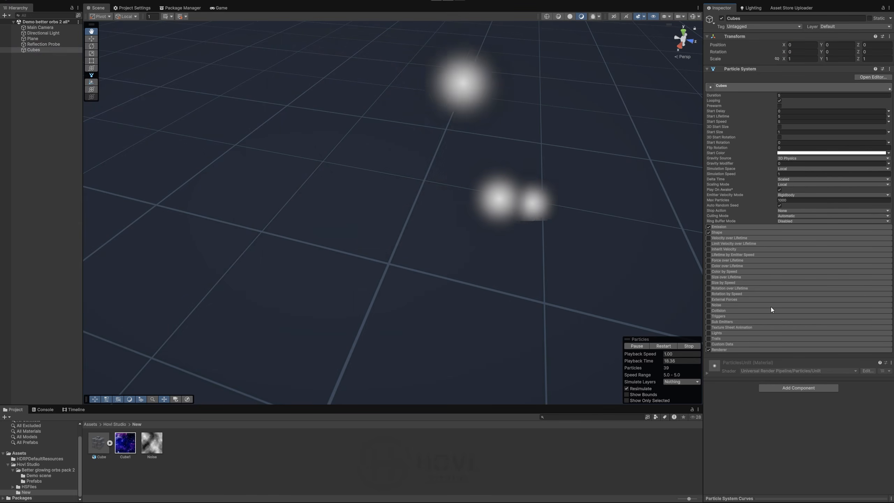
# Disable the Shape module and set Emission to a Rate over Time of 0 with one burst of count 1.
pyautogui.click(709, 233)
pyautogui.click(727, 227)
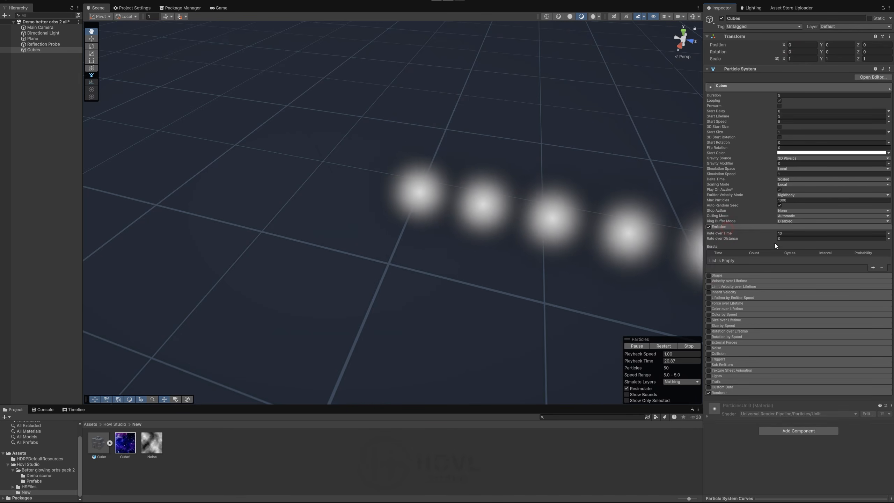
pyautogui.write('0')
pyautogui.click(873, 267)
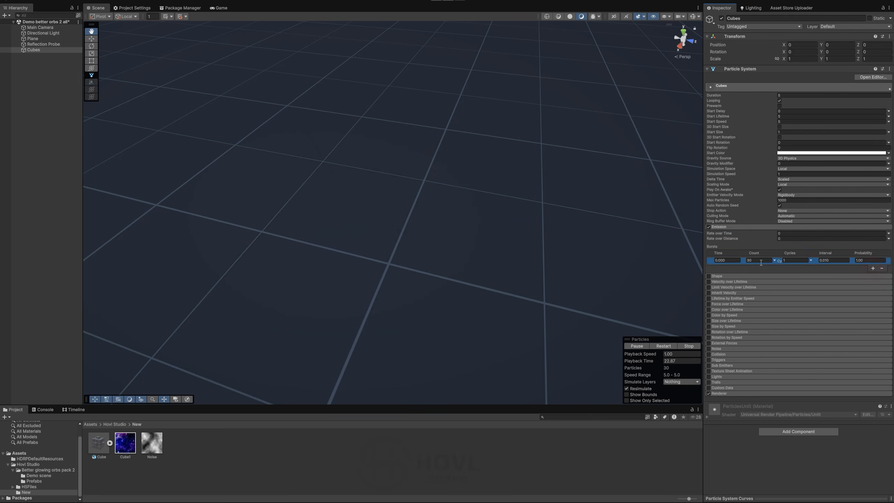
# Set the particles' Start Speed to 0 and Ring Buffer Mode to Pause Until Replaced, with Looping disabled.
pyautogui.click(789, 120)
pyautogui.write('0')
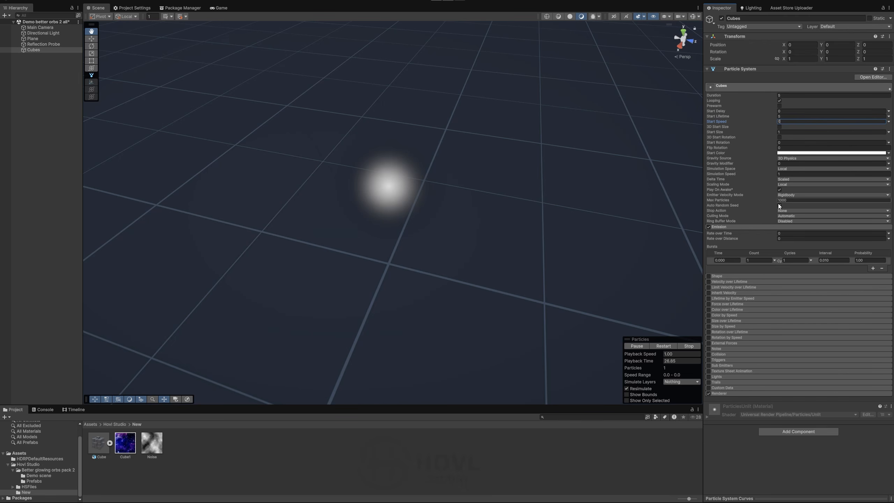
pyautogui.click(787, 221)
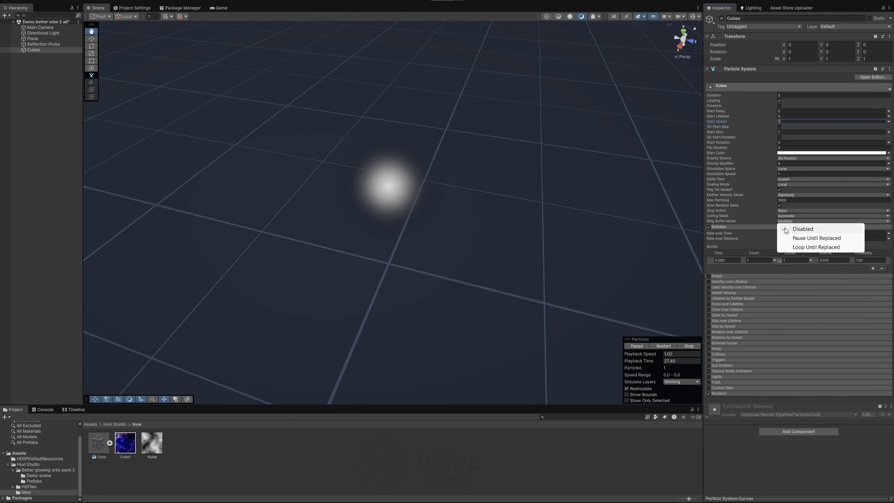
pyautogui.click(802, 239)
pyautogui.click(779, 100)
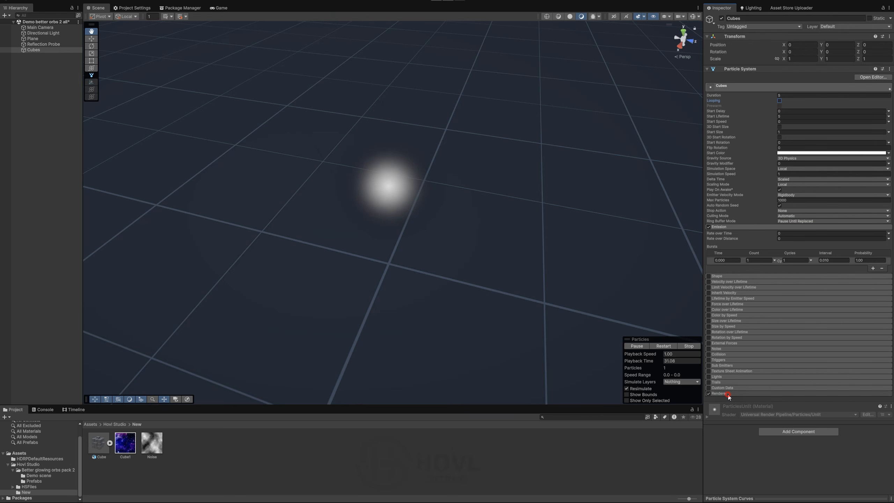
# Set the particle Renderer's Render Mode to Mesh, assign the imported model's Cube mesh, and set Render Alignment to Local.
pyautogui.click(724, 393)
pyautogui.scroll(-3, 766, 353)
pyautogui.click(794, 333)
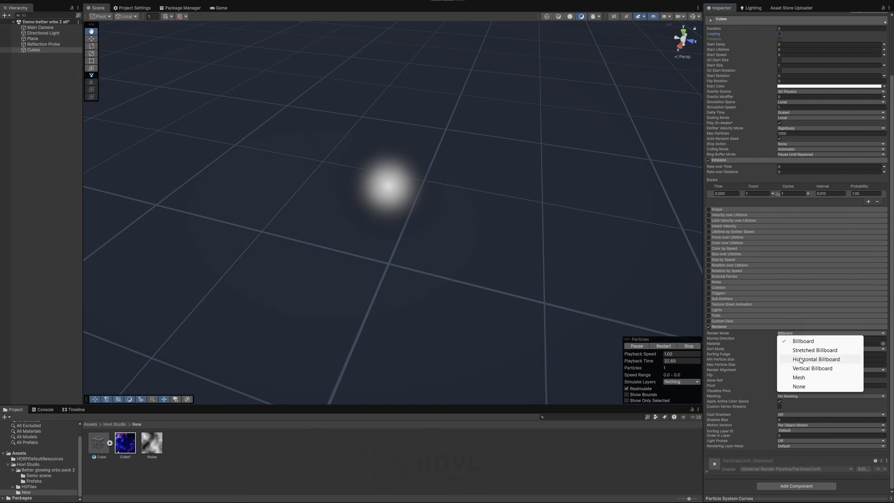
pyautogui.click(796, 380)
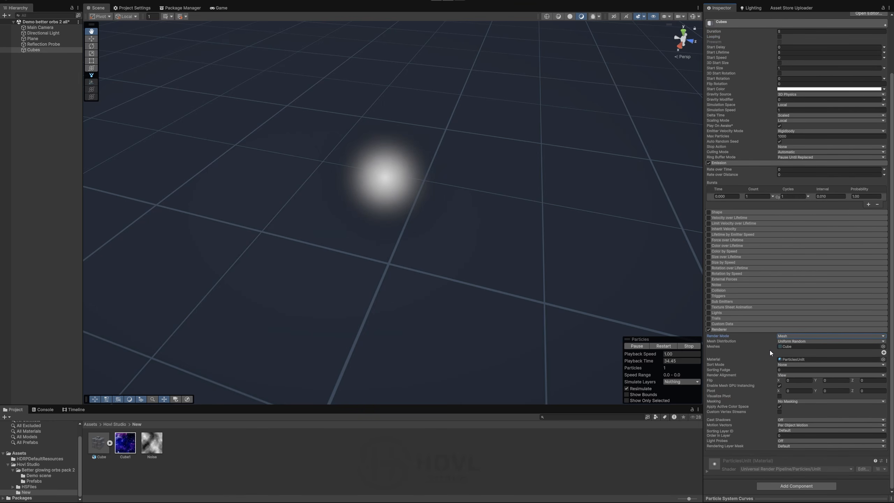
pyautogui.click(109, 443)
pyautogui.moveTo(124, 442); pyautogui.dragTo(794, 346)
pyautogui.click(788, 375)
pyautogui.click(799, 401)
# Reduce the particles' Start Size to 0.17.
pyautogui.scroll(3, 802, 295)
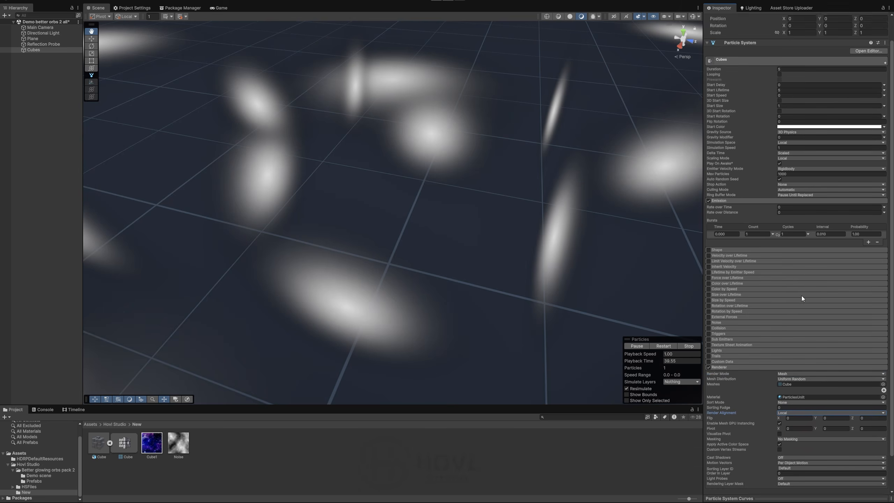
pyautogui.moveTo(775, 133); pyautogui.dragTo(764, 137)
pyautogui.click(791, 132)
# Enable 3D Start Rotation as random between two constants with Y from 0 to 360, and restart the particle preview.
pyautogui.click(779, 137)
pyautogui.click(884, 142)
pyautogui.click(865, 167)
pyautogui.click(784, 146)
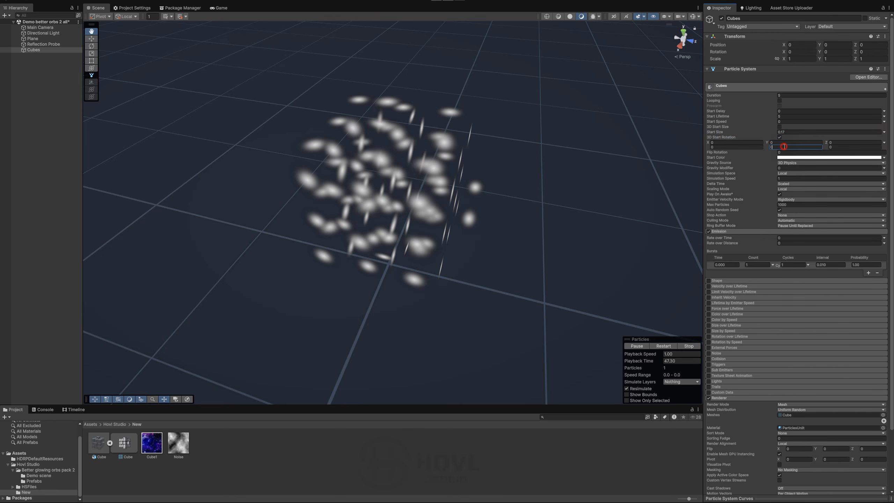
pyautogui.write('360')
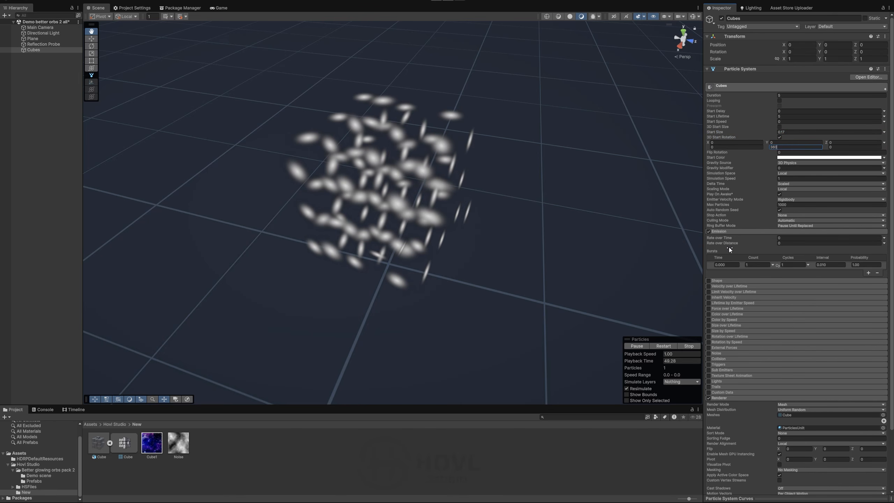
pyautogui.click(662, 346)
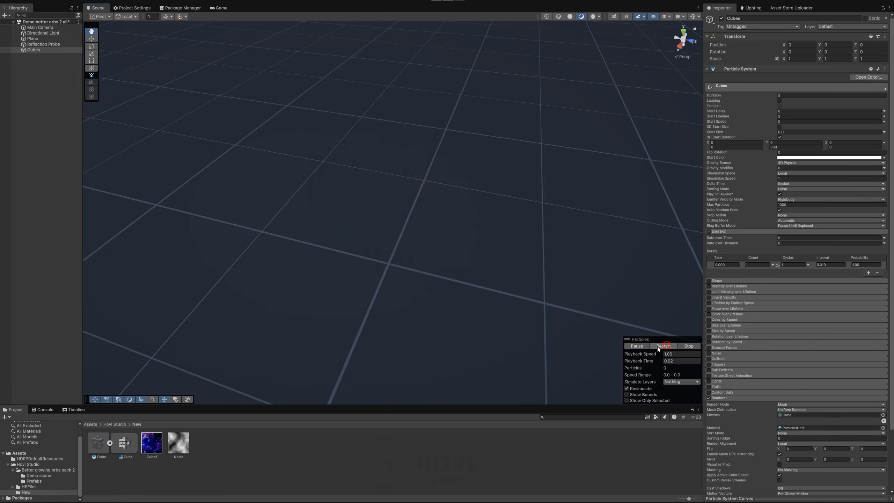
# Enable Rotation over Lifetime with separate axes set to X 90, Y 180, Z 90, and replay the effect to check it.
pyautogui.click(709, 337)
pyautogui.click(779, 343)
pyautogui.click(740, 348)
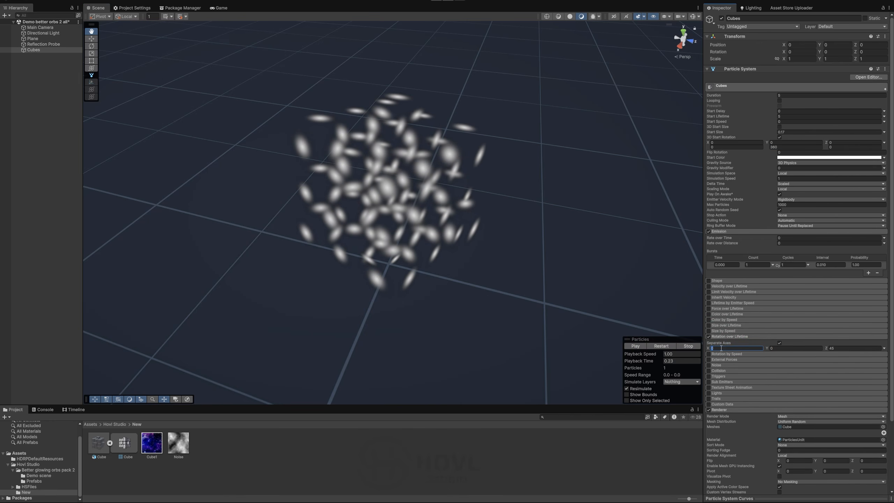
pyautogui.write('90')
pyautogui.click(779, 349)
pyautogui.write('180')
pyautogui.click(849, 348)
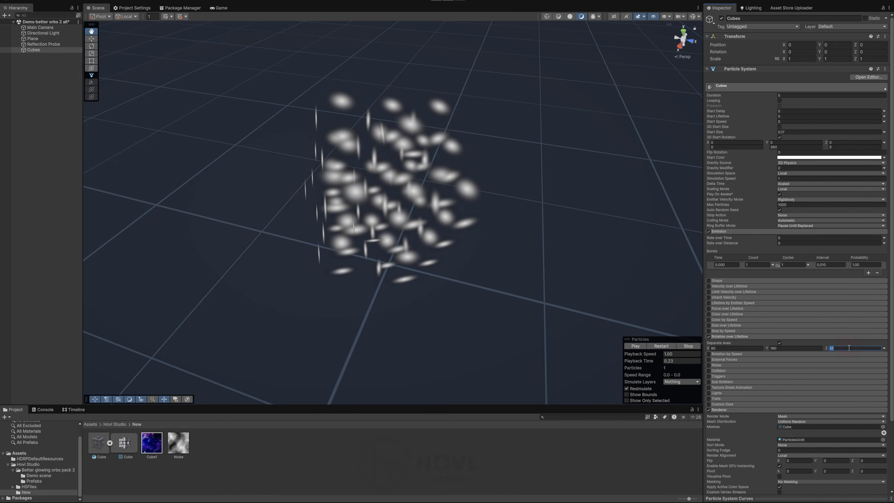
pyautogui.write('90')
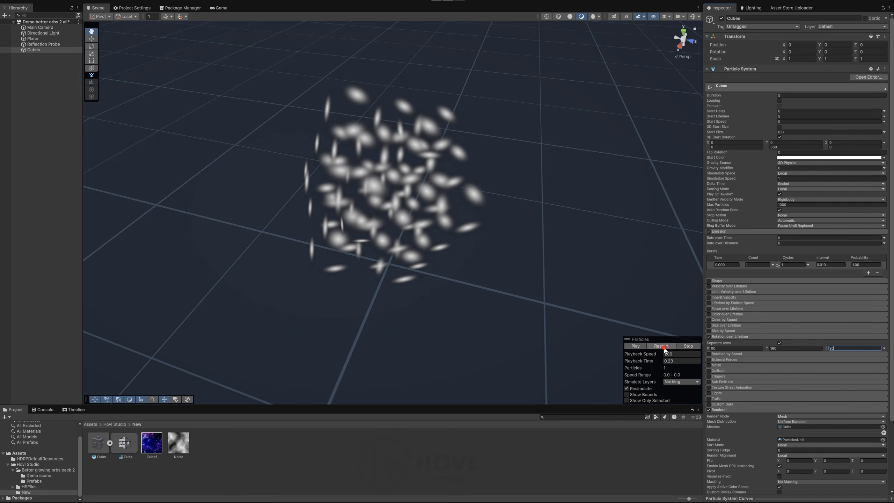
pyautogui.click(661, 345)
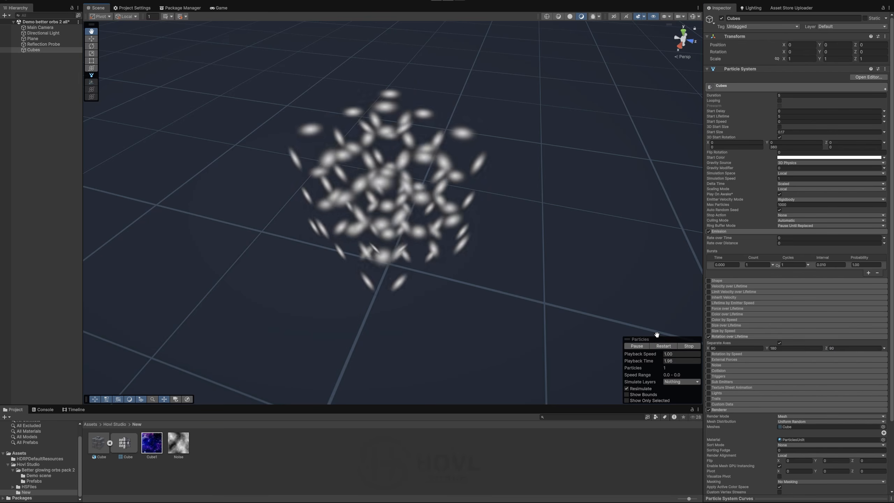
pyautogui.click(688, 346)
# Create a URP Unlit Shader Graph in the New folder and name it CC.
pyautogui.rightClick(289, 452)
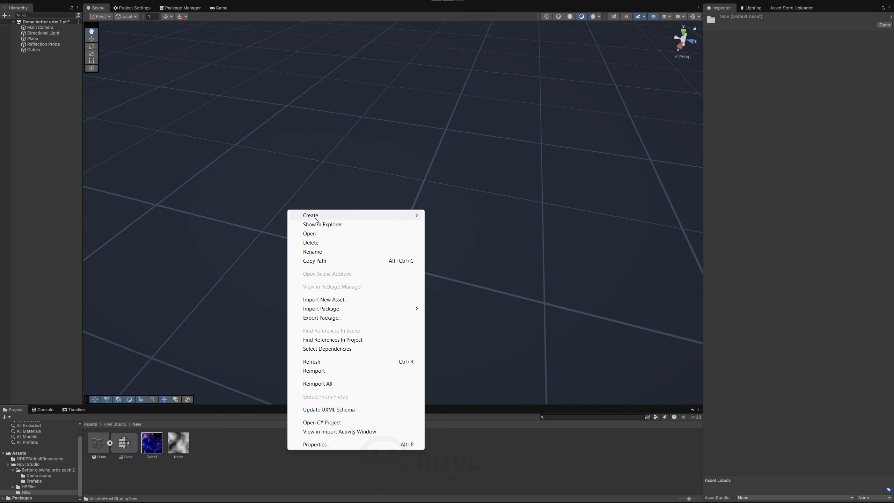
pyautogui.moveTo(313, 216)
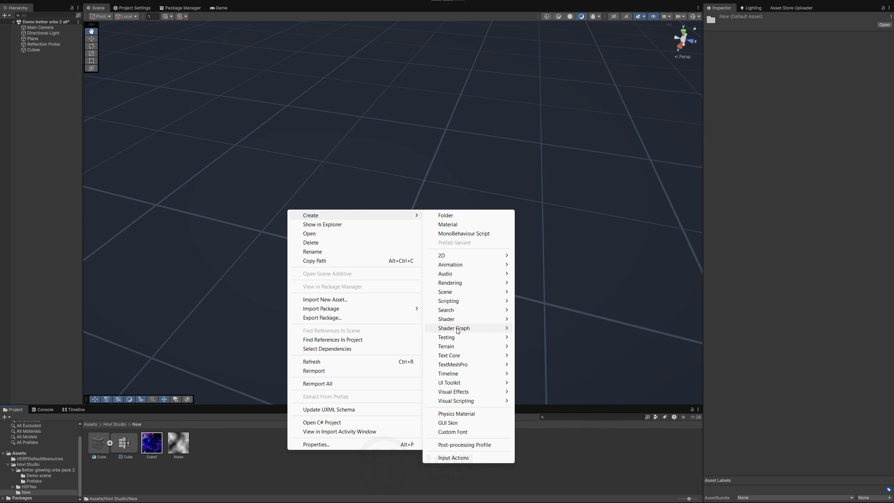
pyautogui.moveTo(454, 327)
pyautogui.moveTo(549, 333)
pyautogui.moveTo(597, 336)
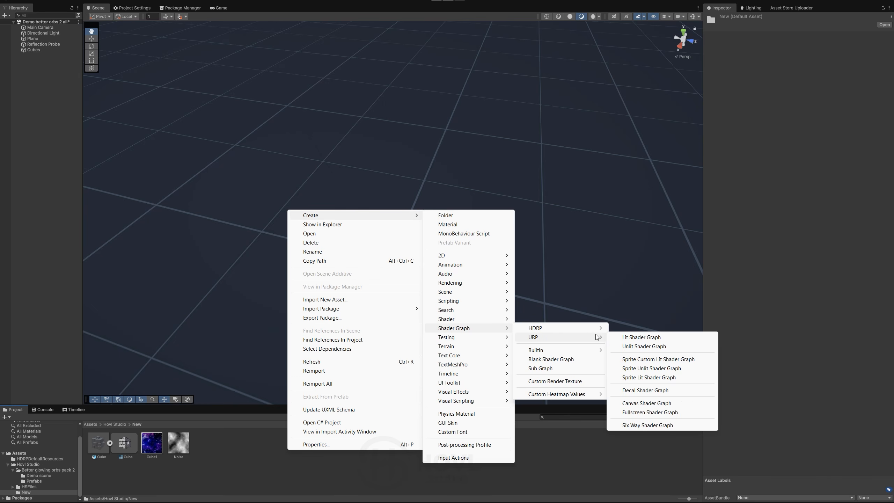
pyautogui.click(645, 346)
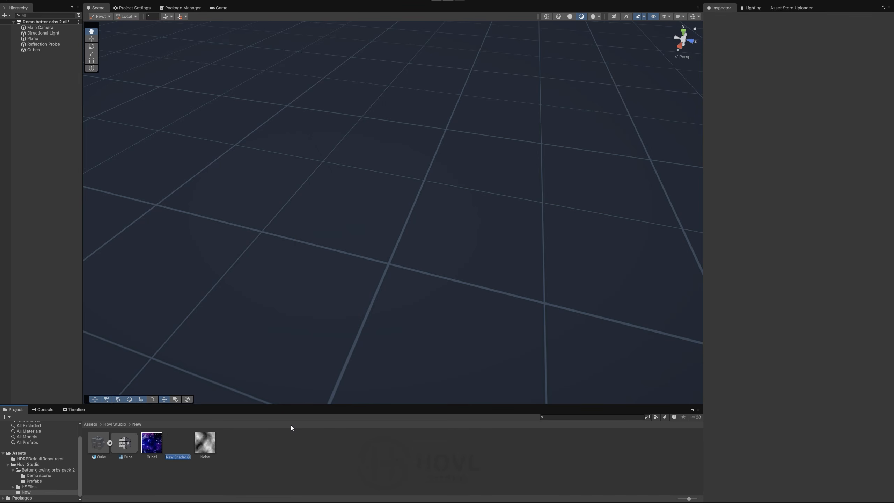
pyautogui.write('CC')
pyautogui.press('Return')
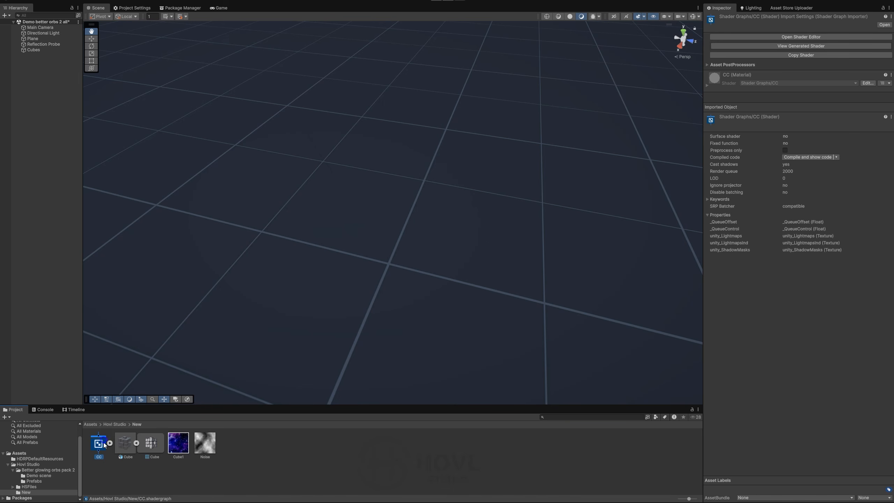
# Create a material from the CC shader graph and name it CC.
pyautogui.rightClick(103, 442)
pyautogui.moveTo(141, 208)
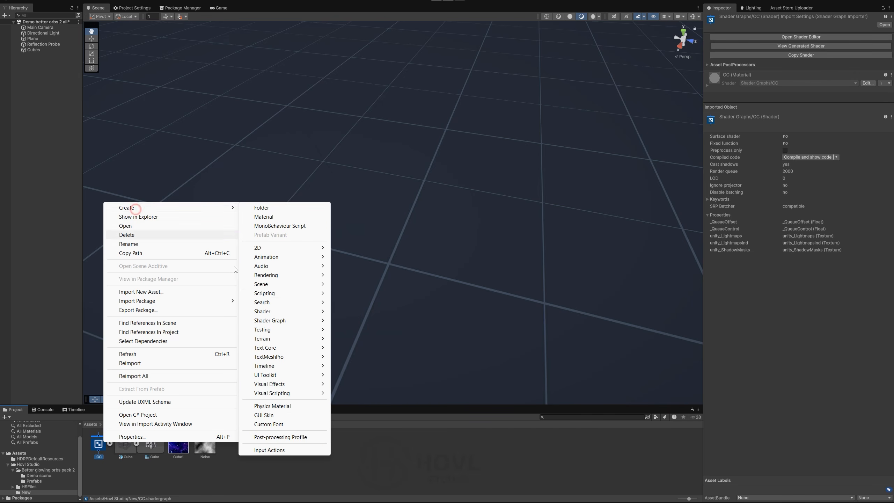
pyautogui.click(270, 217)
pyautogui.write('CC')
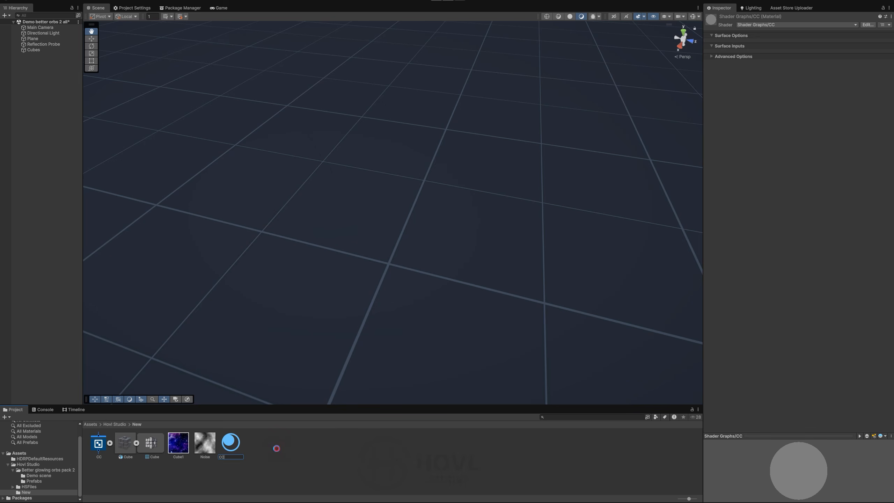
pyautogui.click(276, 448)
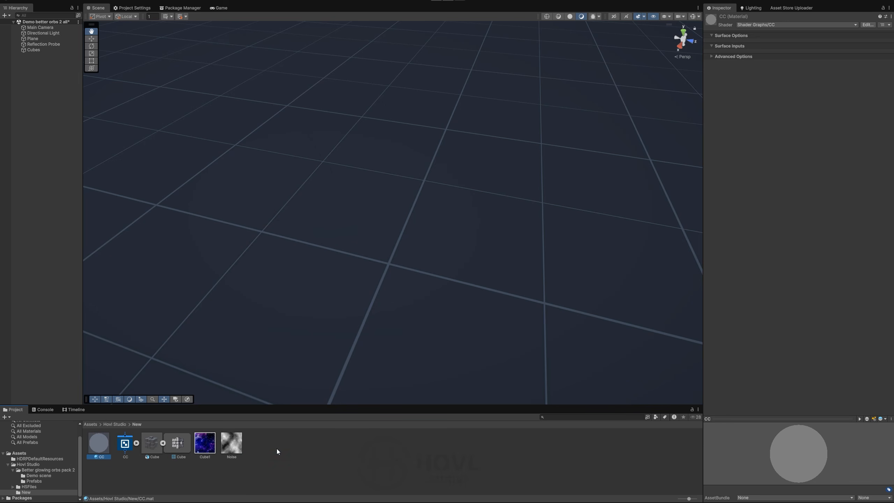
# Assign the CC material to the Renderer of the Cubes particle system.
pyautogui.click(41, 50)
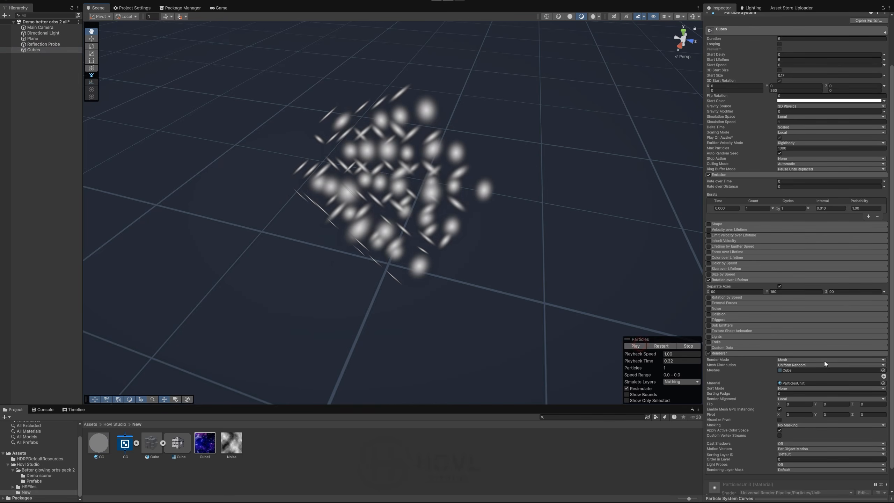
pyautogui.scroll(-2, 796, 358)
pyautogui.moveTo(811, 368); pyautogui.dragTo(789, 360)
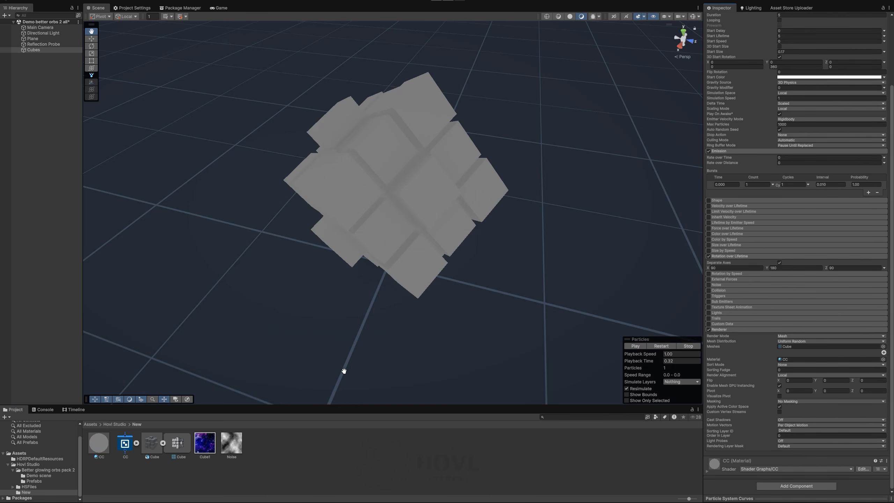
# Open the CC shader graph for editing and show its Blackboard and Graph Inspector.
pyautogui.doubleClick(125, 444)
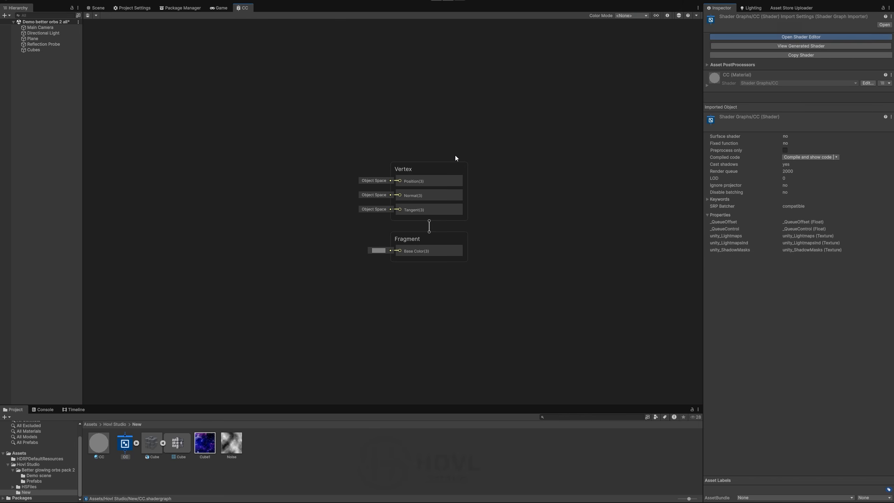
pyautogui.scroll(-2, 301, 136)
pyautogui.moveTo(261, 86); pyautogui.dragTo(376, 116, button='middle')
pyautogui.scroll(3, 348, 158)
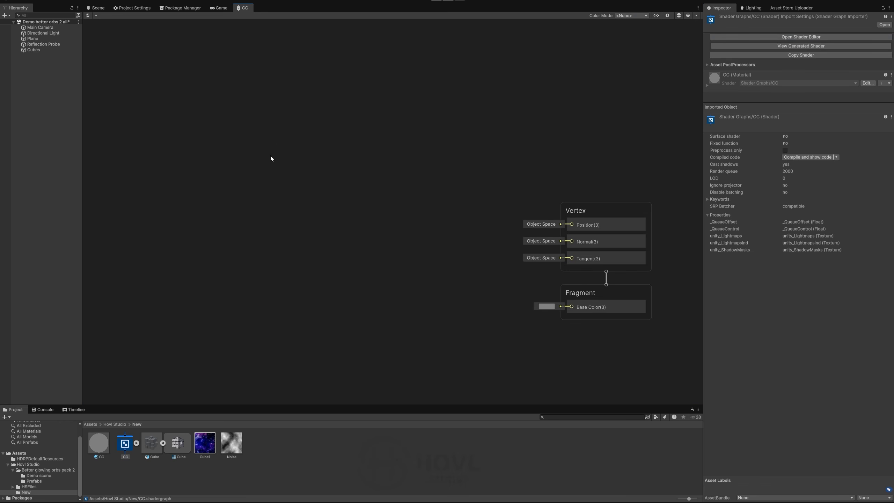
pyautogui.click(656, 15)
pyautogui.click(667, 16)
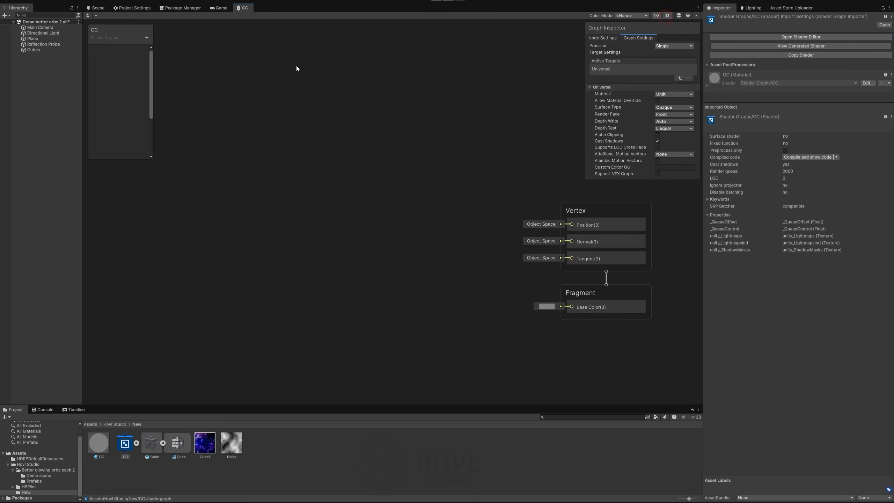
# Add two Texture 2D properties named Main and Noise to the shader graph.
pyautogui.click(147, 37)
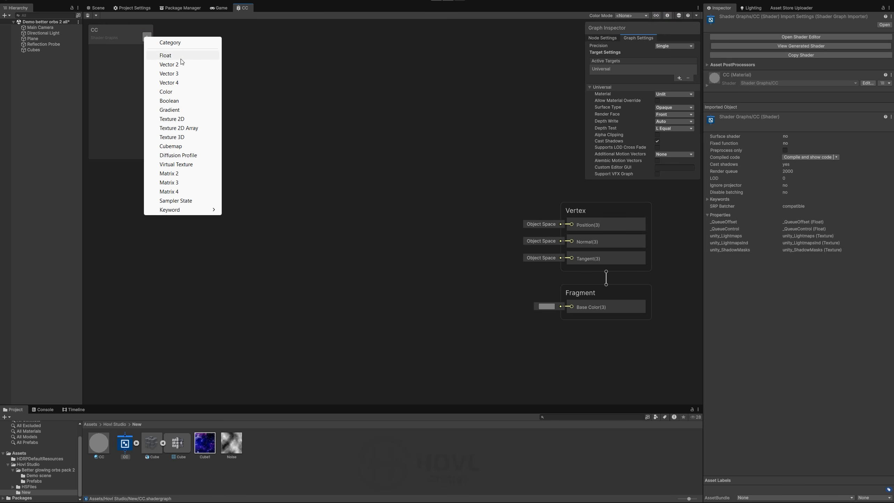
pyautogui.click(182, 119)
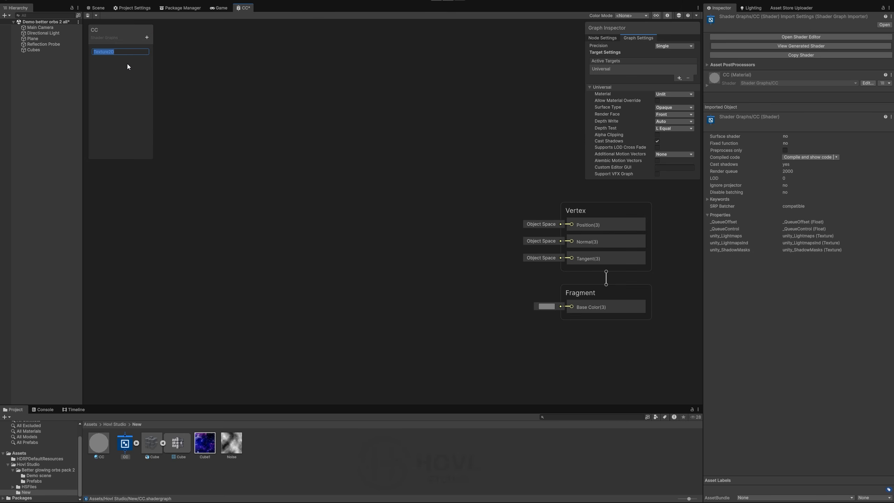
pyautogui.write('Main')
pyautogui.click(117, 72)
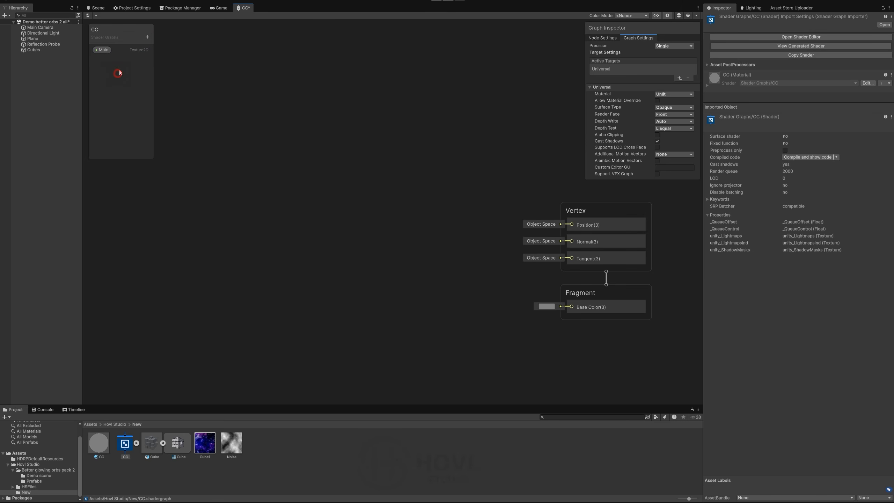
pyautogui.click(147, 37)
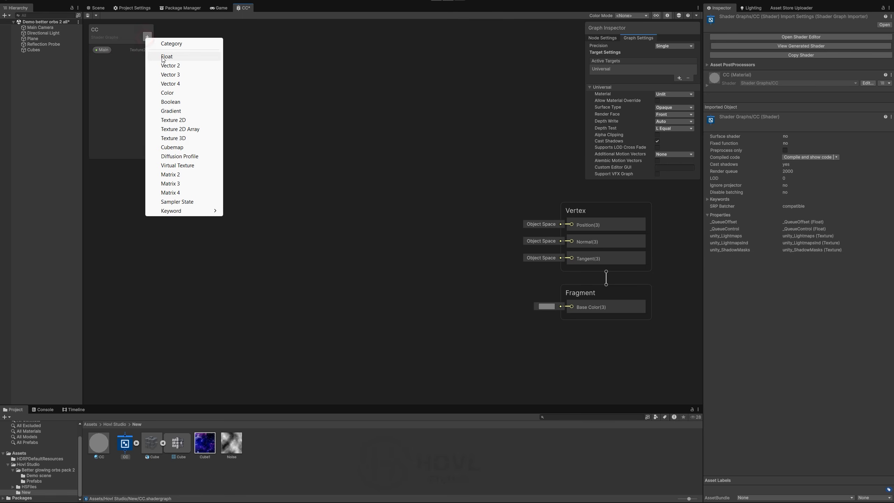
pyautogui.click(184, 120)
pyautogui.write('Noise')
pyautogui.press('Return')
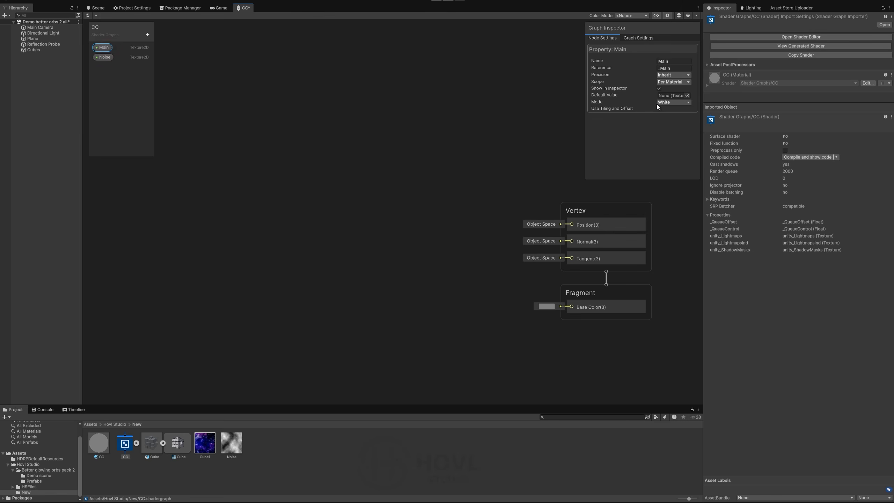
# Enable Use Tiling and Offset on the Noise property and place the Main and Noise properties as nodes in the graph.
pyautogui.click(104, 57)
pyautogui.moveTo(104, 48); pyautogui.dragTo(116, 55)
pyautogui.moveTo(248, 100); pyautogui.dragTo(249, 101)
pyautogui.moveTo(104, 57); pyautogui.dragTo(266, 158)
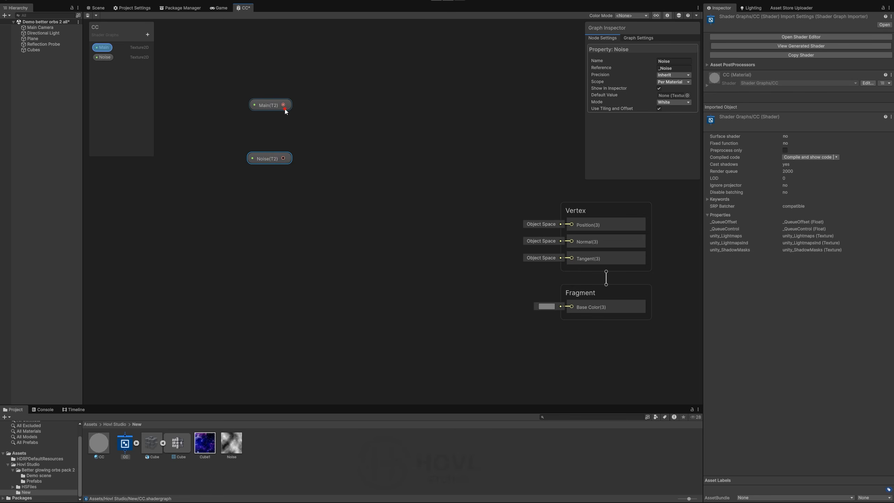
# Create a Sample Texture 2D node from the Main property's output, collapse its preview and place it beside the property node.
pyautogui.moveTo(284, 105); pyautogui.dragTo(325, 128)
pyautogui.write('sampl')
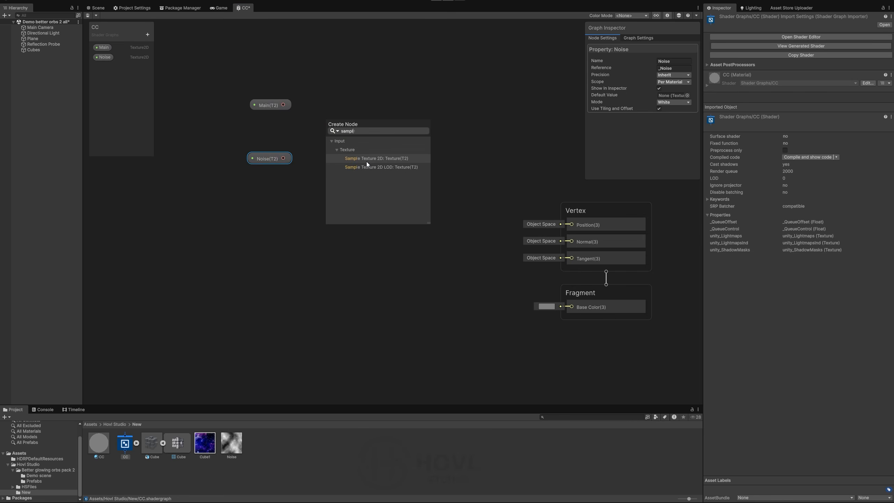
pyautogui.click(366, 159)
pyautogui.click(361, 212)
pyautogui.moveTo(355, 169); pyautogui.dragTo(342, 127)
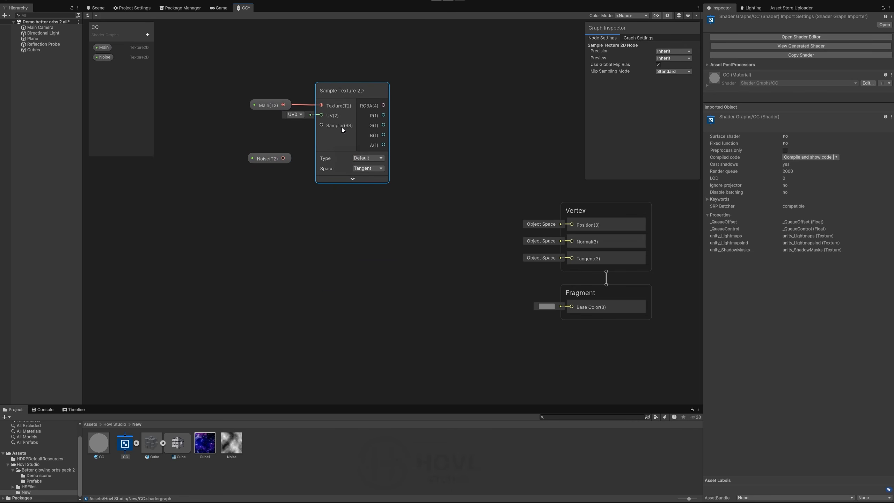
# Move the Noise property node down and duplicate the Sample Texture 2D node so that Noise feeds the copy's Texture input.
pyautogui.press('space')
pyautogui.moveTo(261, 153); pyautogui.dragTo(324, 274)
pyautogui.click(351, 133)
pyautogui.hotkey('ctrl', 'c')
pyautogui.click(353, 277)
pyautogui.hotkey('ctrl', 'v')
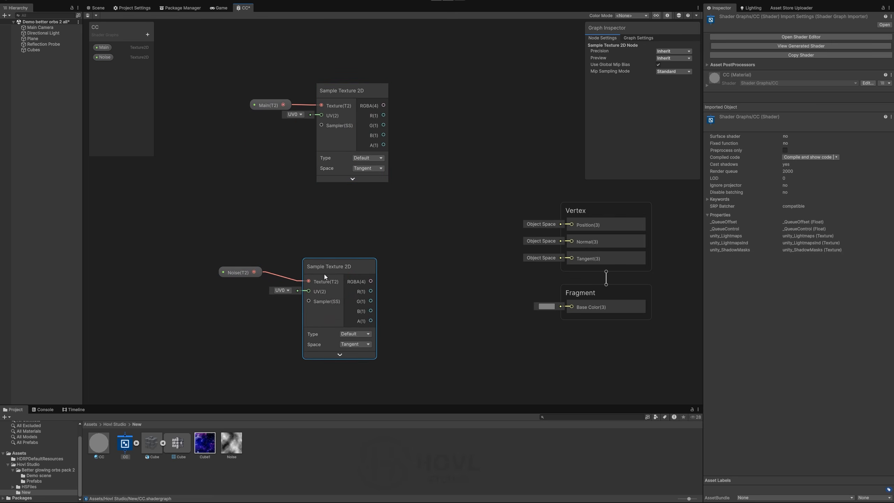
# Move both property nodes and their Sample Texture 2D nodes together farther from the Vertex and Fragment blocks to make room.
pyautogui.moveTo(426, 319); pyautogui.dragTo(221, 95)
pyautogui.moveTo(359, 136); pyautogui.dragTo(253, 122)
pyautogui.click(344, 143)
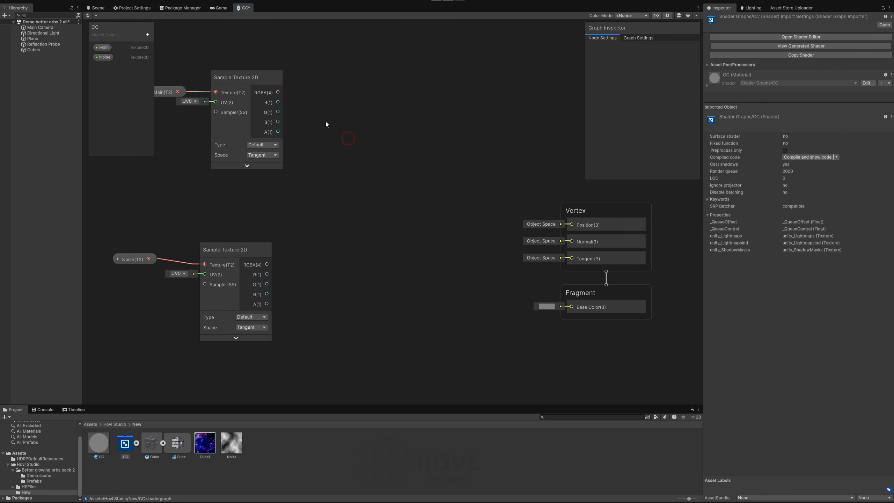
# Add a Multiply node with the Main texture sample's RGBA output connected to input A, and collapse its preview.
pyautogui.moveTo(278, 92); pyautogui.dragTo(355, 137)
pyautogui.write('mul')
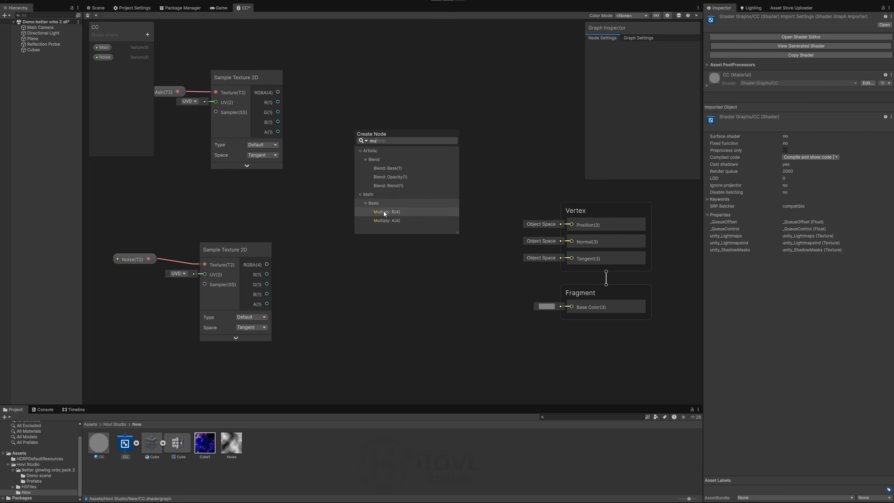
pyautogui.doubleClick(387, 220)
pyautogui.click(390, 168)
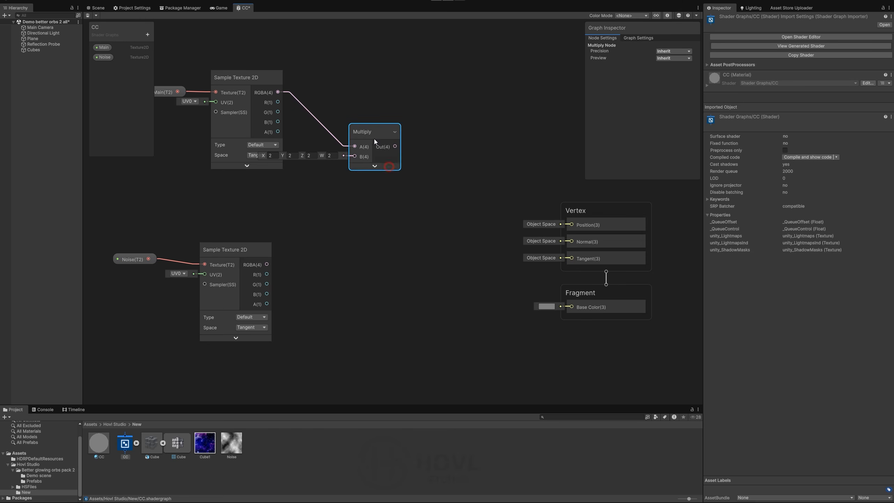
# Connect the Noise texture sample's RGBA output to the Multiply node's B input and shift the nodes away from the Vertex and Fragment blocks.
pyautogui.moveTo(375, 139); pyautogui.dragTo(373, 214)
pyautogui.moveTo(267, 264); pyautogui.dragTo(355, 236)
pyautogui.moveTo(367, 233); pyautogui.dragTo(376, 217)
pyautogui.scroll(-5, 364, 218)
pyautogui.moveTo(379, 293); pyautogui.dragTo(263, 155)
pyautogui.moveTo(314, 167); pyautogui.dragTo(215, 160)
# Add a Vertex Color node, collapse its preview and place it above the Multiply node's output side.
pyautogui.click(337, 224)
pyautogui.rightClick(322, 216)
pyautogui.click(276, 225)
pyautogui.press('space')
pyautogui.write('vert')
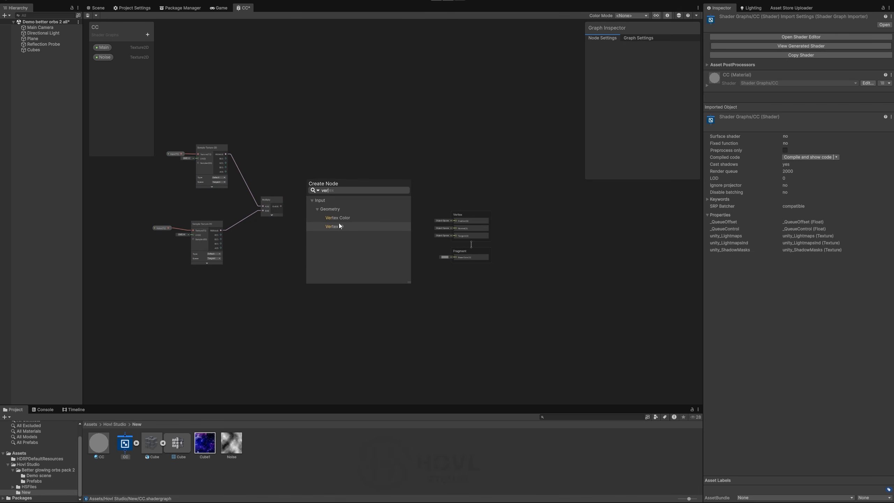
pyautogui.click(340, 218)
pyautogui.click(327, 264)
pyautogui.moveTo(319, 251); pyautogui.dragTo(320, 174)
# Duplicate the Multiply node, feed it Vertex Color on A and the first Multiply on B, and connect its output to Base Color.
pyautogui.moveTo(276, 206); pyautogui.dragTo(277, 209)
pyautogui.hotkey('ctrl', 'c')
pyautogui.click(322, 204)
pyautogui.hotkey('ctrl', 'v')
pyautogui.moveTo(318, 179); pyautogui.dragTo(293, 171)
pyautogui.moveTo(295, 207); pyautogui.dragTo(323, 213)
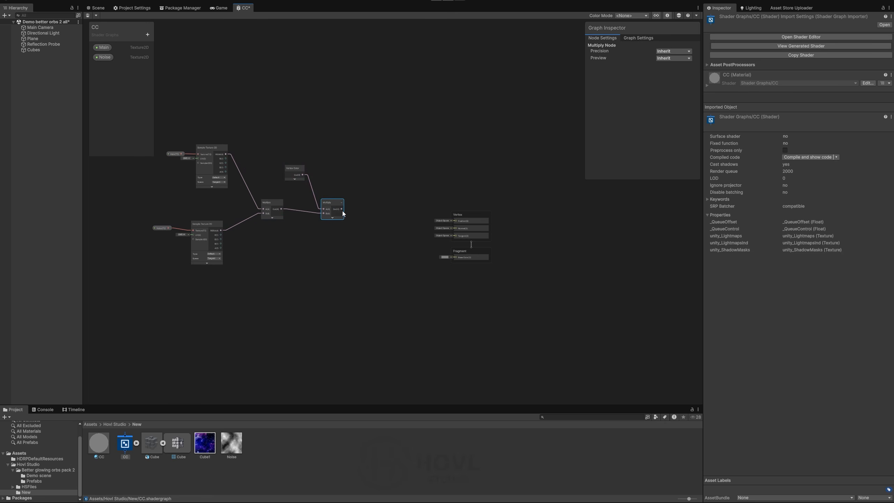
pyautogui.moveTo(426, 236); pyautogui.dragTo(455, 257)
# Set the graph's Surface Type to Transparent and Render Face to Both, and save the shader graph.
pyautogui.click(628, 38)
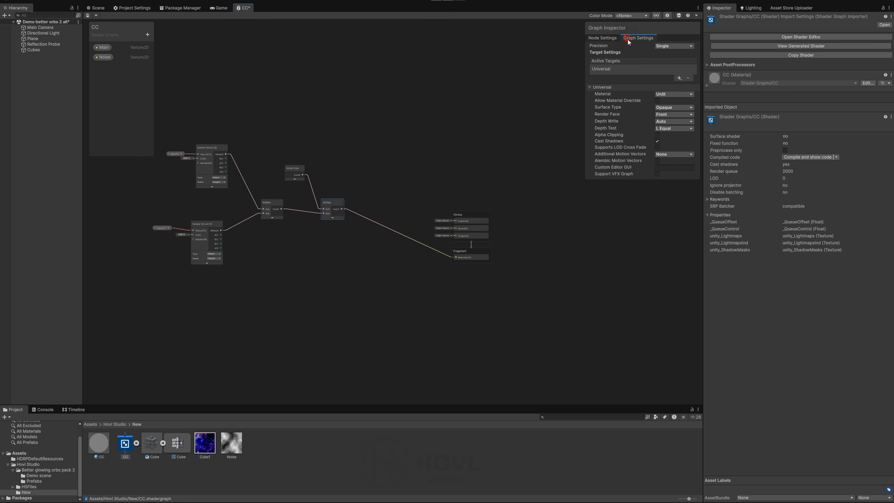
pyautogui.click(665, 108)
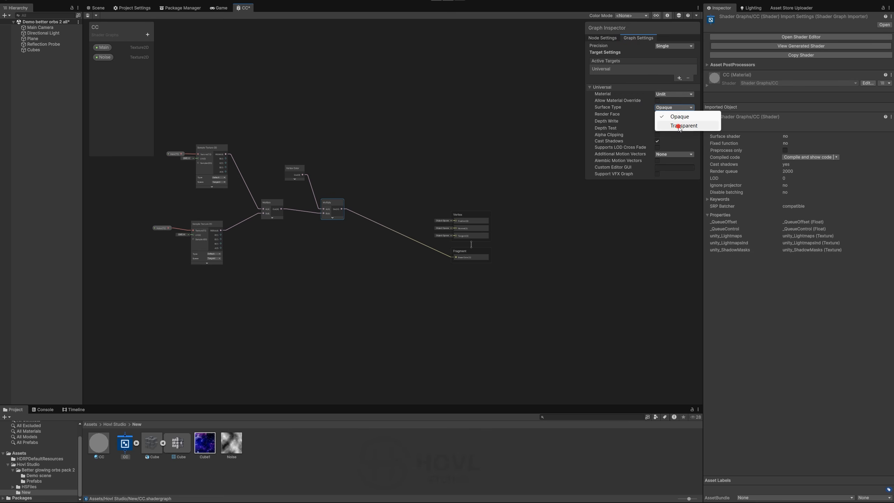
pyautogui.click(672, 124)
pyautogui.click(667, 122)
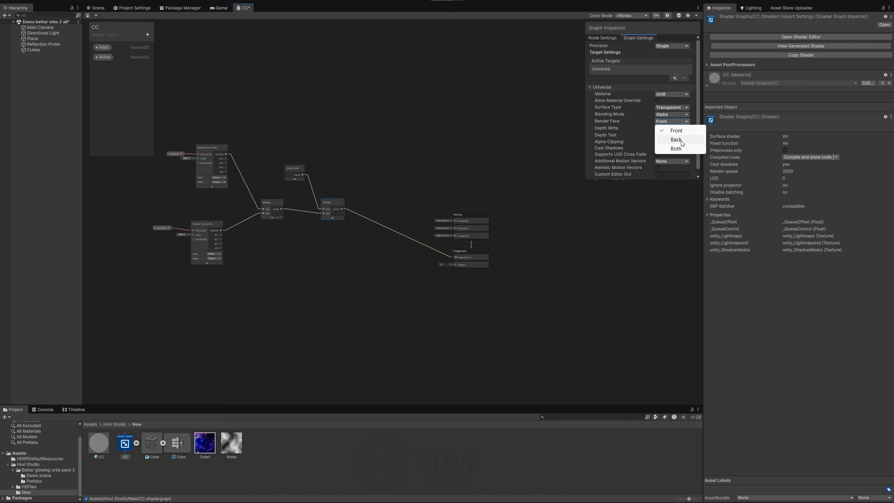
pyautogui.click(679, 149)
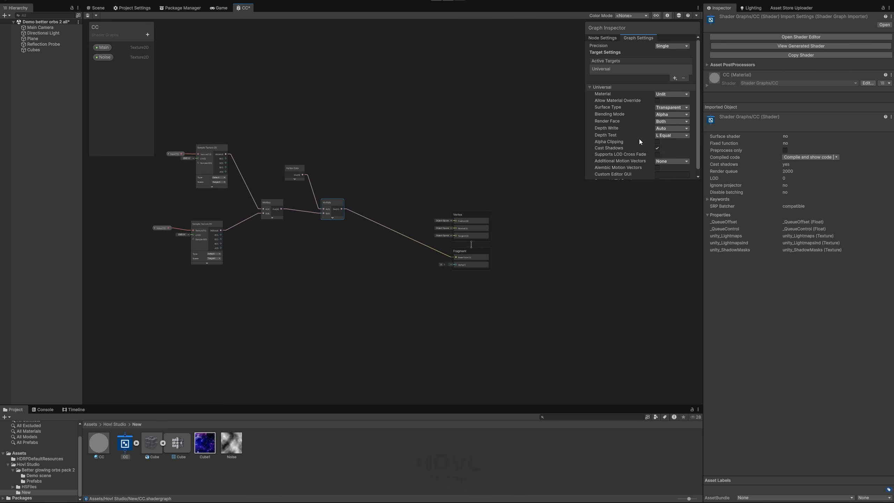
pyautogui.hotkey('ctrl', 's')
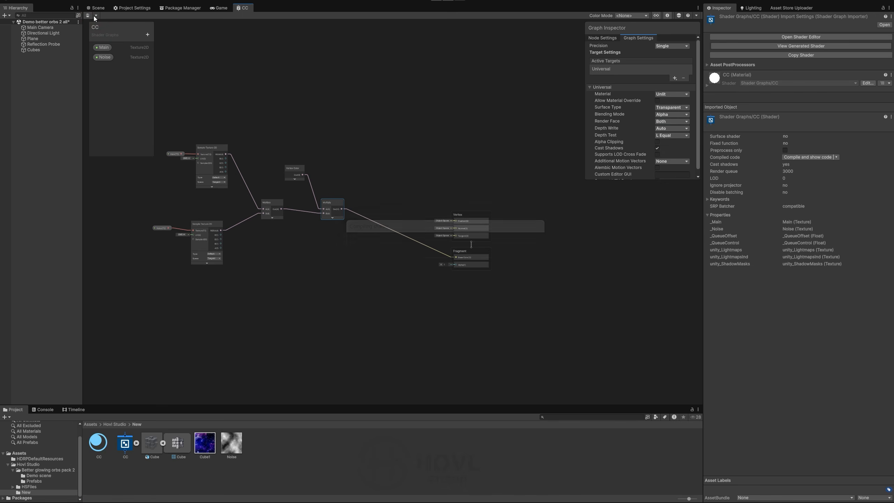
# In the scene, assign the Cube1 texture to Main and the Noise texture to Noise in the Cubes particle system's CC material.
pyautogui.click(99, 8)
pyautogui.click(34, 49)
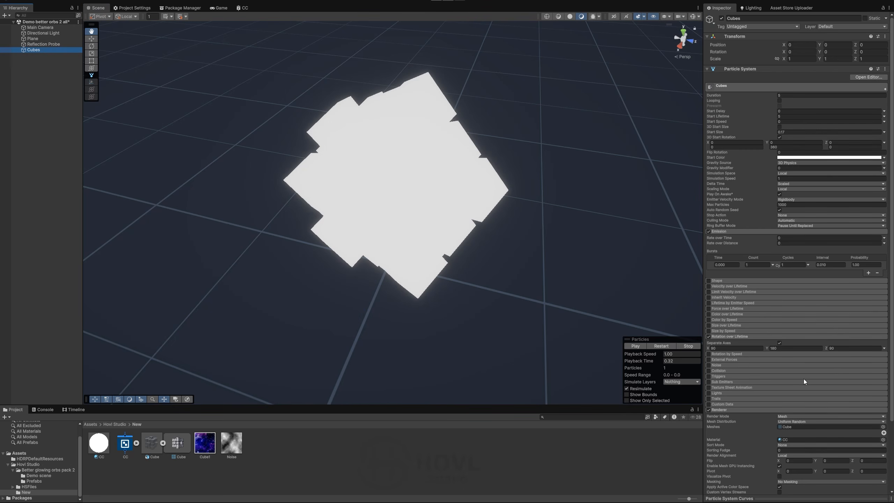
pyautogui.scroll(-5, 753, 426)
pyautogui.scroll(-5, 739, 456)
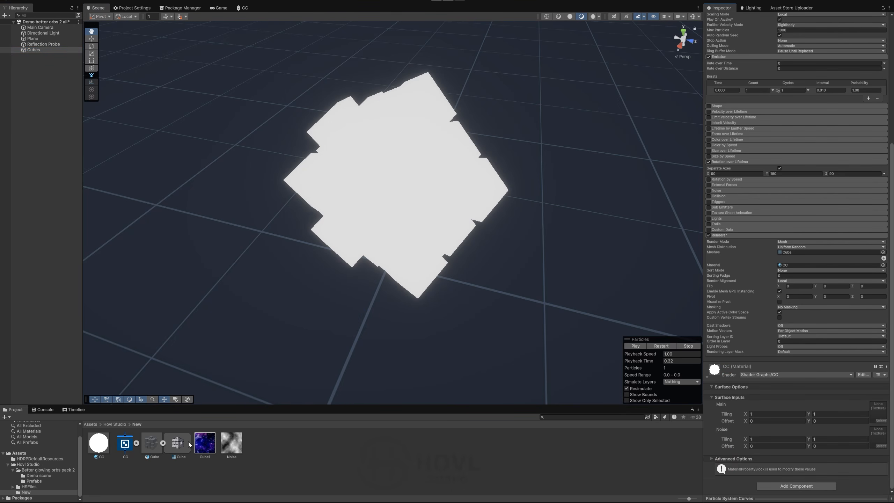
pyautogui.moveTo(883, 416); pyautogui.dragTo(873, 425)
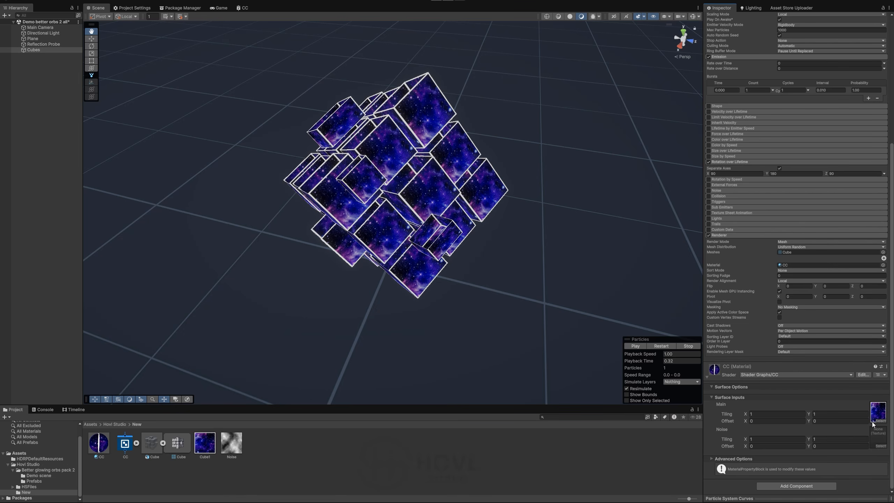
pyautogui.moveTo(386, 221); pyautogui.dragTo(425, 196, button='right')
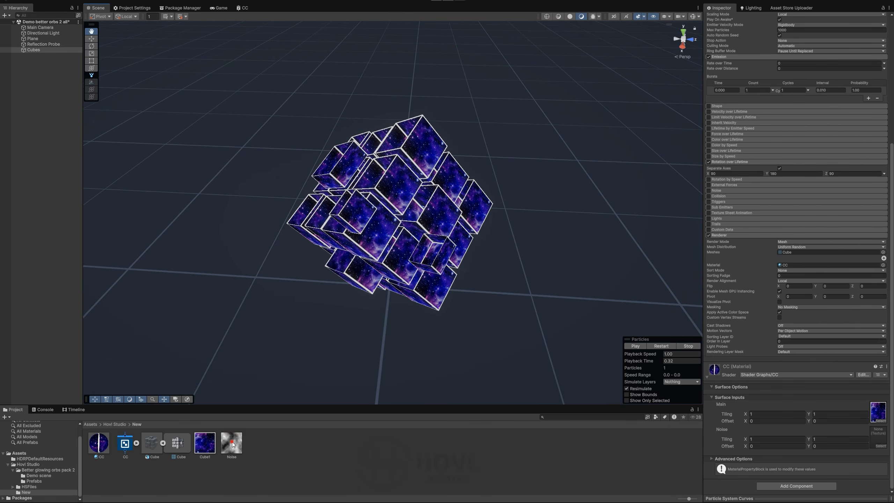
pyautogui.moveTo(868, 437); pyautogui.dragTo(874, 439)
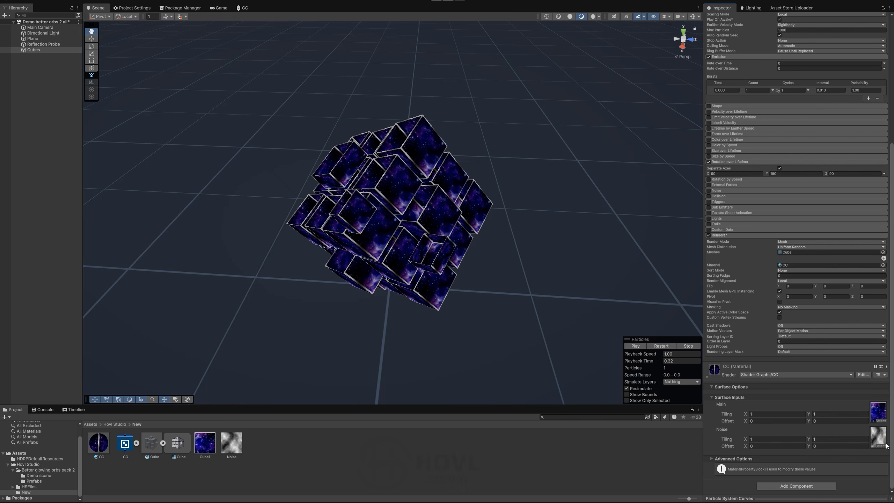
# In the CC shader graph, add a third Multiply node with the vertex color Multiply's output on A, and collapse its preview.
pyautogui.click(247, 9)
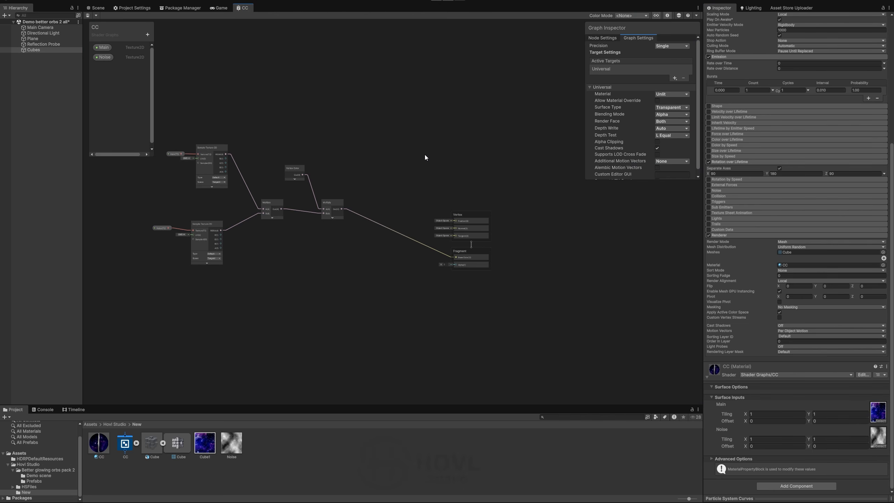
pyautogui.moveTo(277, 169); pyautogui.dragTo(269, 169)
pyautogui.moveTo(326, 215); pyautogui.dragTo(396, 194)
pyautogui.write('mu')
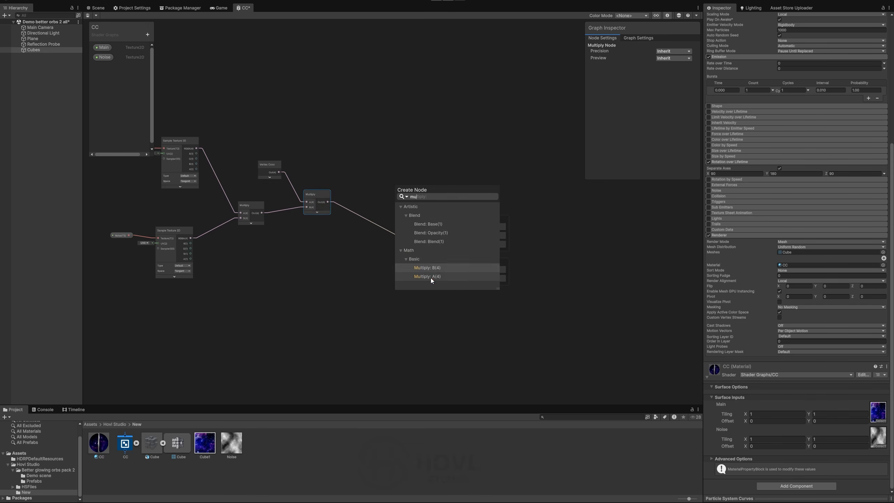
pyautogui.click(431, 277)
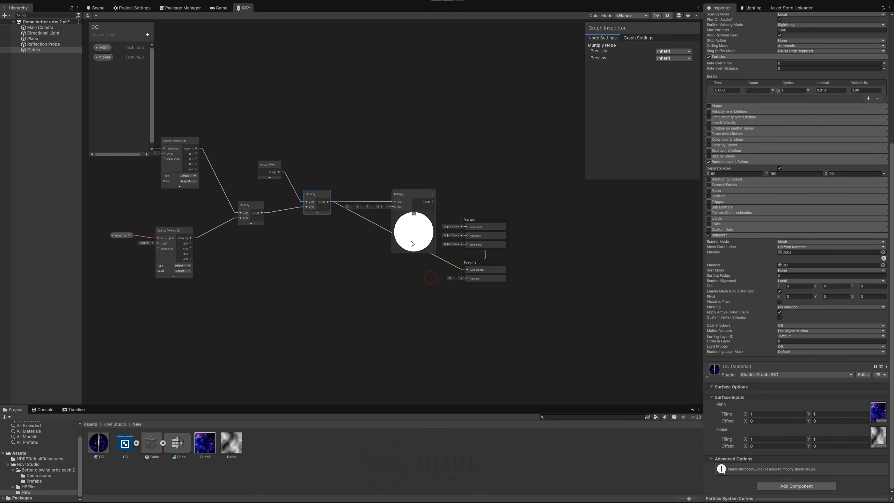
pyautogui.click(415, 214)
# Create a Float property named Emission with default value 2 and connect it to the new Multiply node's B input.
pyautogui.click(147, 34)
pyautogui.click(180, 53)
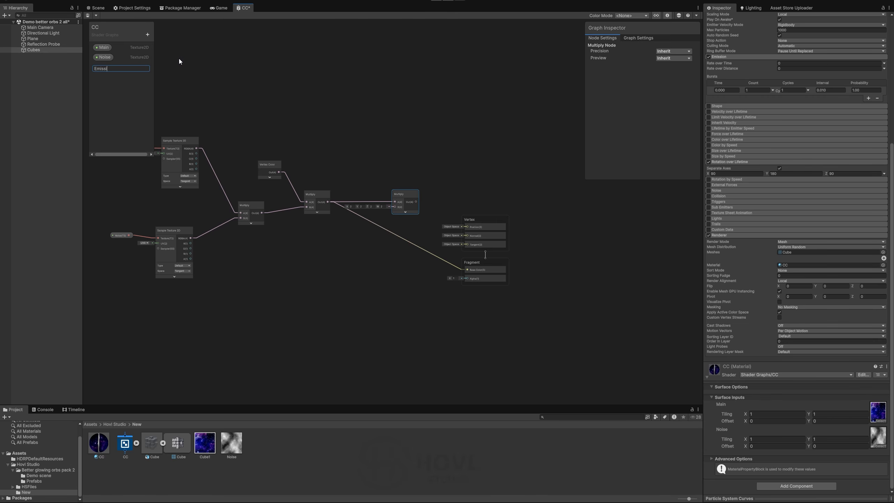
pyautogui.click(106, 67)
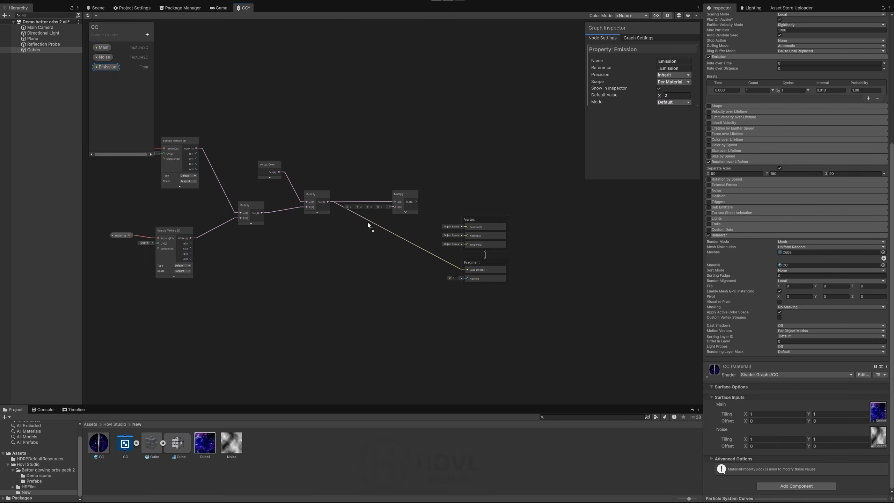
pyautogui.moveTo(393, 211); pyautogui.dragTo(395, 208)
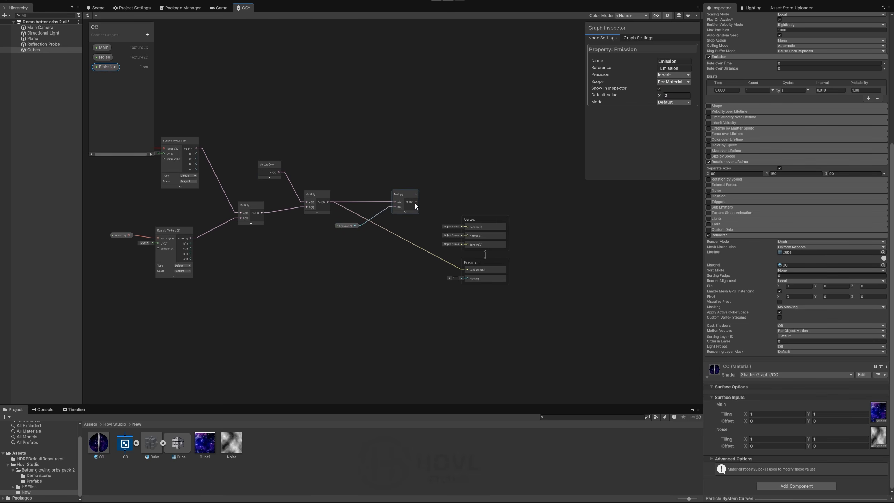
# Connect the emission Multiply's output to Base Color and move that Multiply and the Emission node into a tidier layout.
pyautogui.moveTo(464, 269); pyautogui.dragTo(465, 268)
pyautogui.moveTo(405, 197); pyautogui.dragTo(378, 197)
pyautogui.moveTo(326, 220); pyautogui.dragTo(335, 212)
pyautogui.click(304, 247)
pyautogui.scroll(3, 303, 251)
pyautogui.scroll(-3, 330, 223)
pyautogui.scroll(2, 241, 146)
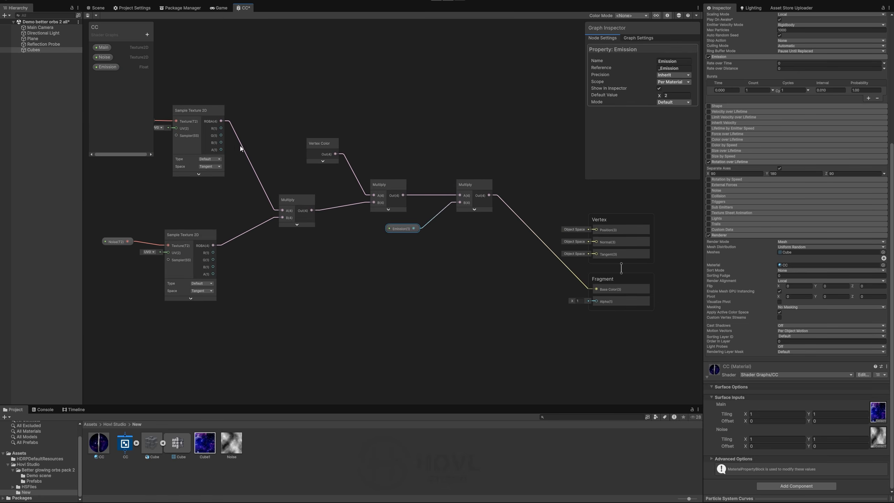
# Reconnect the Main texture sample's RGBA output directly to the vertex color Multiply's B input.
pyautogui.moveTo(232, 137); pyautogui.dragTo(281, 161, button='middle')
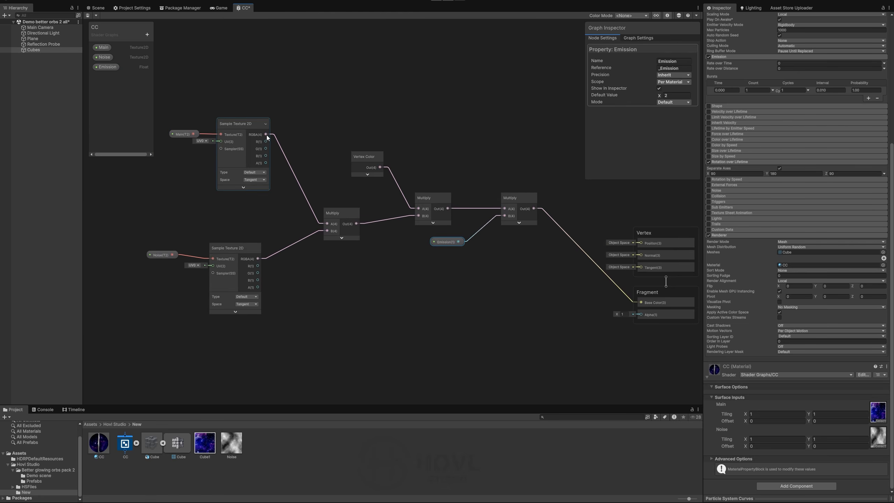
pyautogui.moveTo(267, 134); pyautogui.dragTo(421, 217)
pyautogui.scroll(-2, 414, 231)
pyautogui.scroll(3, 559, 267)
pyautogui.scroll(-1, 314, 220)
# Move the first Multiply node down and feed it the alpha outputs of the Main sample on A and the Noise sample on B.
pyautogui.click(283, 211)
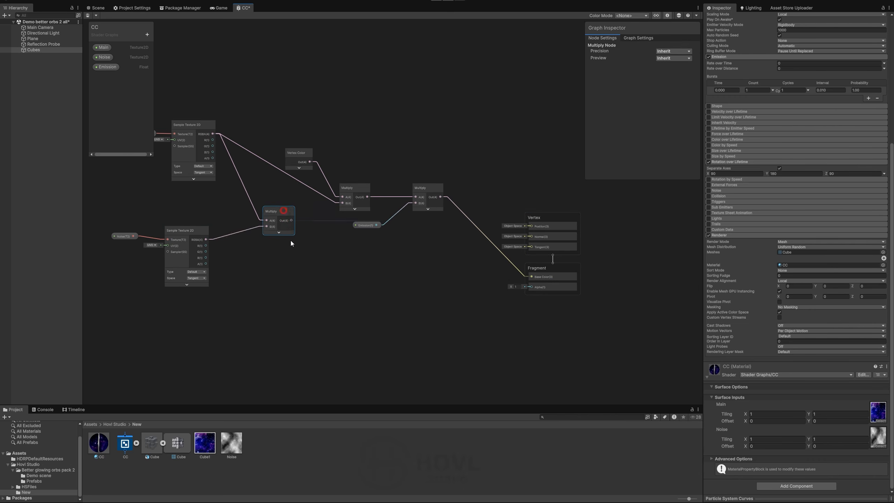
pyautogui.moveTo(275, 263); pyautogui.dragTo(276, 261)
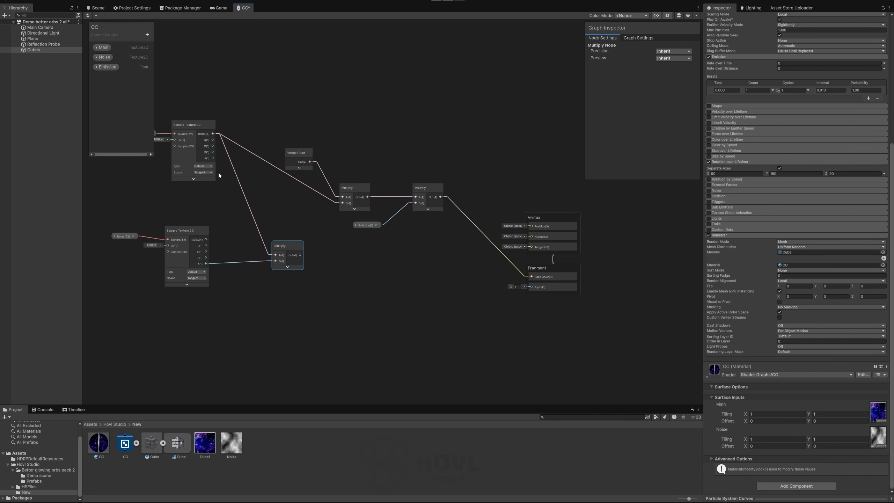
pyautogui.click(215, 161)
pyautogui.moveTo(214, 160); pyautogui.dragTo(277, 256)
pyautogui.moveTo(284, 248); pyautogui.dragTo(269, 258)
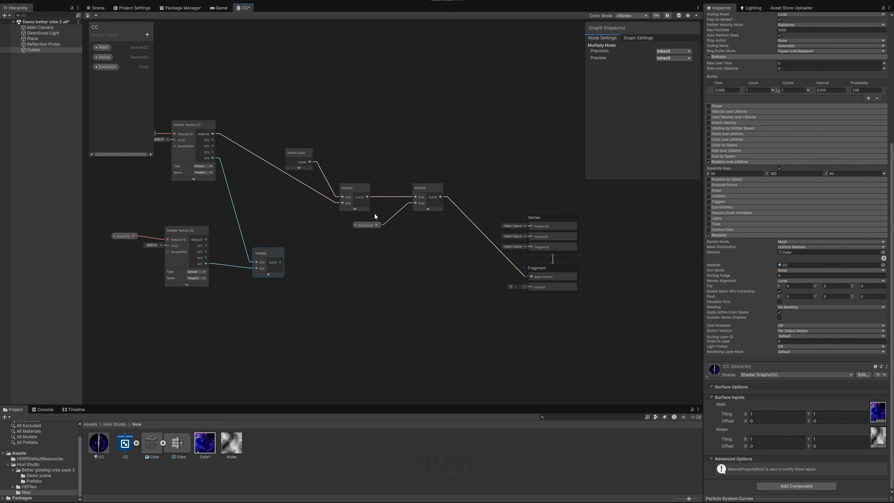
# Paste another Multiply node beside the alpha Multiply and connect the alpha Multiply's output to its B input.
pyautogui.click(344, 278)
pyautogui.hotkey('ctrl', 'v')
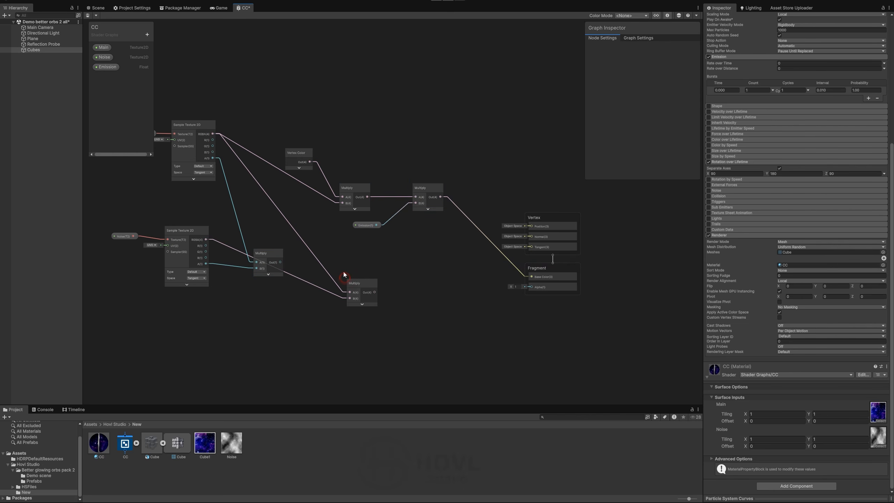
pyautogui.moveTo(352, 302); pyautogui.dragTo(350, 298)
pyautogui.moveTo(360, 288); pyautogui.dragTo(369, 291)
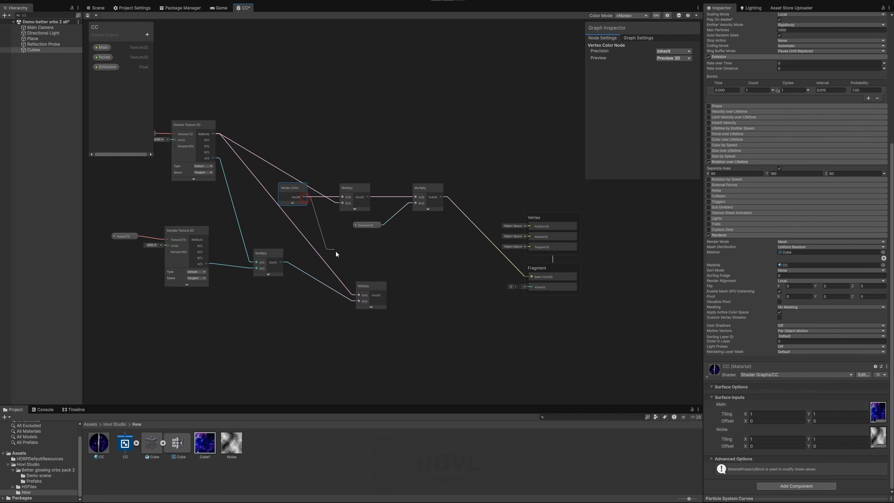
# Add a Split node fed by Vertex Color and connect its A output to the pasted Multiply node's A input.
pyautogui.moveTo(336, 251); pyautogui.dragTo(337, 253)
pyautogui.write('split')
pyautogui.click(358, 274)
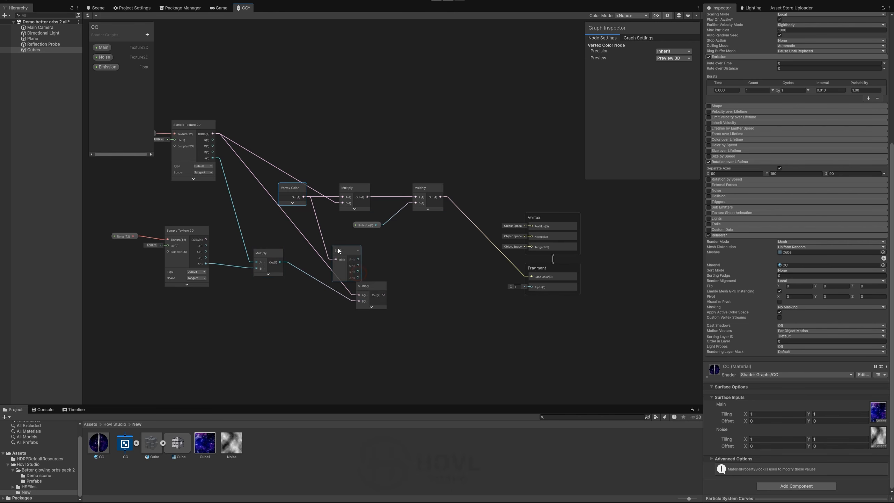
pyautogui.moveTo(350, 290); pyautogui.dragTo(357, 292)
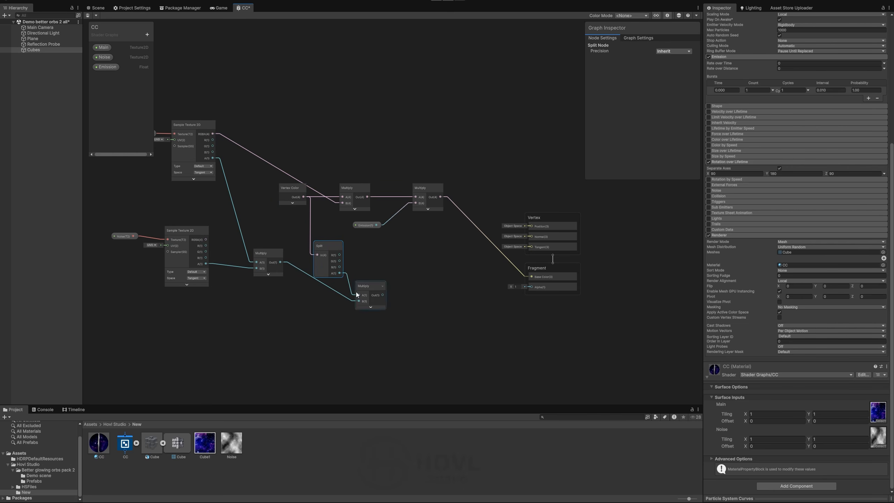
# Swap the color Multiply's inputs so Main feeds A and Vertex Color feeds B, and reposition the Vertex Color and Split nodes.
pyautogui.moveTo(307, 194); pyautogui.dragTo(344, 206)
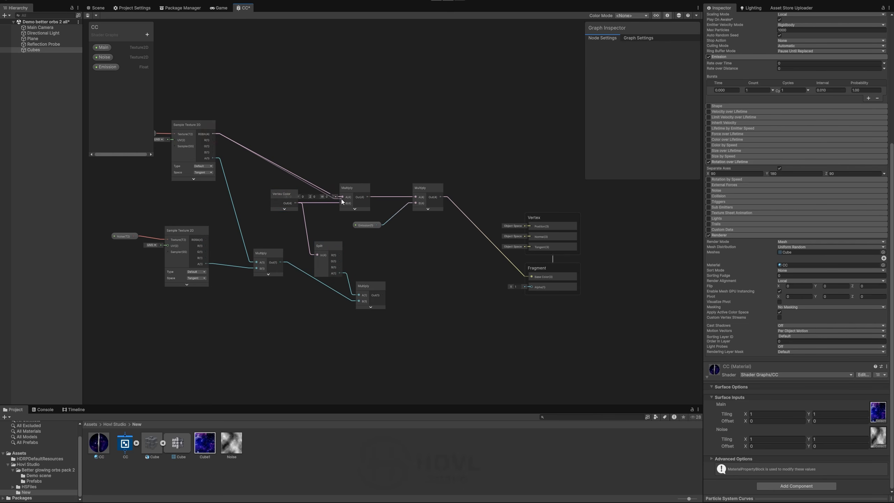
pyautogui.moveTo(281, 195); pyautogui.dragTo(281, 202)
pyautogui.moveTo(320, 246); pyautogui.dragTo(315, 234)
# Connect the last alpha Multiply's output to the Fragment Alpha input and save the shader graph.
pyautogui.click(371, 288)
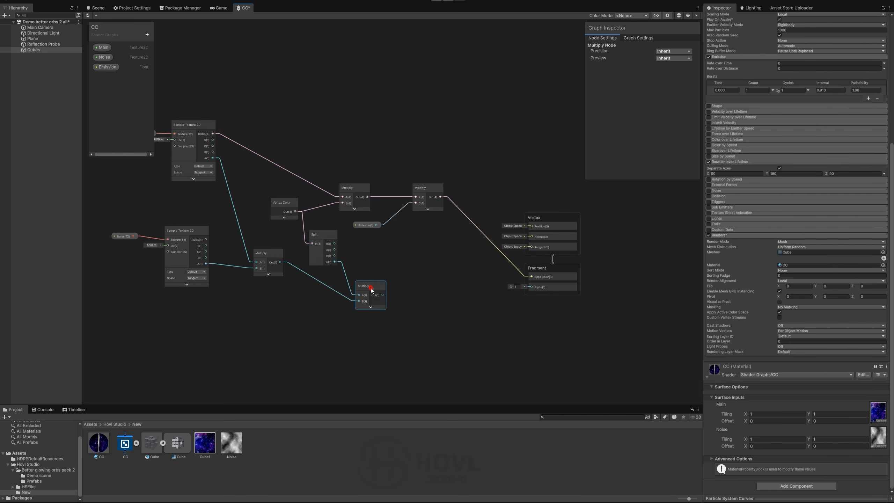
pyautogui.moveTo(516, 297); pyautogui.dragTo(532, 287)
pyautogui.hotkey('ctrl', 's')
# Play the Cubes particle effect in the scene to check the transparent shader, and pause it.
pyautogui.click(97, 8)
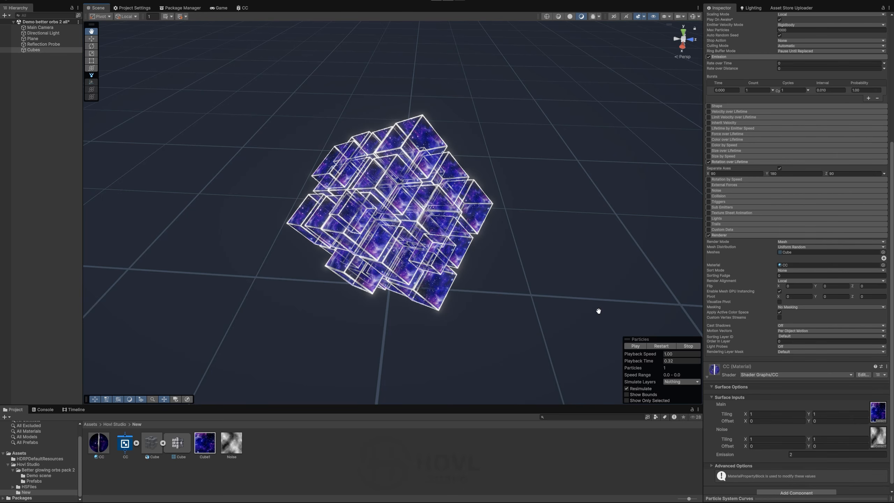
pyautogui.click(637, 346)
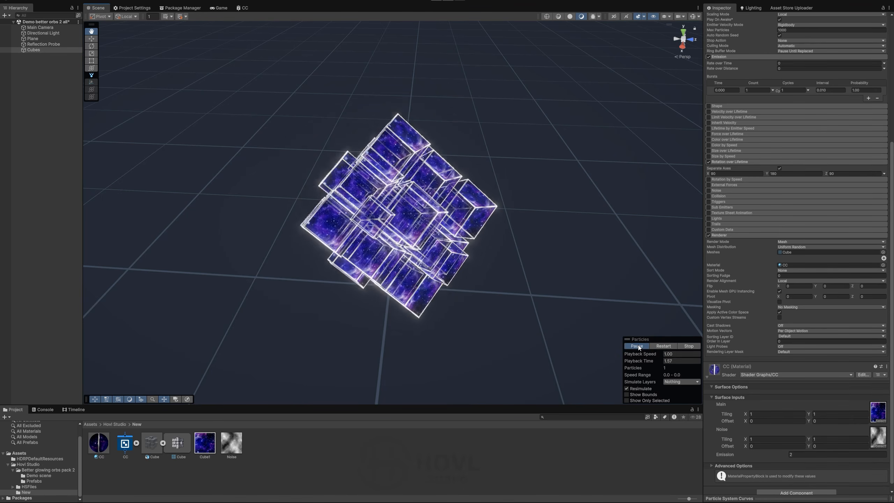
pyautogui.click(637, 346)
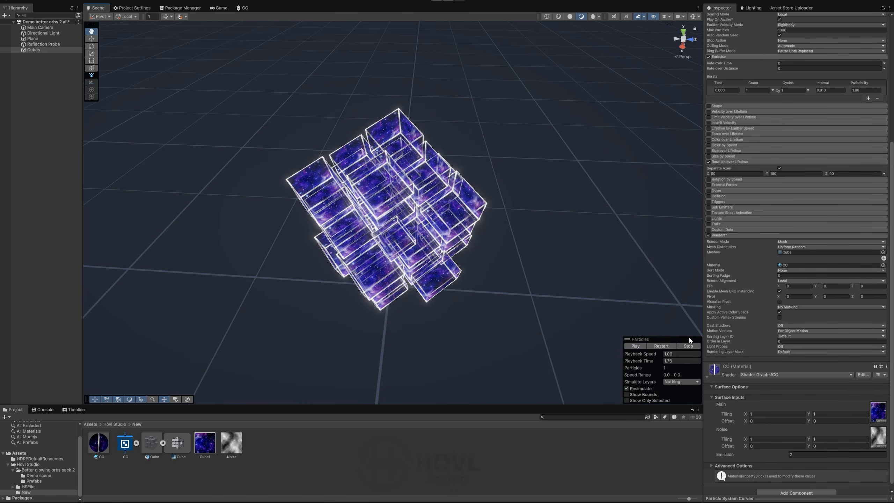
# In the CC shader graph, add a Tiling And Offset node feeding the Noise sample's UV input and place it beside the sample.
pyautogui.click(244, 8)
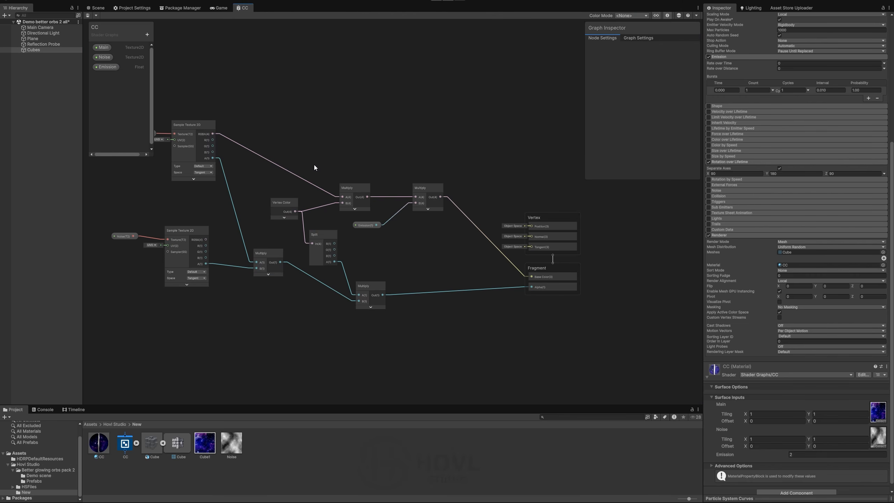
pyautogui.scroll(-3, 276, 263)
pyautogui.moveTo(275, 266); pyautogui.dragTo(331, 254, button='middle')
pyautogui.scroll(4, 267, 261)
pyautogui.moveTo(233, 228); pyautogui.dragTo(412, 189, button='middle')
pyautogui.scroll(2, 385, 211)
pyautogui.scroll(-1, 384, 225)
pyautogui.scroll(2, 381, 209)
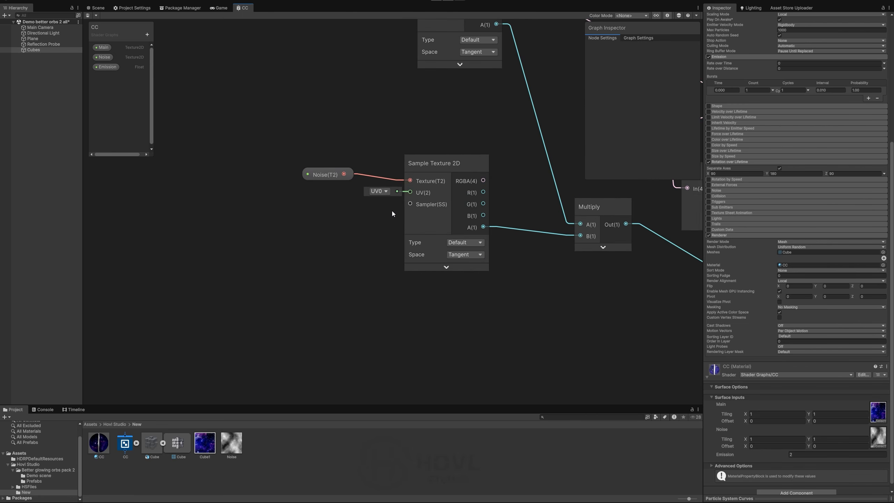
pyautogui.press('space')
pyautogui.write('tiling')
pyautogui.click(285, 279)
pyautogui.moveTo(217, 231); pyautogui.dragTo(338, 200)
# Add a Time node and connect its Time output to the Tiling And Offset node's Offset input.
pyautogui.press('space')
pyautogui.write('time')
pyautogui.doubleClick(225, 309)
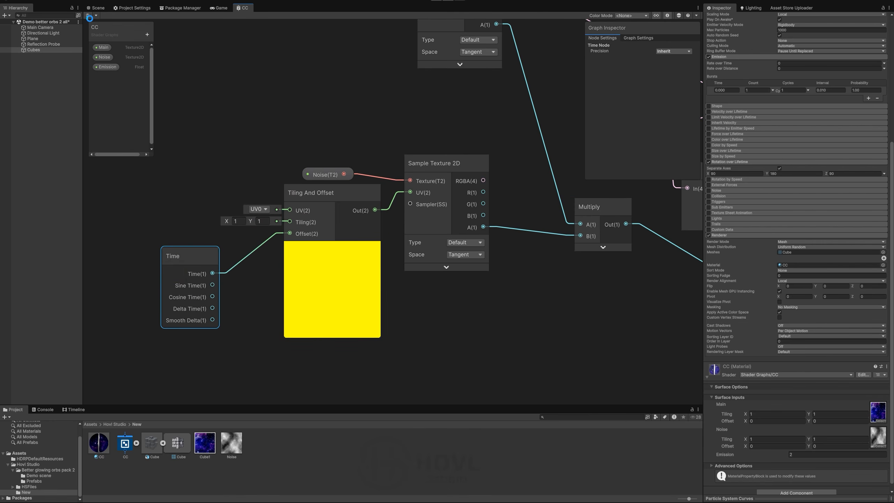
# View the cubes in the scene from another angle to check the scrolling noise, and return to the CC shader graph.
pyautogui.click(93, 10)
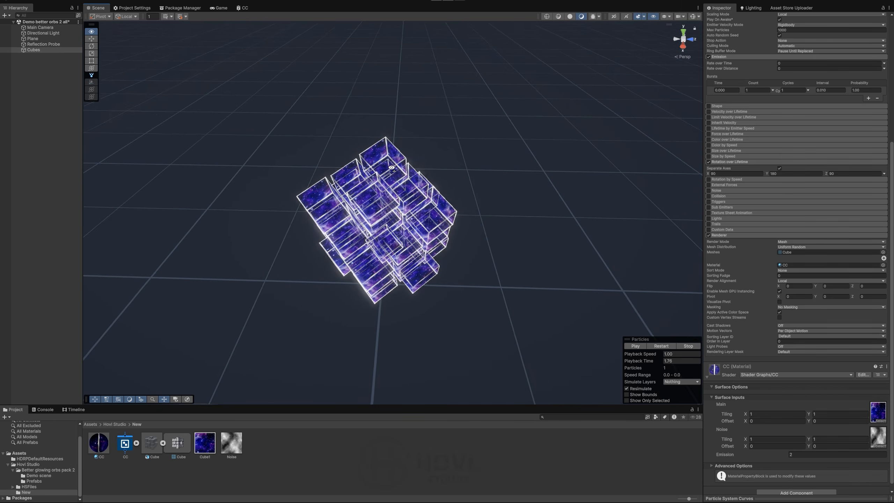
pyautogui.keyDown('alt'); pyautogui.moveTo(513, 278); pyautogui.dragTo(477, 270); pyautogui.keyUp('alt')
pyautogui.click(243, 9)
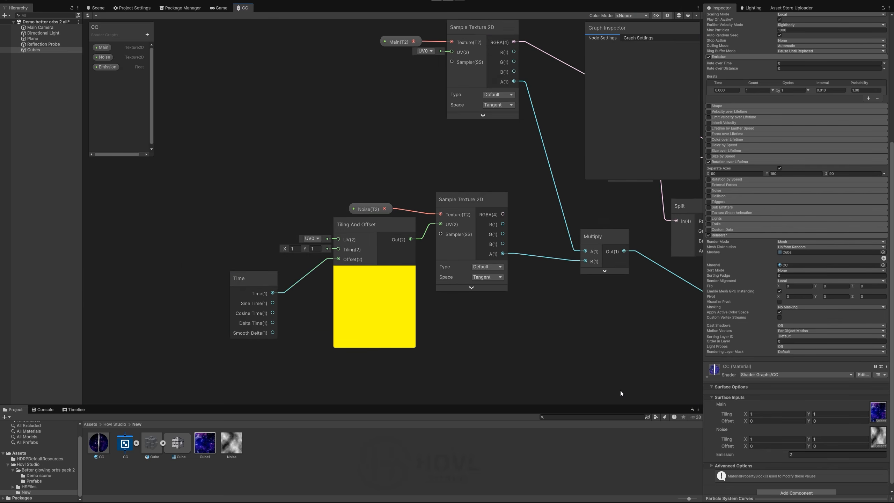
# Move the Vertex Color, Split, Emission, colour and final alpha Multiply nodes and the Vertex/Fragment output away from the texture samples to make room.
pyautogui.scroll(-4, 480, 323)
pyautogui.moveTo(481, 323); pyautogui.dragTo(331, 316, button='middle')
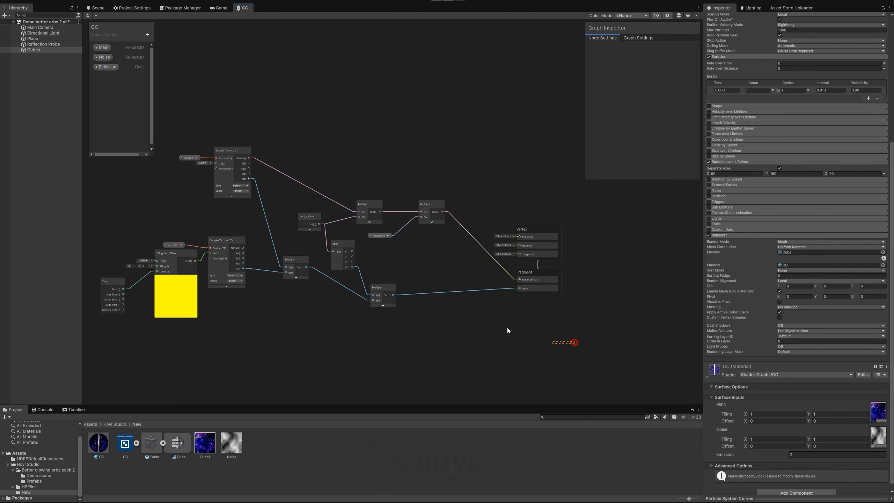
pyautogui.moveTo(325, 192); pyautogui.dragTo(311, 182)
pyautogui.moveTo(312, 220); pyautogui.dragTo(371, 187)
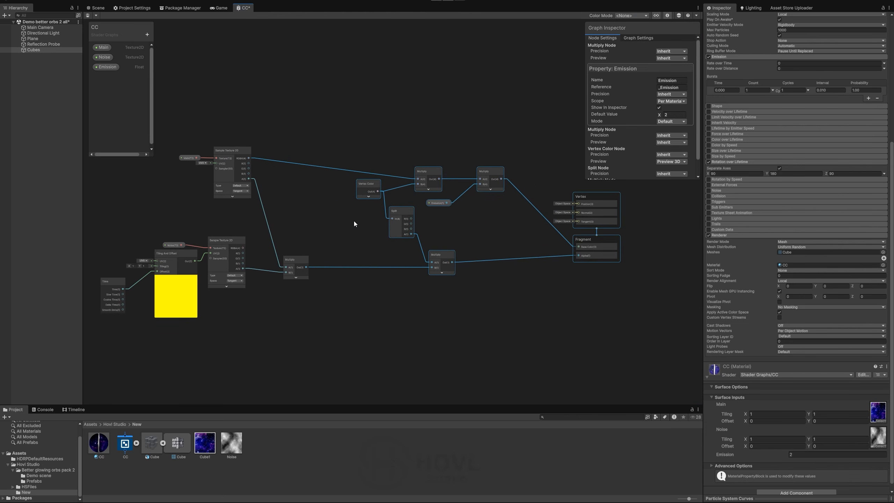
pyautogui.click(363, 212)
# Play the Cubes effect in the scene and set the CC material's Emission to 4.
pyautogui.click(98, 8)
pyautogui.click(658, 346)
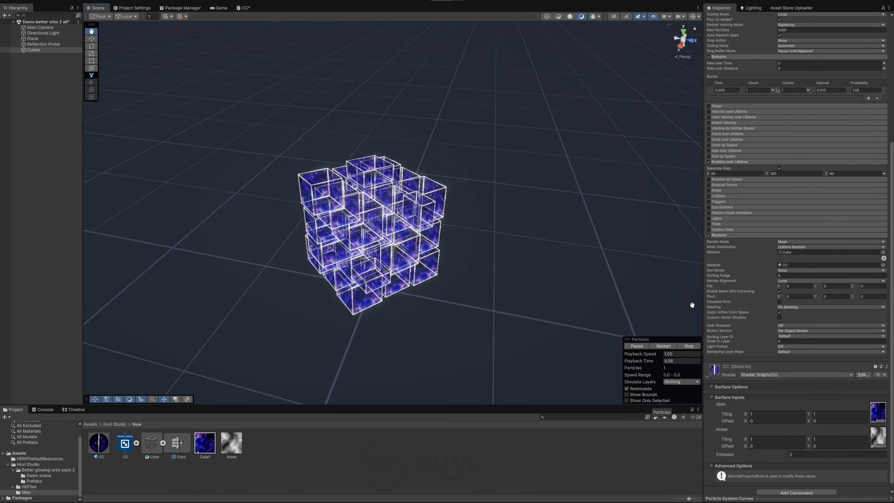
pyautogui.scroll(-1, 870, 325)
pyautogui.click(806, 447)
pyautogui.write('4')
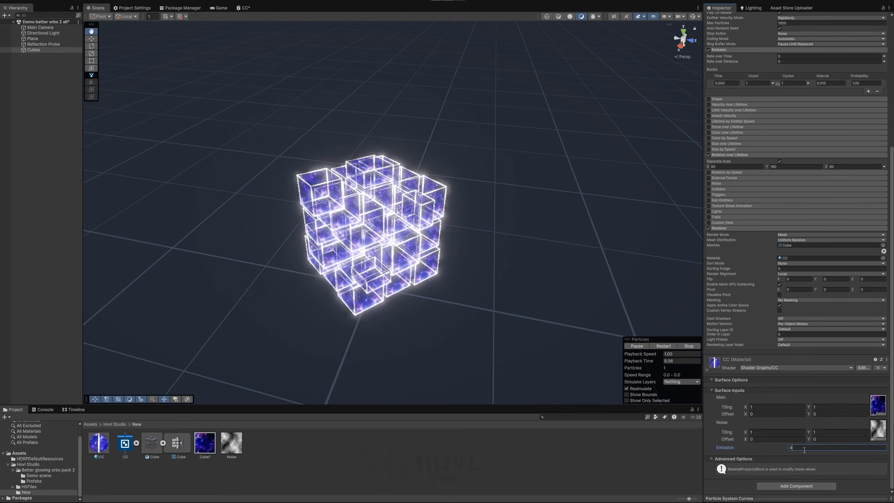
# Set the Cubes particle system's Start Color to light blue with hue 233, saturation 49 and value 100.
pyautogui.scroll(10, 824, 251)
pyautogui.click(813, 158)
pyautogui.moveTo(839, 198); pyautogui.dragTo(845, 183)
pyautogui.click(823, 244)
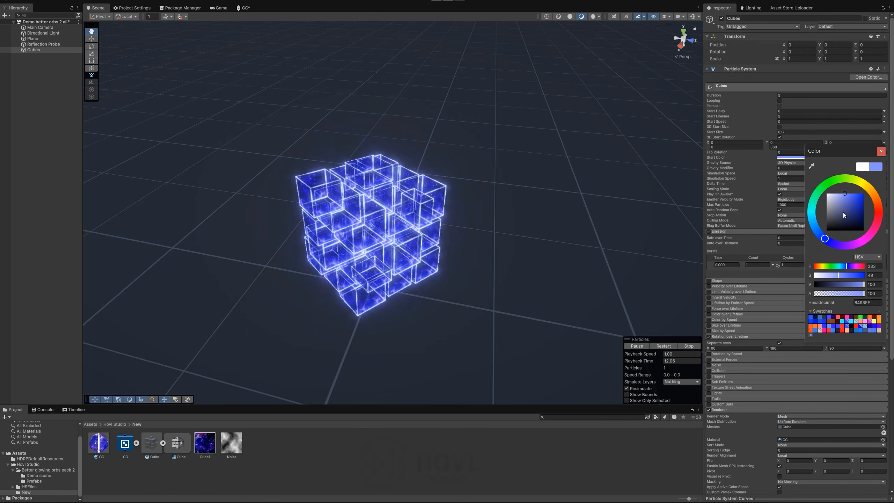
pyautogui.click(15, 140)
# Add a new Particle System as a child of the Cubes object.
pyautogui.click(34, 49)
pyautogui.scroll(-3, 790, 326)
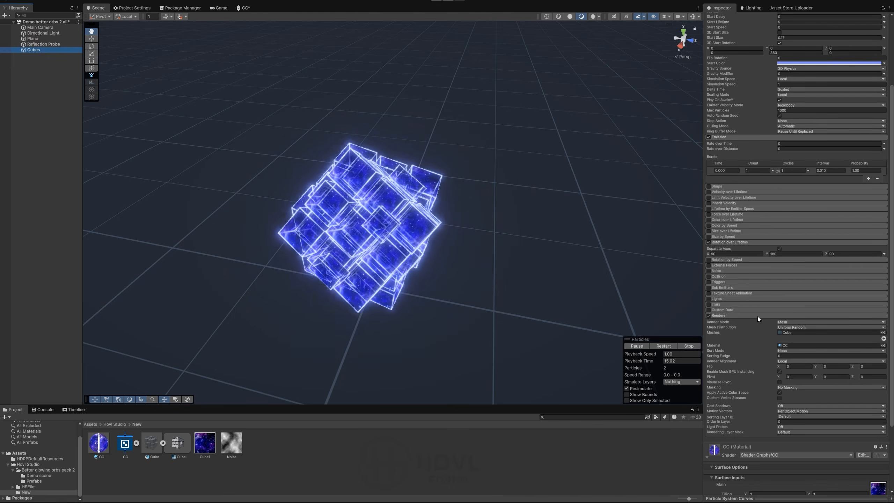
pyautogui.rightClick(39, 50)
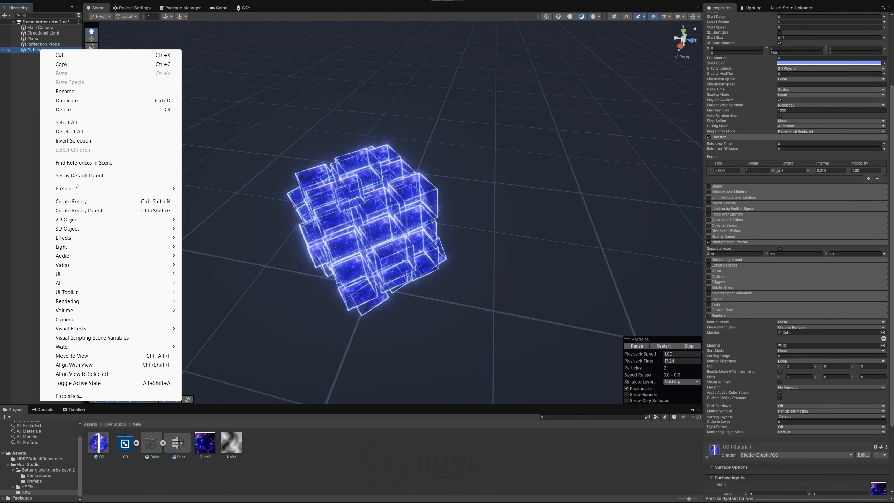
pyautogui.moveTo(70, 238)
pyautogui.click(203, 239)
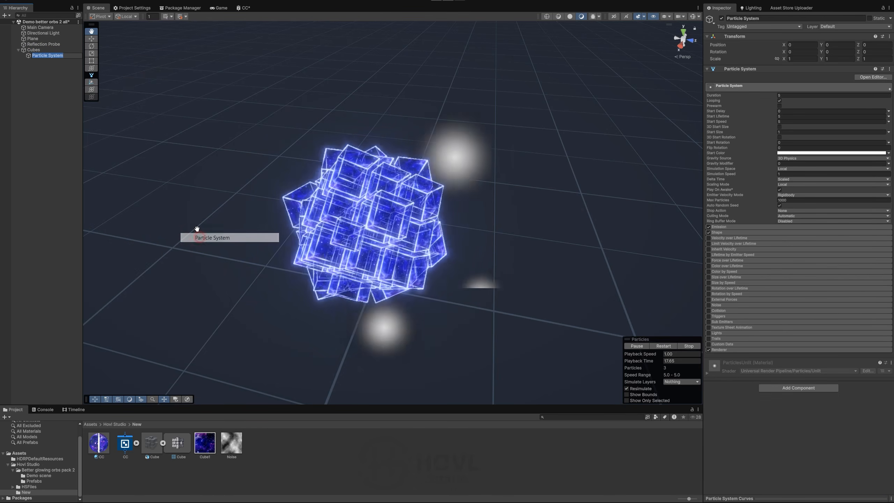
# Set the child particle system's Render Mode to Mesh and assign the CC material to its renderer.
pyautogui.click(731, 349)
pyautogui.scroll(-1, 797, 335)
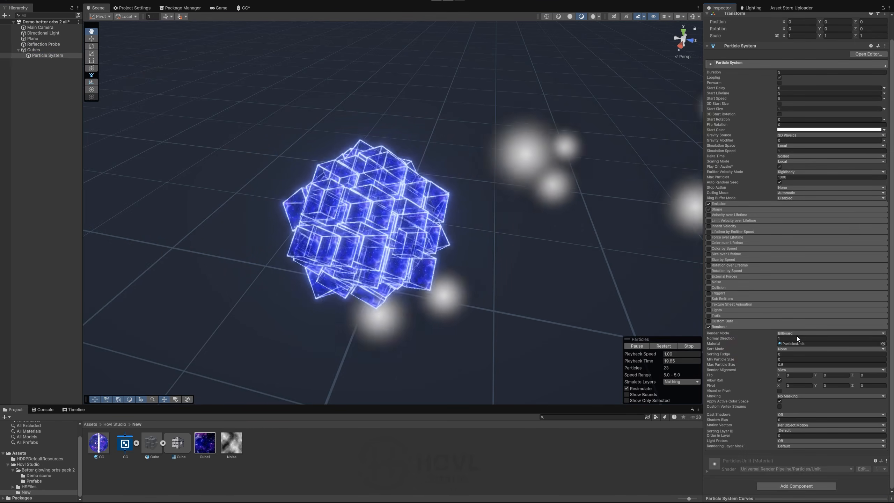
pyautogui.click(795, 333)
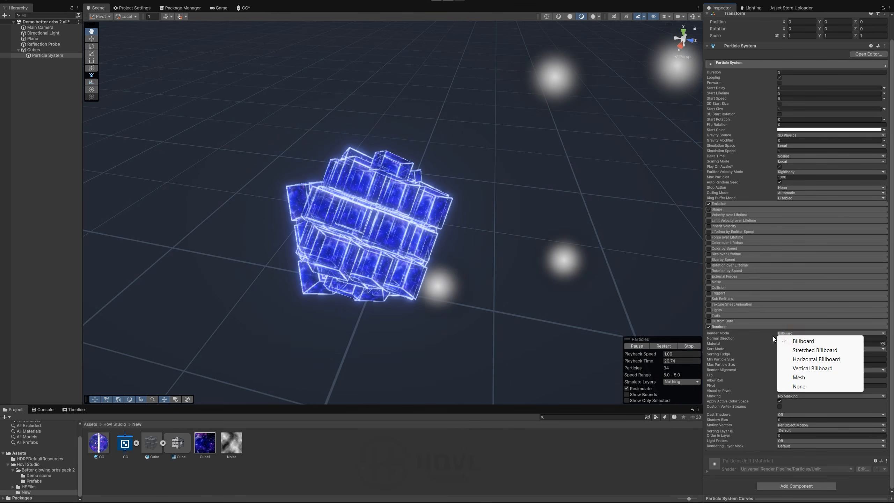
pyautogui.click(798, 377)
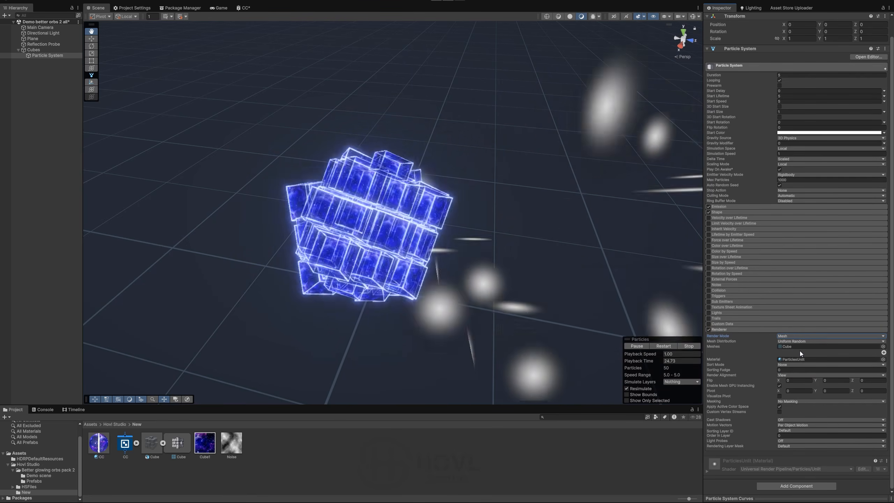
pyautogui.moveTo(99, 444); pyautogui.dragTo(791, 360)
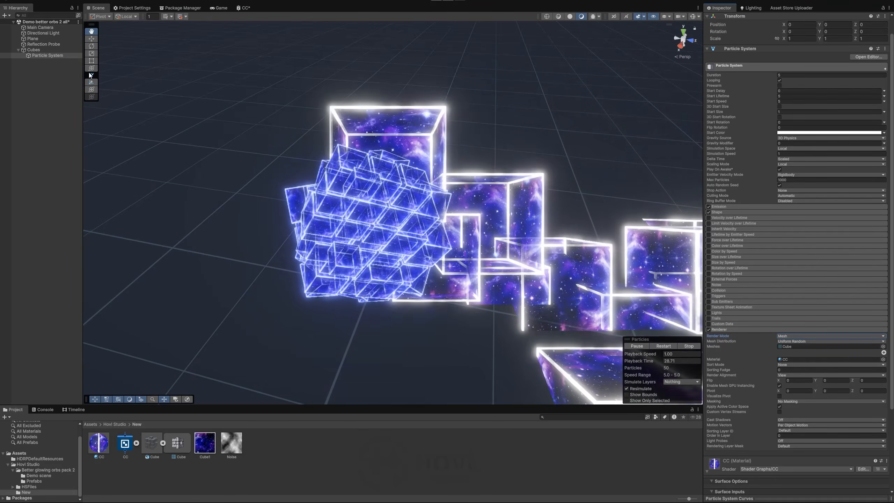
# Copy the Start Color hex code from Cubes into the child particle system's Start Color.
pyautogui.click(35, 51)
pyautogui.click(792, 137)
pyautogui.click(858, 282)
pyautogui.click(48, 56)
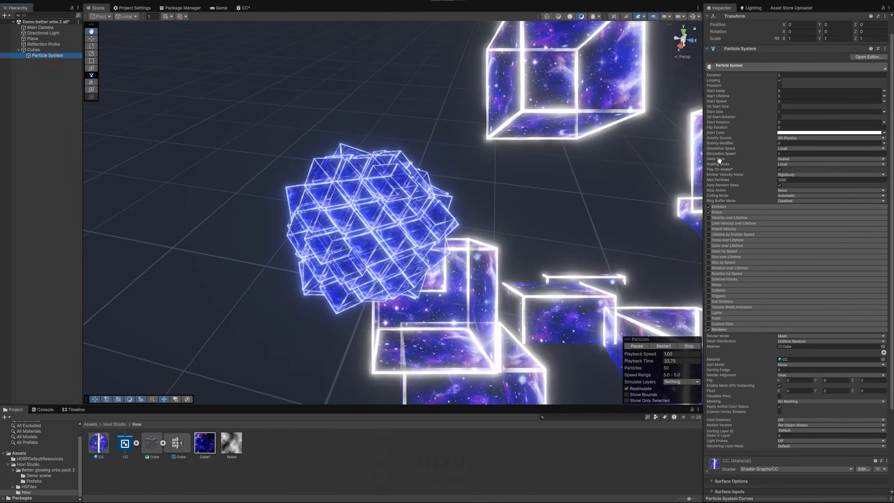
pyautogui.click(809, 134)
pyautogui.click(857, 282)
pyautogui.hotkey('ctrl', 'v')
pyautogui.moveTo(497, 205); pyautogui.dragTo(499, 207, button='right')
# Set the child particle system's emission Shape to Sphere with a radius of 0.0001.
pyautogui.click(719, 213)
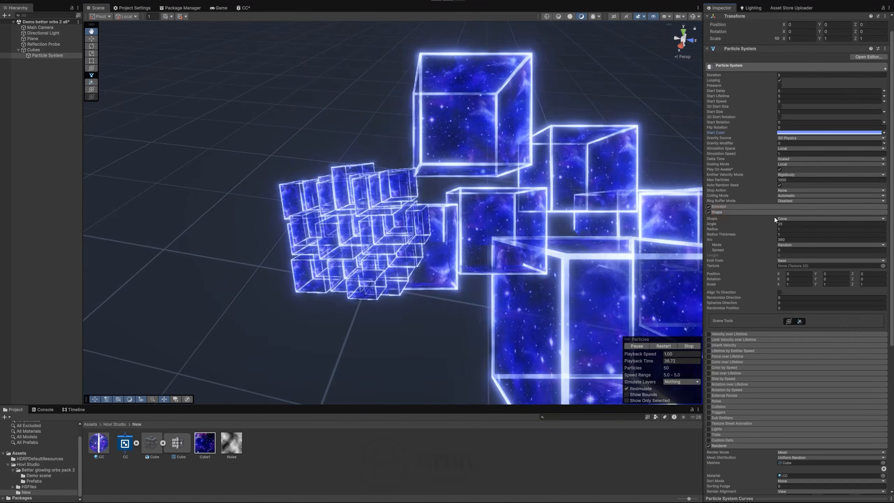
pyautogui.click(781, 219)
pyautogui.click(795, 226)
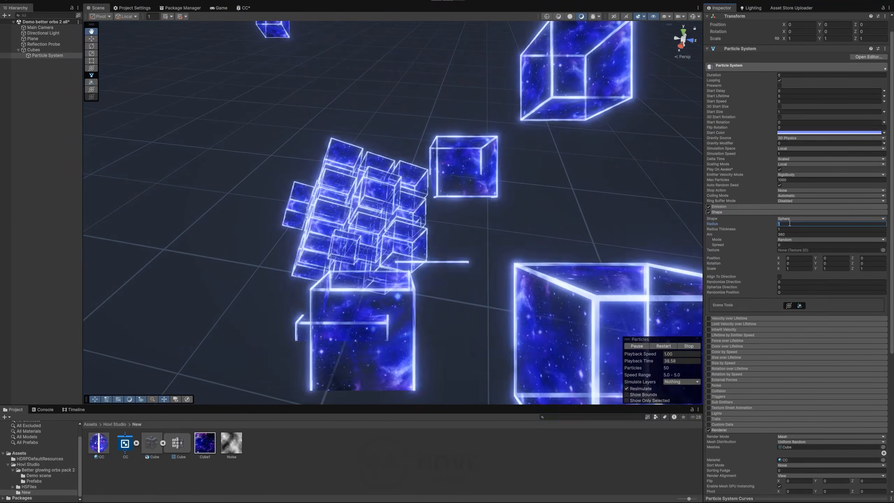
pyautogui.click(790, 223)
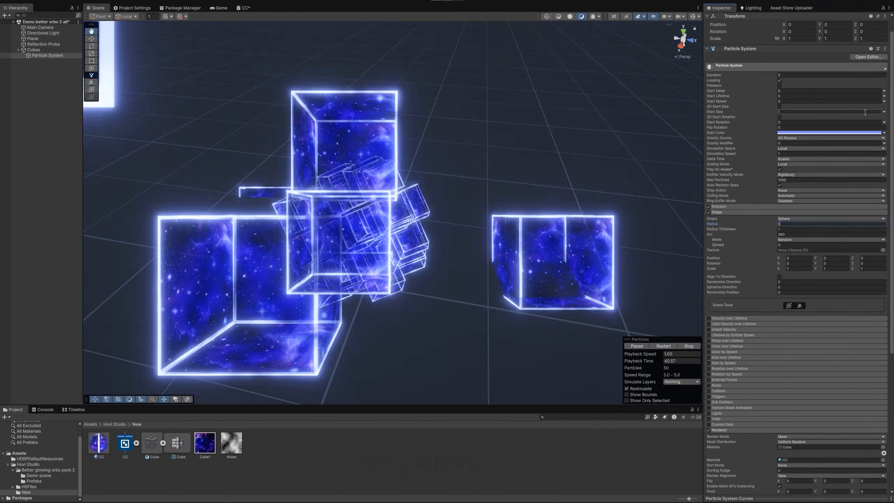
# Make the child particles' Start Size random between two constants, 0.1 and 0.2.
pyautogui.click(836, 113)
pyautogui.write('0.2')
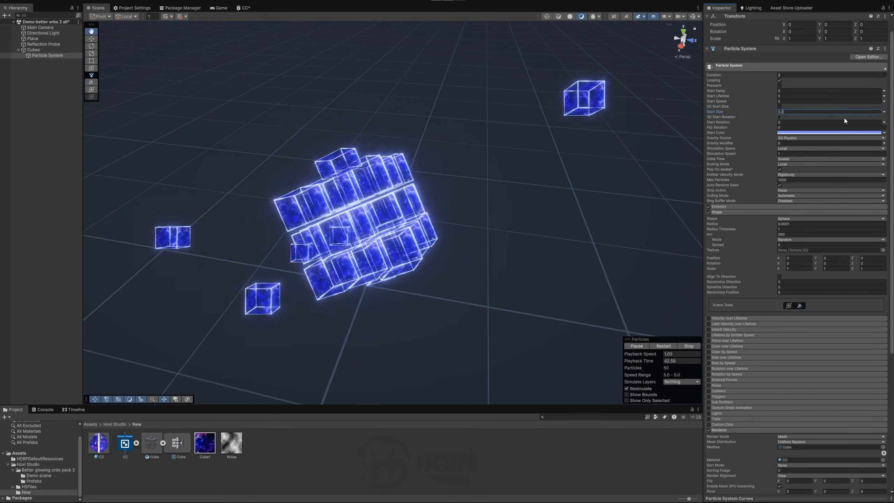
pyautogui.click(884, 111)
pyautogui.click(820, 138)
pyautogui.click(788, 111)
pyautogui.write('0.1')
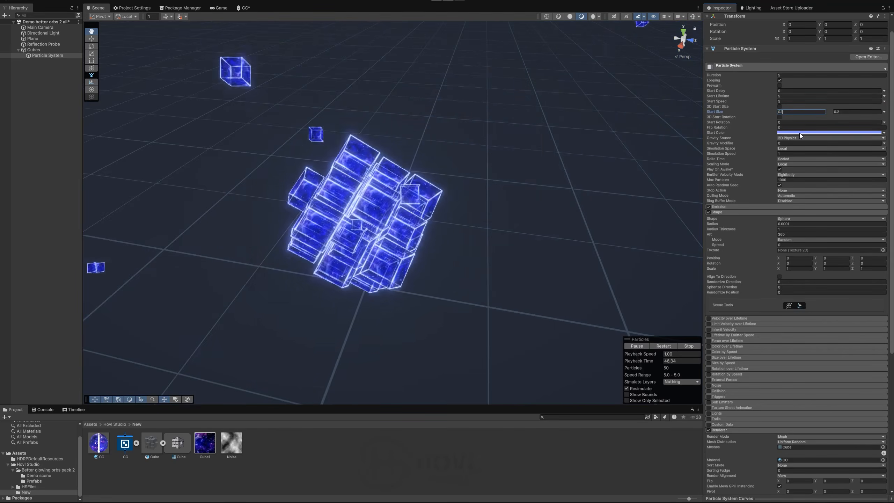
# Set the child system's emission Rate over Time to 30, restart playback, and set its Start Lifetime to 1.
pyautogui.click(727, 206)
pyautogui.click(790, 212)
pyautogui.write('30')
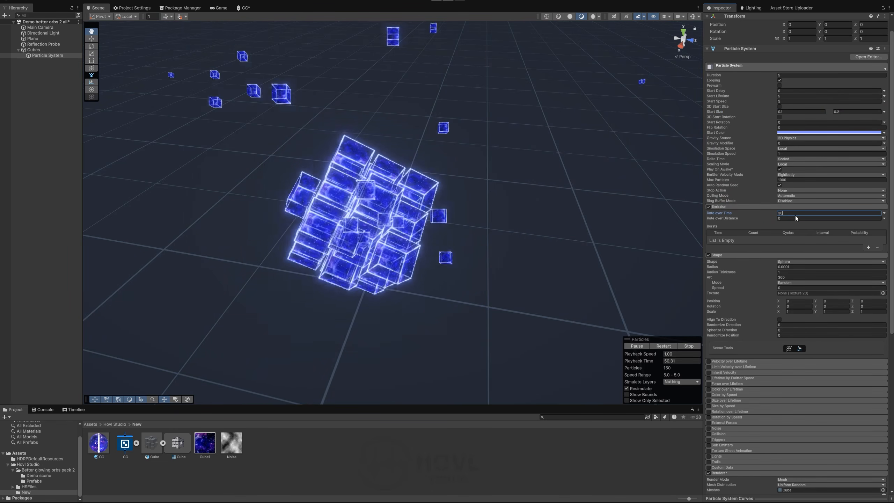
pyautogui.click(664, 346)
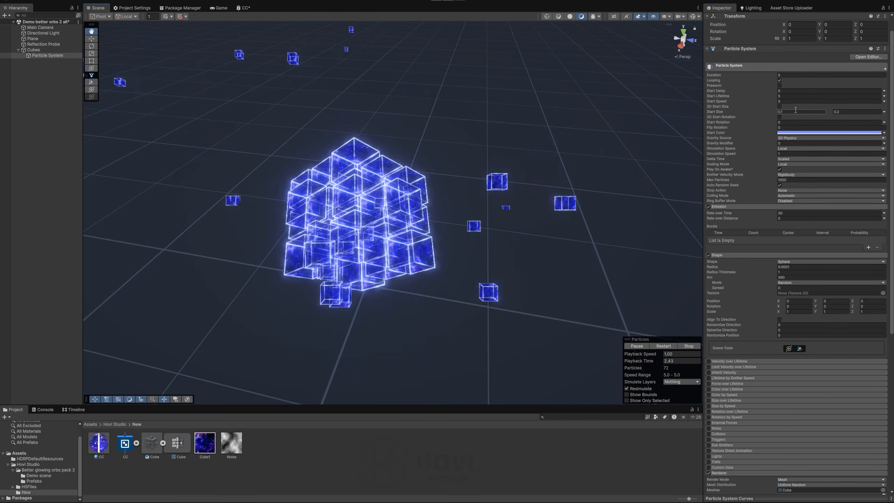
pyautogui.click(789, 97)
pyautogui.write('1')
# Enable Limit Velocity over Lifetime on the child particle system with Speed 0 and Dampen 0.2.
pyautogui.scroll(-3, 778, 287)
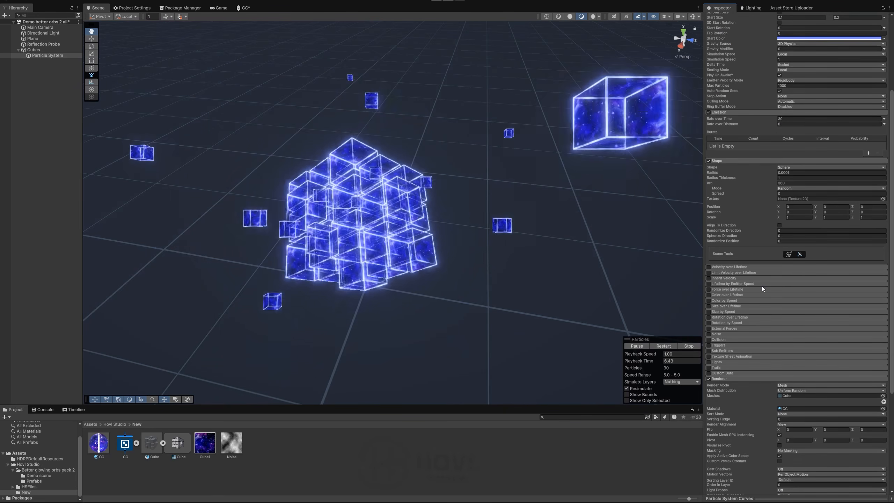
pyautogui.click(709, 273)
pyautogui.click(716, 273)
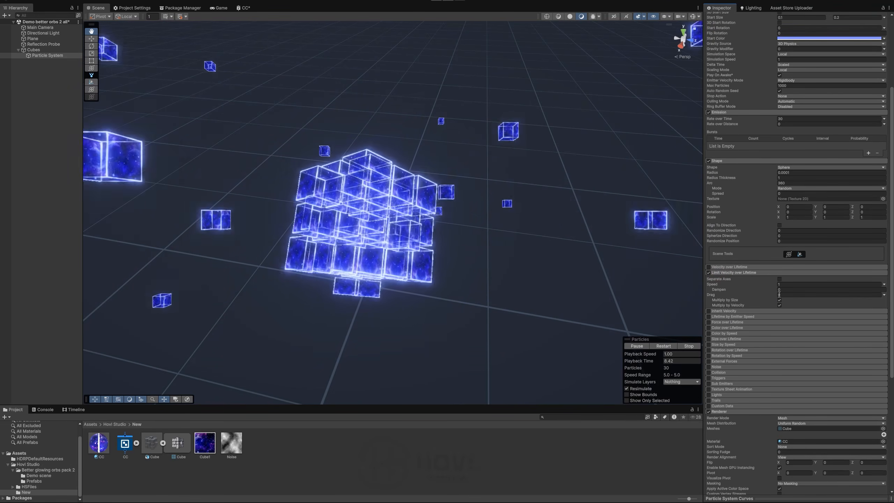
pyautogui.click(784, 285)
pyautogui.write('0')
pyautogui.click(786, 289)
pyautogui.write('0.1')
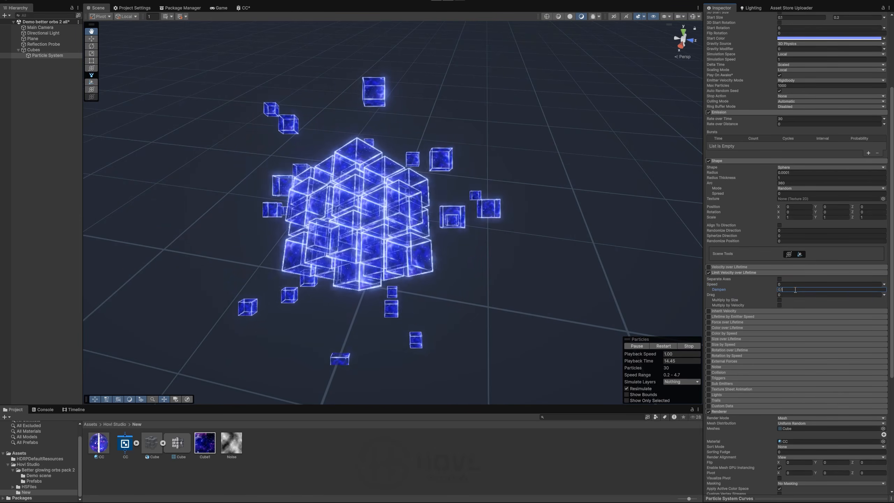
pyautogui.press('BackSpace')
pyautogui.write('2')
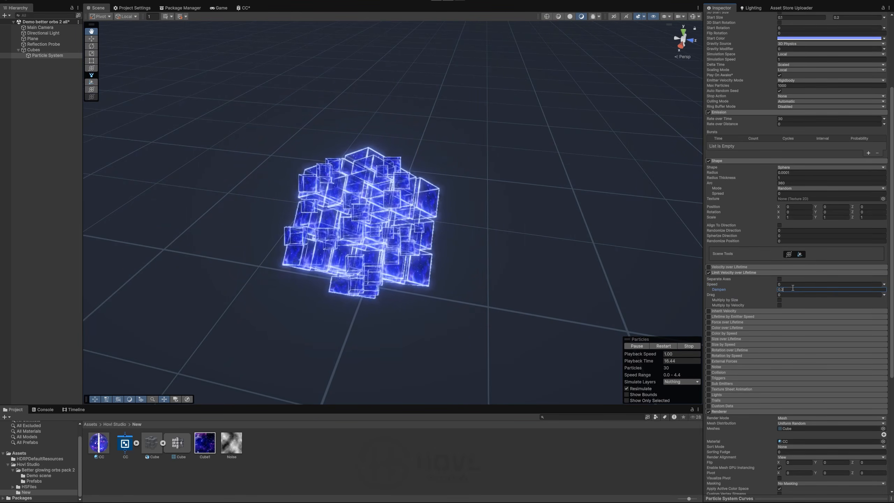
# Make the child particles' Start Speed random between two constants, 7 and 15.
pyautogui.scroll(3, 800, 152)
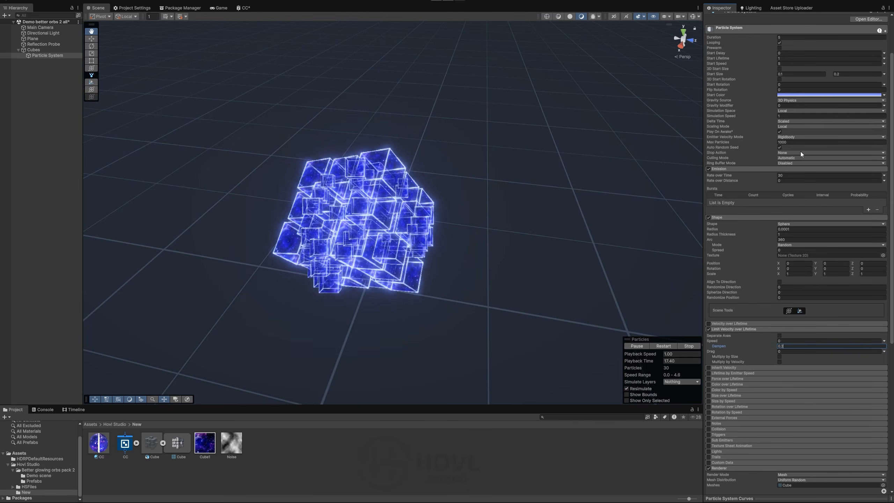
pyautogui.click(884, 64)
pyautogui.click(809, 89)
pyautogui.click(804, 63)
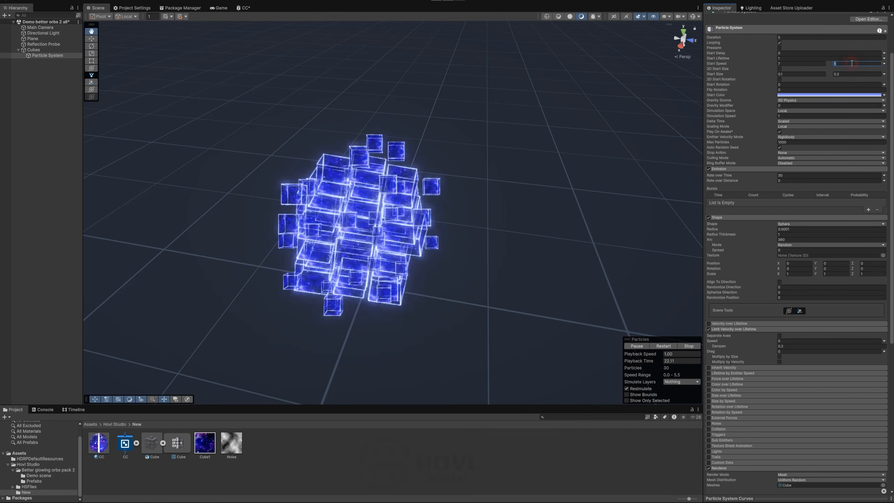
# Enable Size over Lifetime on the child particle system with the curve preset that eases down from 1 to 0.
pyautogui.scroll(-5, 716, 288)
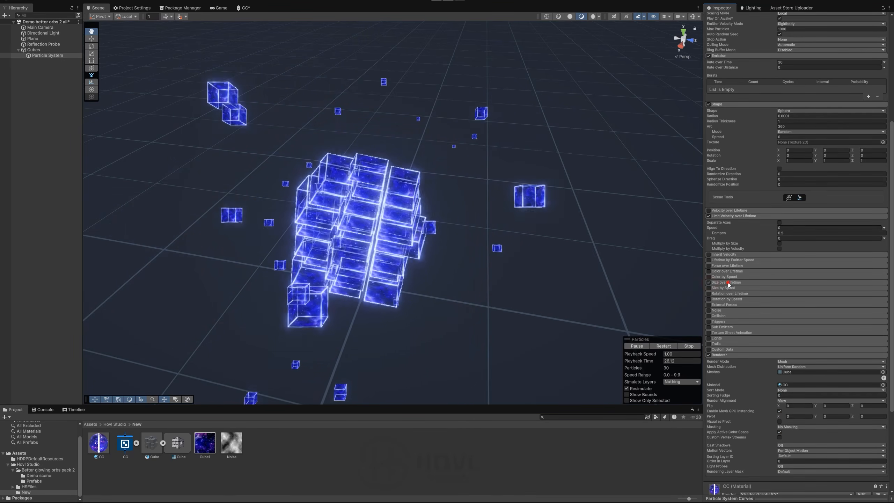
pyautogui.click(709, 282)
pyautogui.click(726, 283)
pyautogui.click(804, 295)
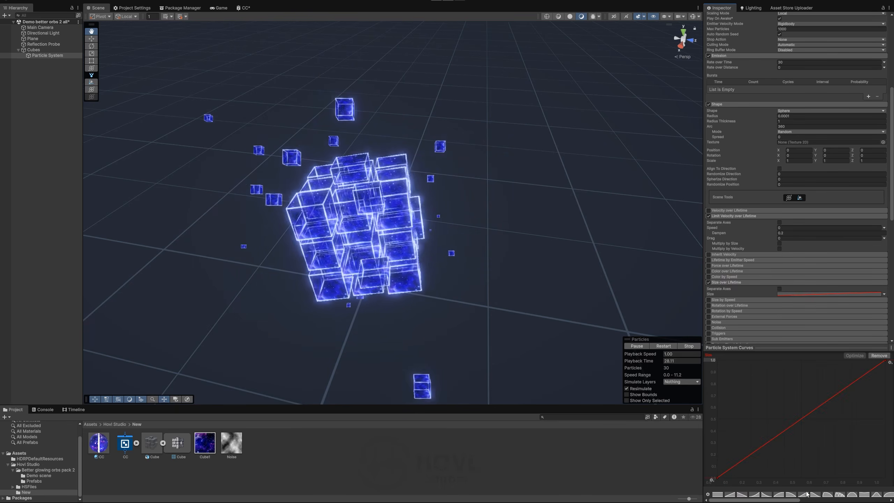
pyautogui.click(793, 495)
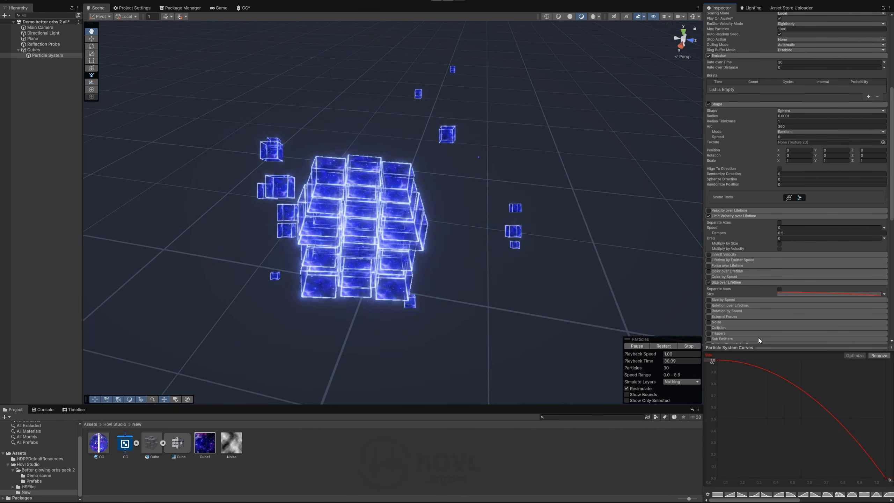
pyautogui.click(761, 349)
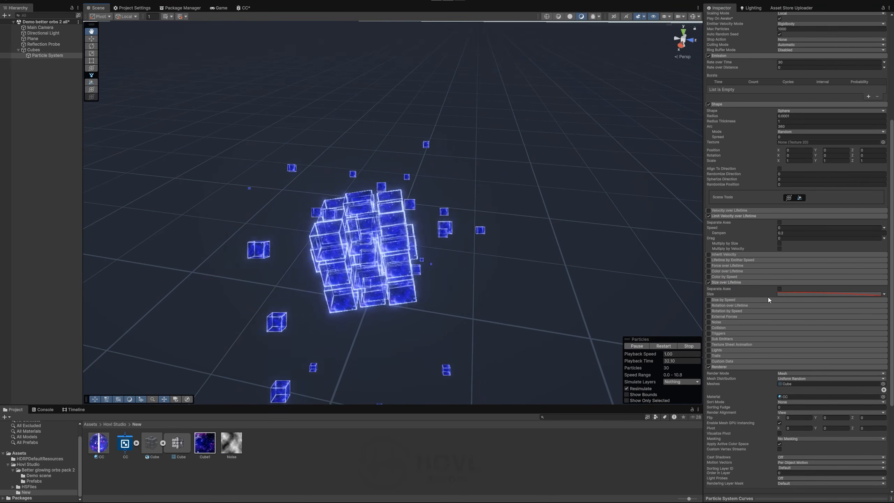
# Set the CC material's Emission to 8.
pyautogui.scroll(-5, 792, 317)
pyautogui.click(805, 447)
pyautogui.write('8')
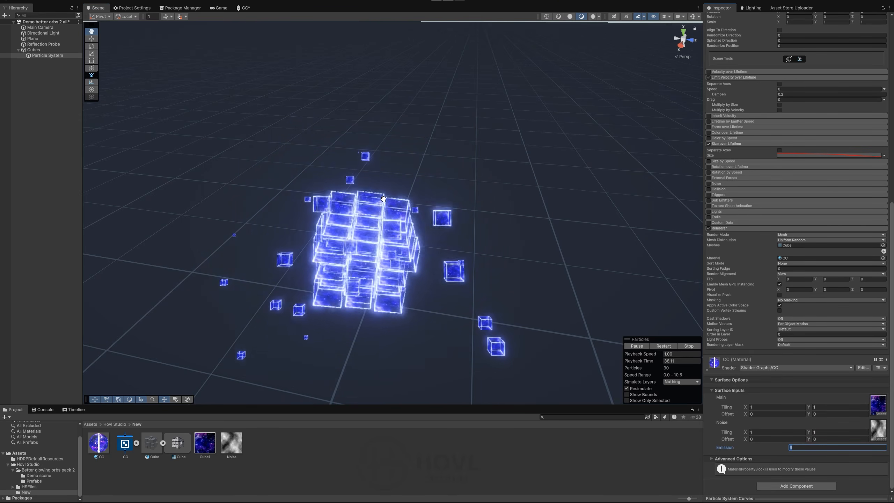
# Select the child particle system and view the combined cube effect from a lower, more distant angle.
pyautogui.click(38, 55)
pyautogui.keyDown('alt'); pyautogui.moveTo(343, 191); pyautogui.dragTo(352, 183); pyautogui.keyUp('alt')
pyautogui.scroll(-3, 351, 183)
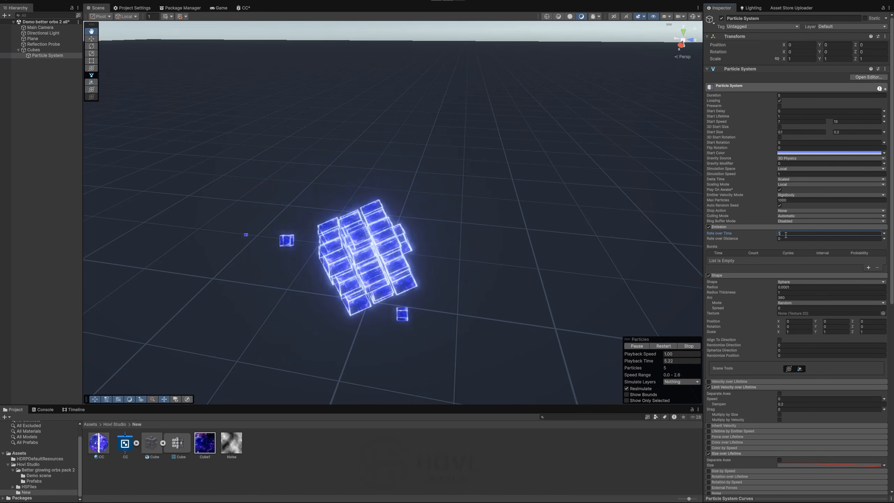
pyautogui.keyDown('alt'); pyautogui.moveTo(458, 223); pyautogui.dragTo(421, 218); pyautogui.keyUp('alt')
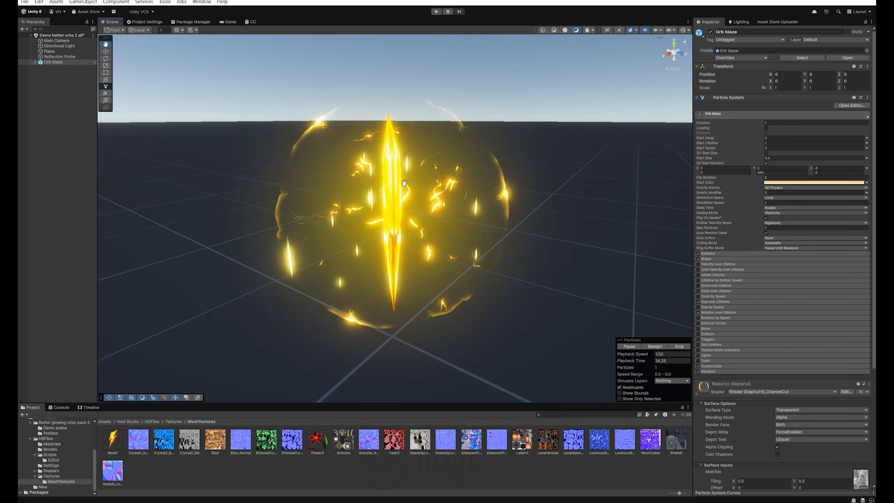
# Examine the Orb blaze effect up close in shaded wireframe and expand its Renderer module down to the mesh and material settings.
pyautogui.keyDown('alt'); pyautogui.moveTo(361, 166); pyautogui.dragTo(386, 174); pyautogui.keyUp('alt')
pyautogui.click(554, 31)
pyautogui.scroll(4, 418, 165)
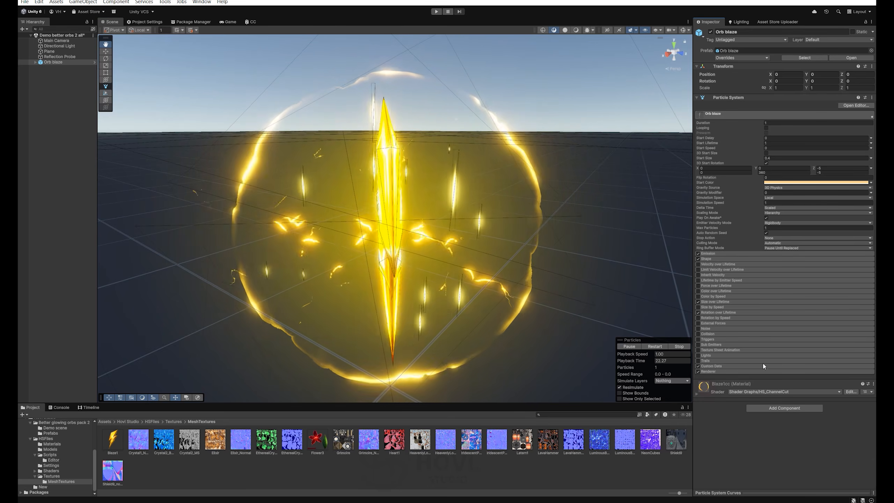
pyautogui.click(755, 371)
pyautogui.scroll(-2, 755, 376)
pyautogui.scroll(-10, 755, 376)
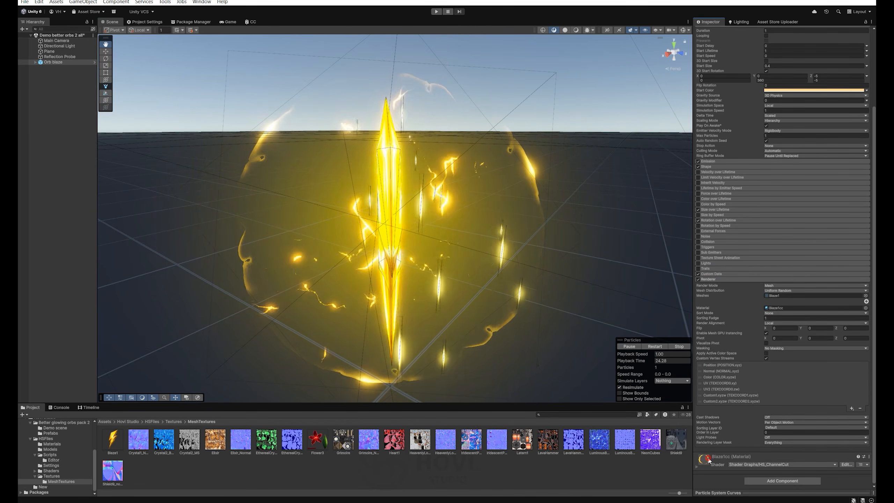
# Preview the Blaze1 texture image at full size and stop the Orb blaze particle playback.
pyautogui.doubleClick(865, 409)
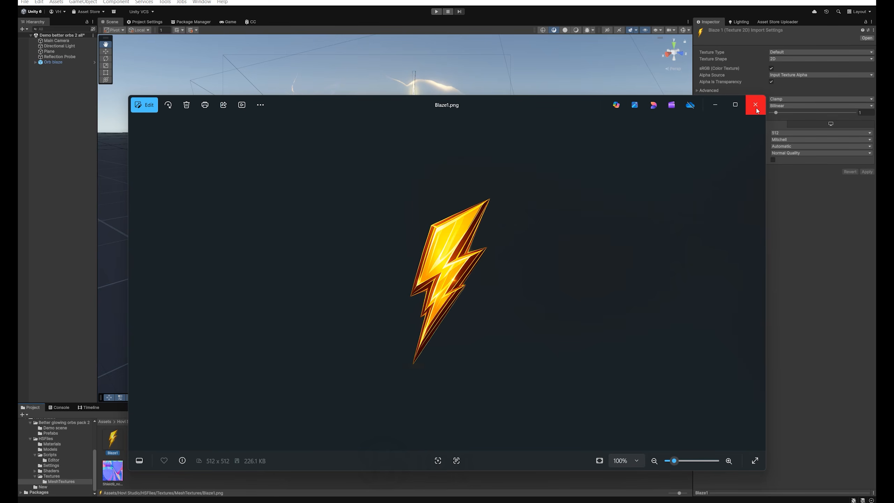
pyautogui.click(757, 111)
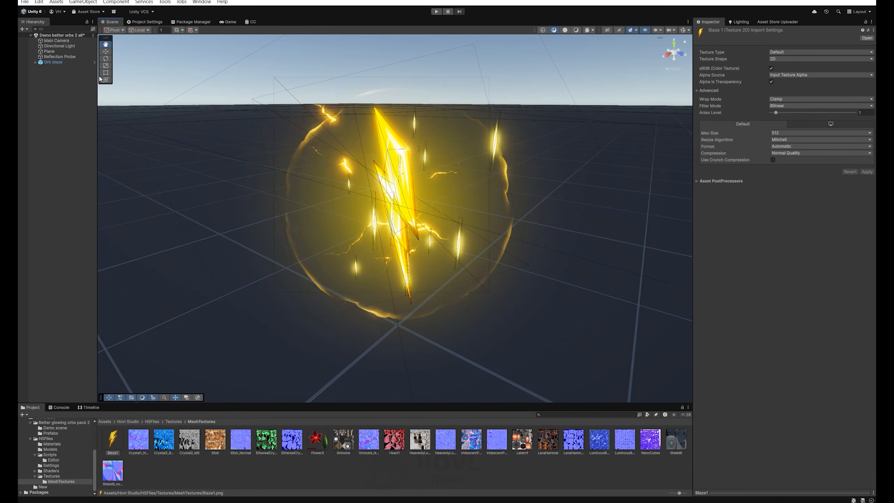
pyautogui.click(52, 62)
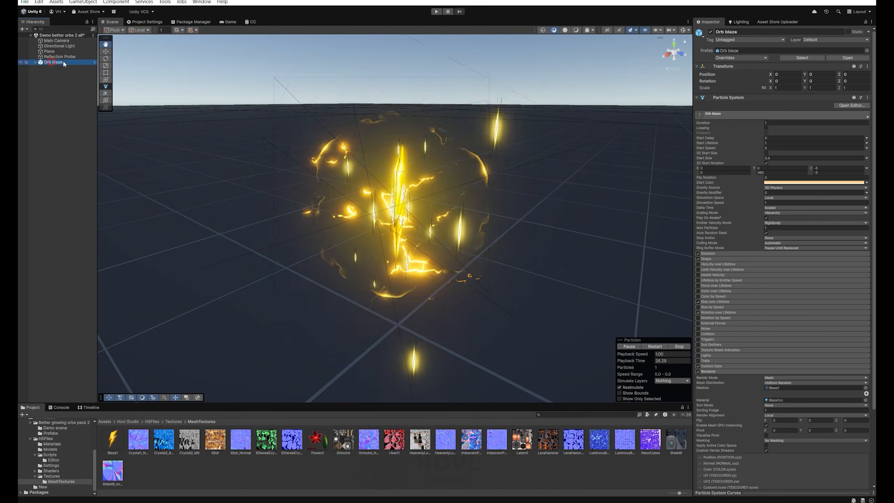
pyautogui.click(402, 201)
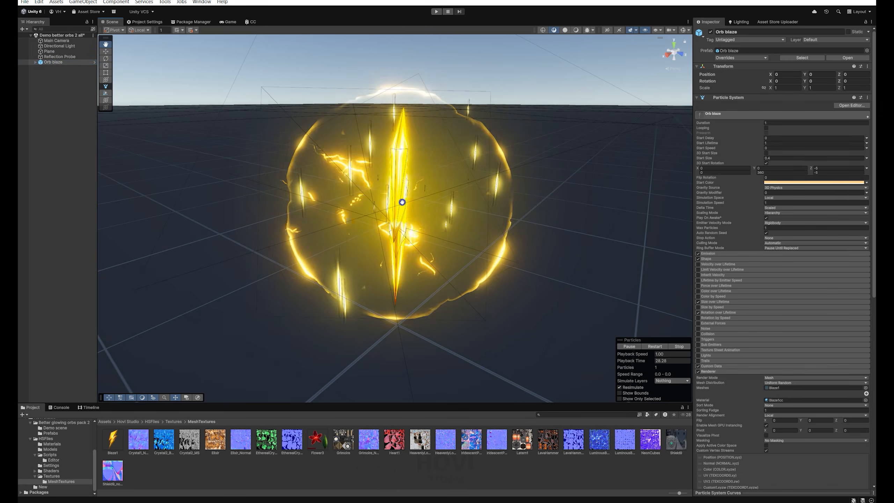
pyautogui.moveTo(402, 202); pyautogui.dragTo(405, 193, button='right')
pyautogui.scroll(-3, 404, 192)
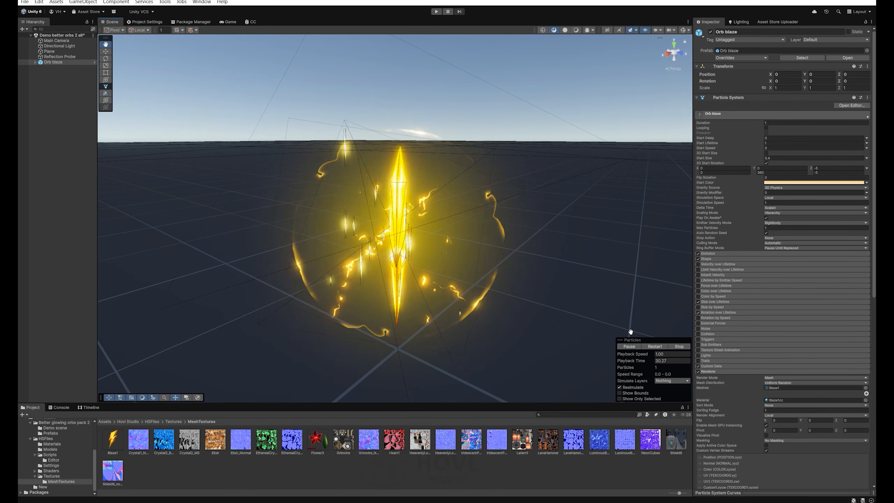
pyautogui.click(678, 346)
# Switch to Blender and add the Blaze1.png lightning bolt as a reference image.
pyautogui.moveTo(549, 502)
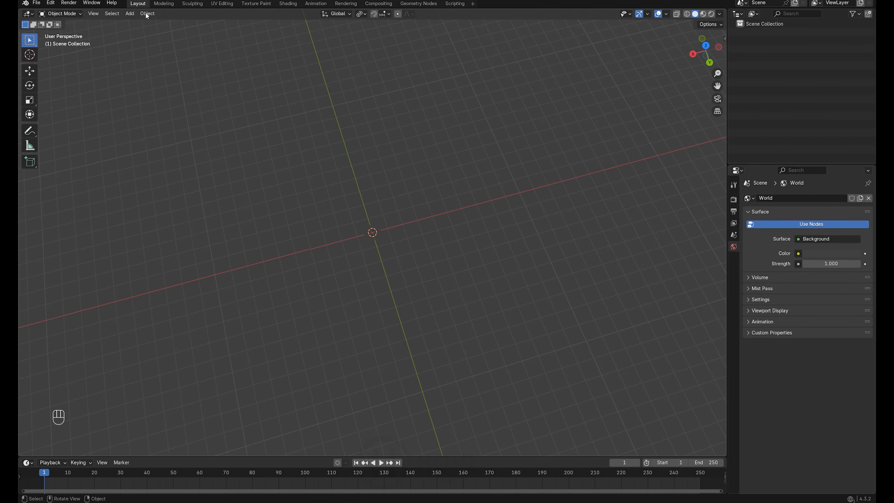
pyautogui.click(130, 14)
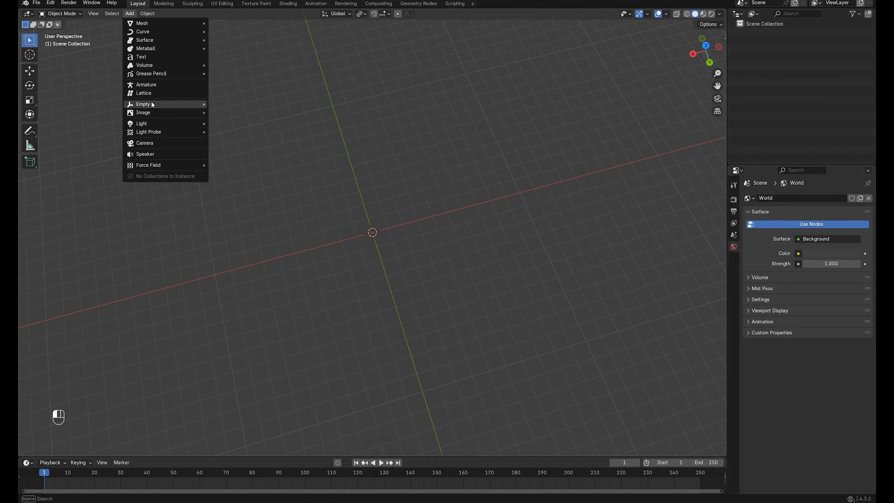
pyautogui.moveTo(151, 111)
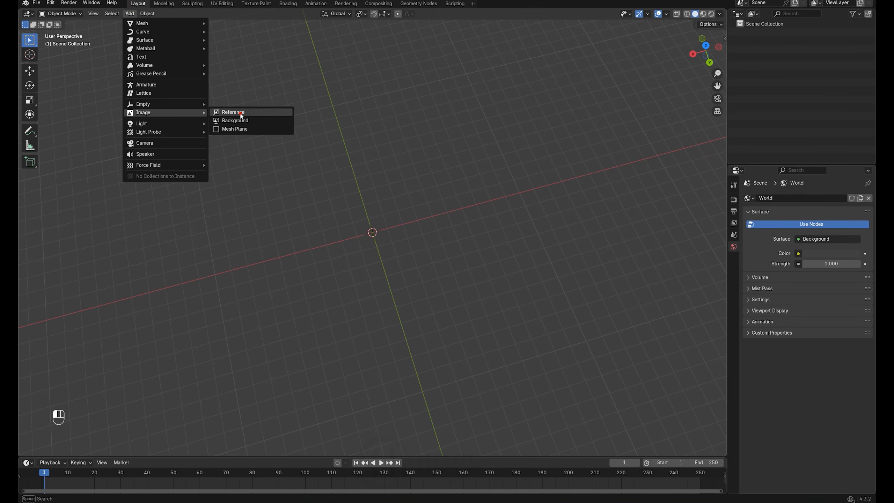
pyautogui.click(241, 113)
pyautogui.click(271, 207)
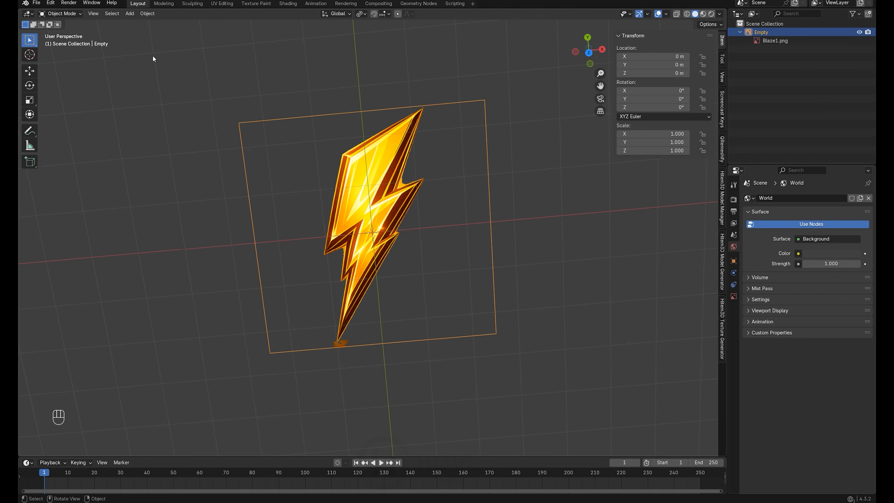
# Add a plane and move its geometry over the bolt's upper part, to about X 0.26 m, Y 1.43 m.
pyautogui.click(130, 14)
pyautogui.moveTo(141, 25)
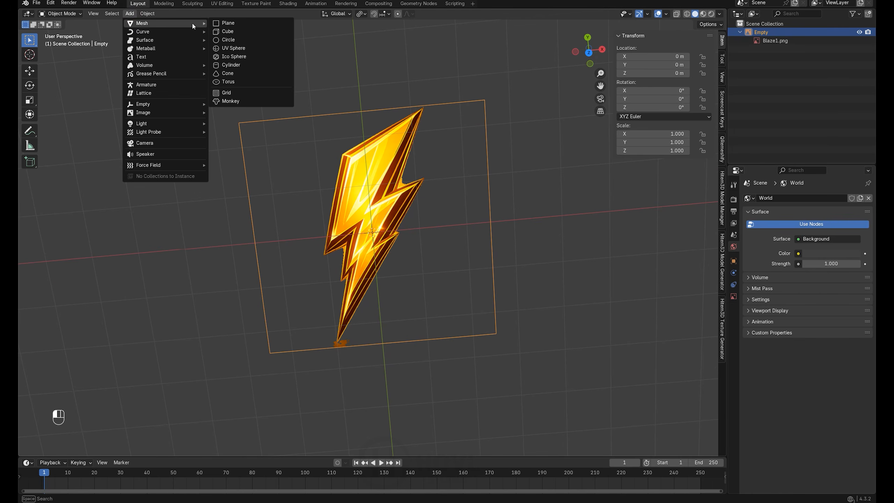
pyautogui.click(231, 23)
pyautogui.moveTo(243, 45); pyautogui.dragTo(382, 197, button='middle')
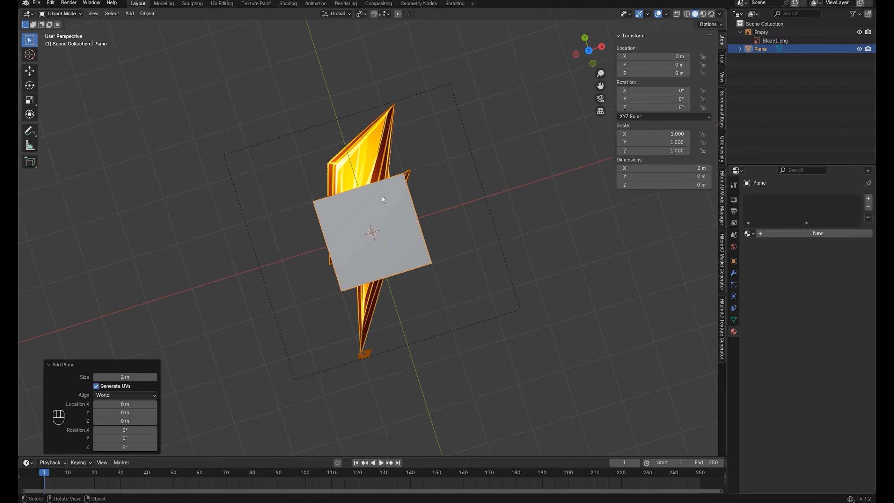
pyautogui.press('Tab')
pyautogui.moveTo(365, 206); pyautogui.dragTo(400, 156)
pyautogui.click(383, 150)
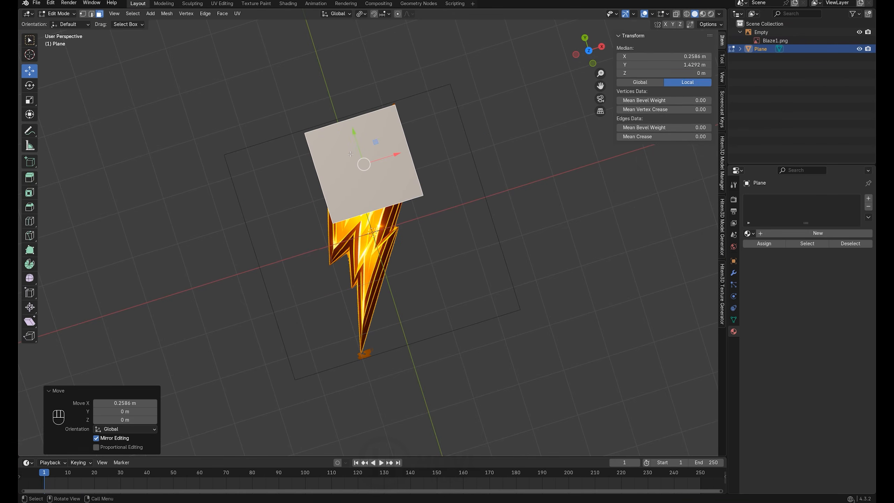
# Move the plane's corner vertices individually to match the outline of the bolt's upper segment.
pyautogui.click(304, 134)
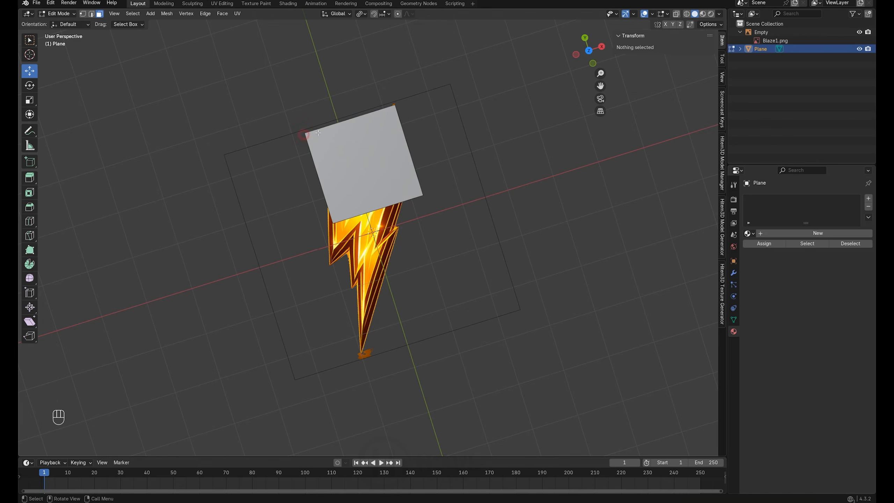
pyautogui.click(307, 134)
pyautogui.moveTo(297, 104); pyautogui.dragTo(351, 172)
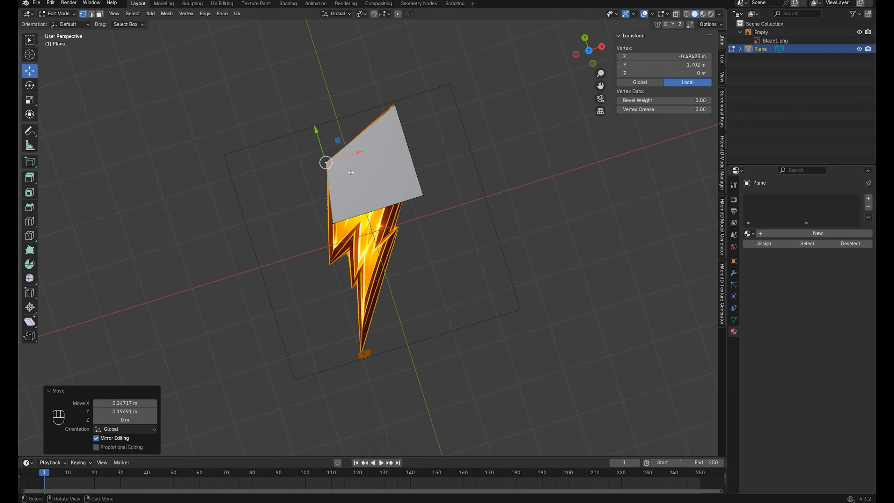
pyautogui.moveTo(338, 140); pyautogui.dragTo(341, 244)
pyautogui.click(422, 195)
pyautogui.moveTo(437, 174); pyautogui.dragTo(401, 159)
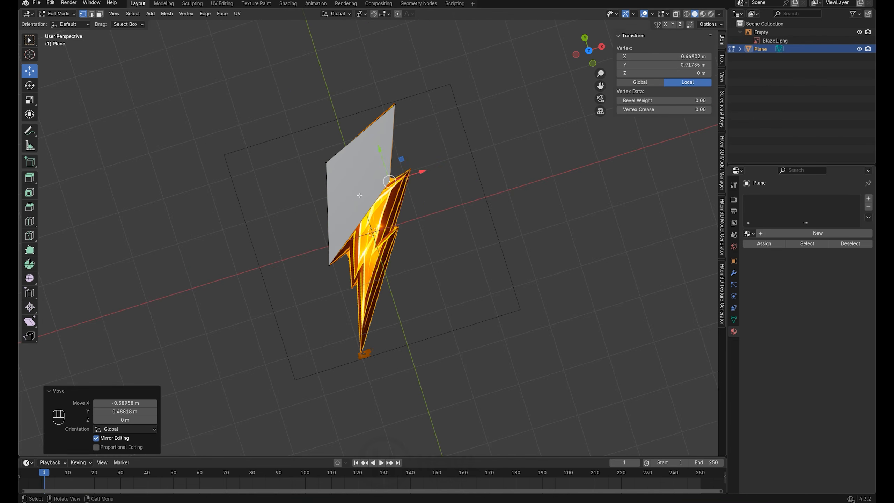
# Add two crossing single loop cuts through the middle of the bolt's face without sliding them.
pyautogui.hotkey('ctrl', 'r')
pyautogui.click(362, 204)
pyautogui.rightClick(362, 203)
pyautogui.moveTo(362, 202); pyautogui.dragTo(441, 140, button='middle')
pyautogui.hotkey('ctrl', 'r')
pyautogui.click(370, 187)
pyautogui.rightClick(370, 186)
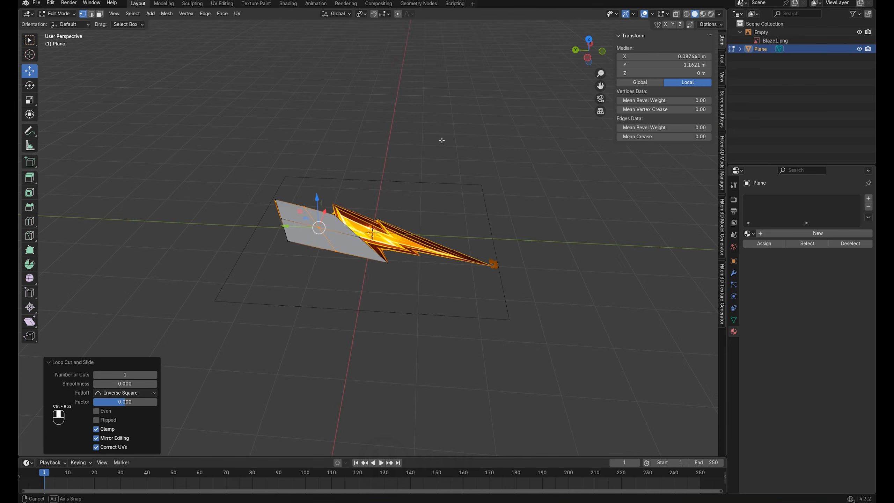
# Undo the trial raise of the center loop and instead raise only the center vertex by about 0.51 m along Z.
pyautogui.moveTo(317, 202); pyautogui.dragTo(316, 192)
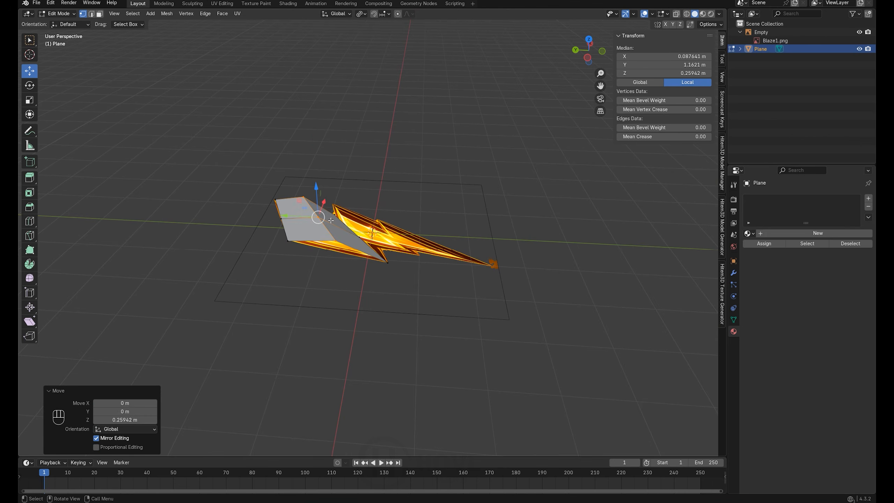
pyautogui.hotkey('ctrl', 'z')
pyautogui.click(319, 228)
pyautogui.moveTo(320, 228); pyautogui.dragTo(331, 206, button='middle')
pyautogui.moveTo(316, 200); pyautogui.dragTo(329, 188)
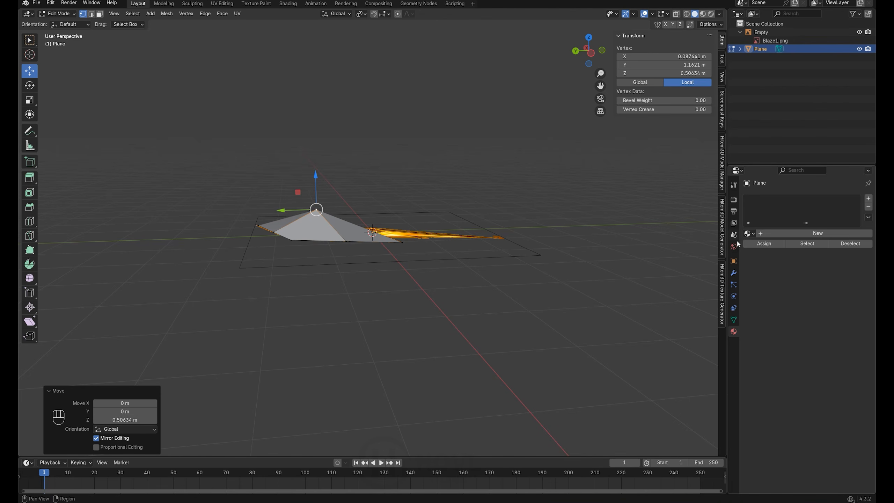
# Add a Mirror modifier to the plane and set its axis to Z only.
pyautogui.click(734, 272)
pyautogui.click(770, 198)
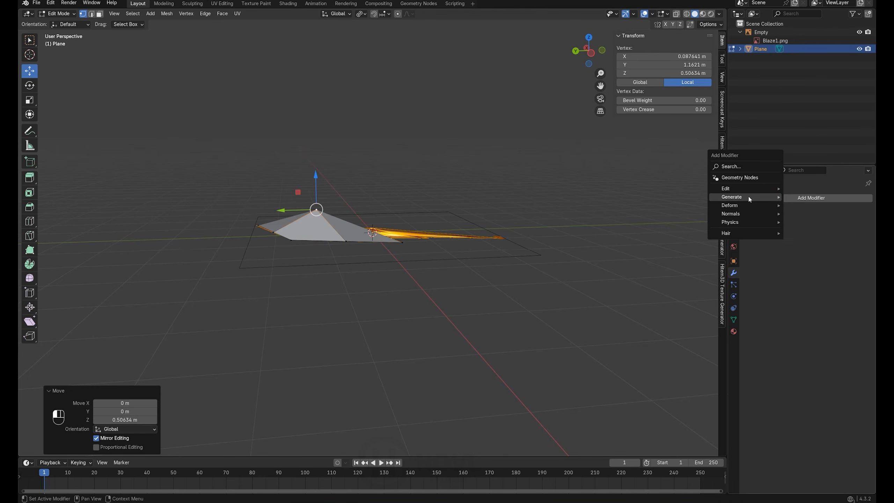
pyautogui.moveTo(741, 199)
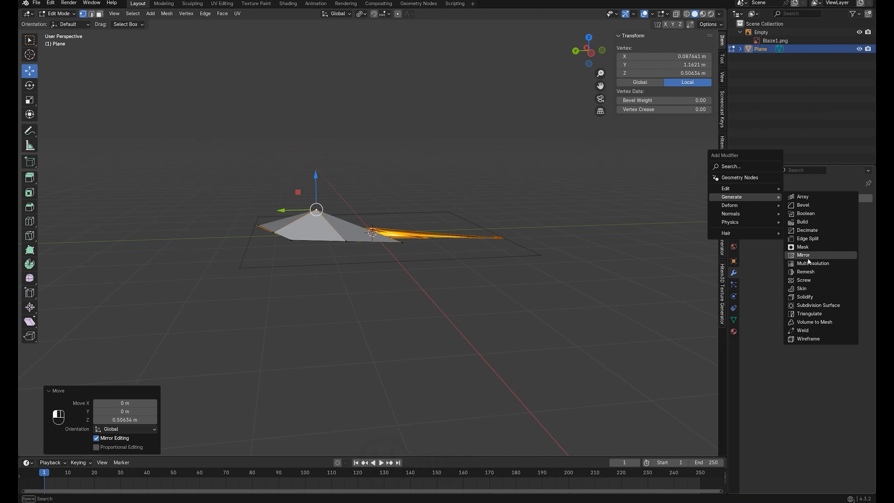
pyautogui.click(807, 255)
pyautogui.click(812, 226)
pyautogui.click(833, 225)
pyautogui.click(834, 225)
pyautogui.click(846, 225)
pyautogui.moveTo(518, 230); pyautogui.dragTo(379, 250, button='middle')
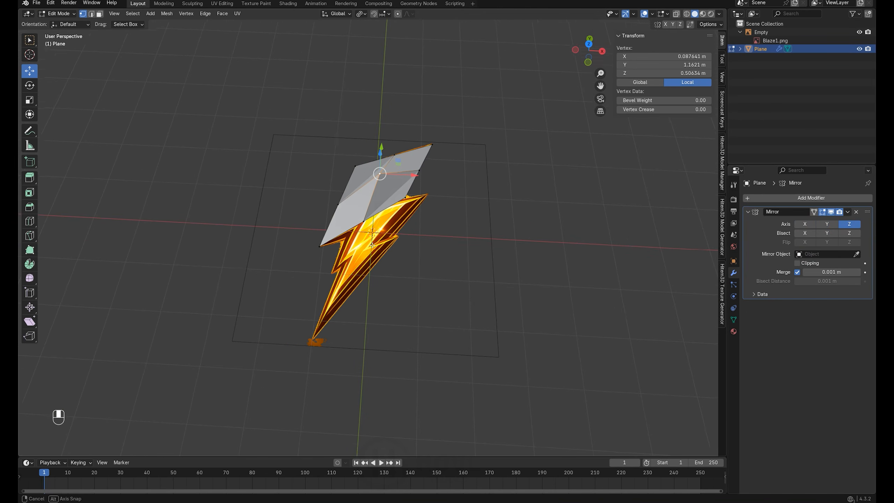
# Switch to the UV Editing workspace and show the bolt mesh in top orthographic view.
pyautogui.press('KP_1')
pyautogui.press('KP_7')
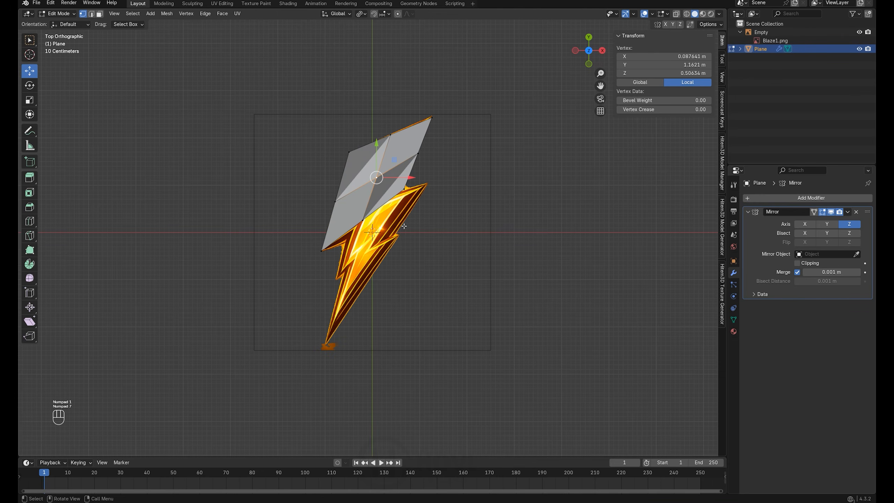
pyautogui.click(223, 4)
pyautogui.press('KP_7')
pyautogui.scroll(5, 575, 246)
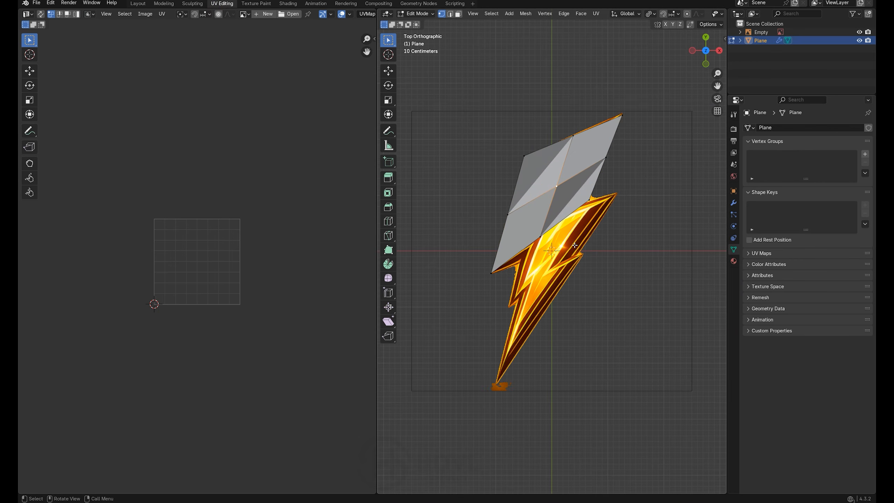
# Select the entire bolt mesh and unwrap it with Project from View from the top.
pyautogui.press('u')
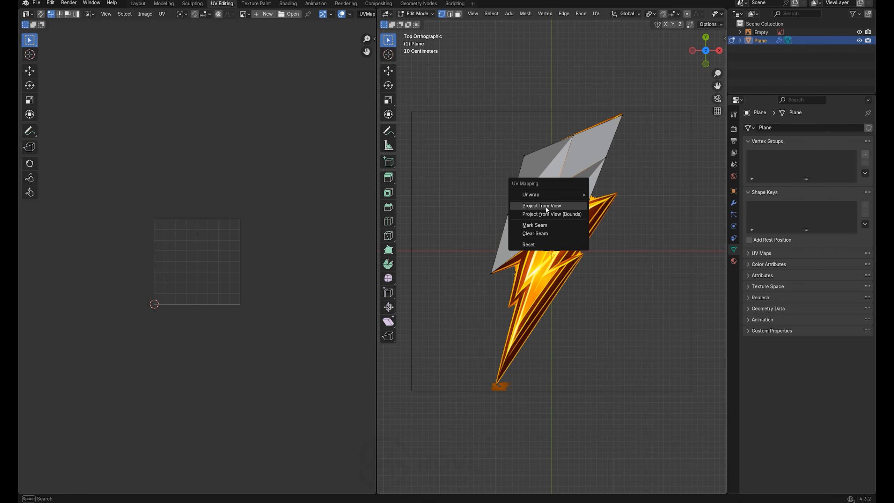
pyautogui.click(548, 207)
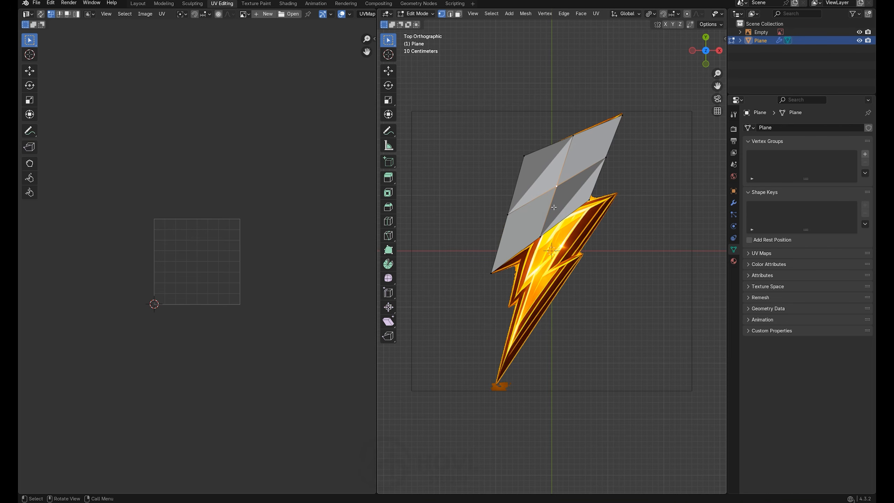
pyautogui.scroll(1, 552, 214)
pyautogui.press('a')
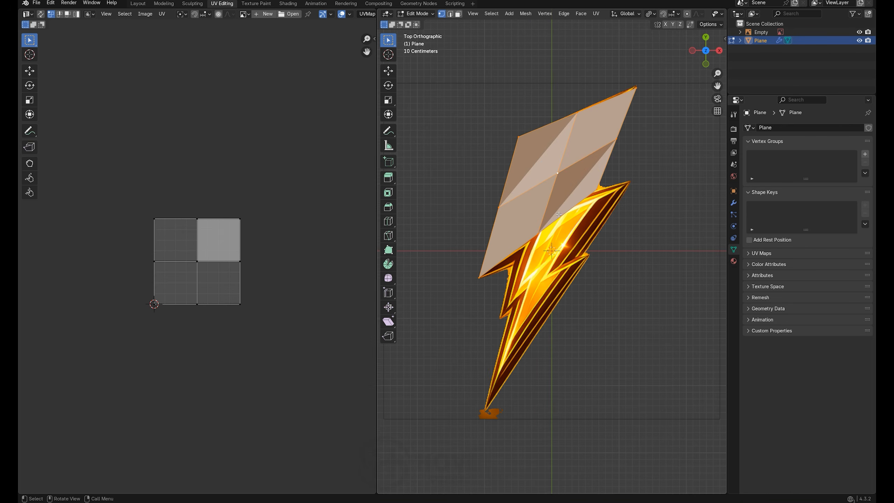
pyautogui.press('u')
pyautogui.click(531, 213)
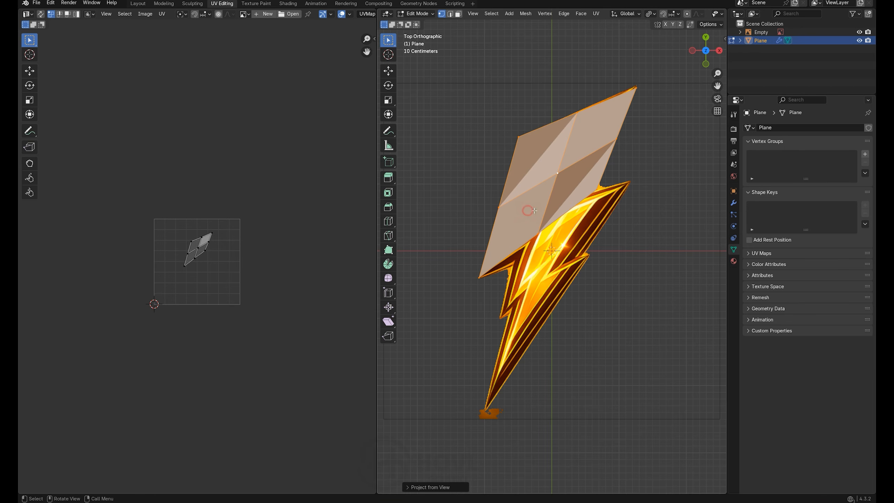
pyautogui.scroll(-3, 529, 222)
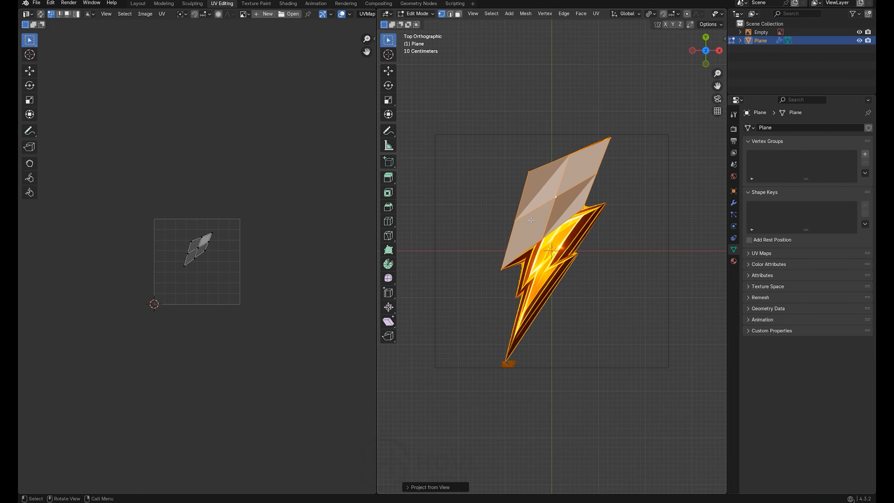
pyautogui.moveTo(538, 215); pyautogui.dragTo(566, 265, button='middle')
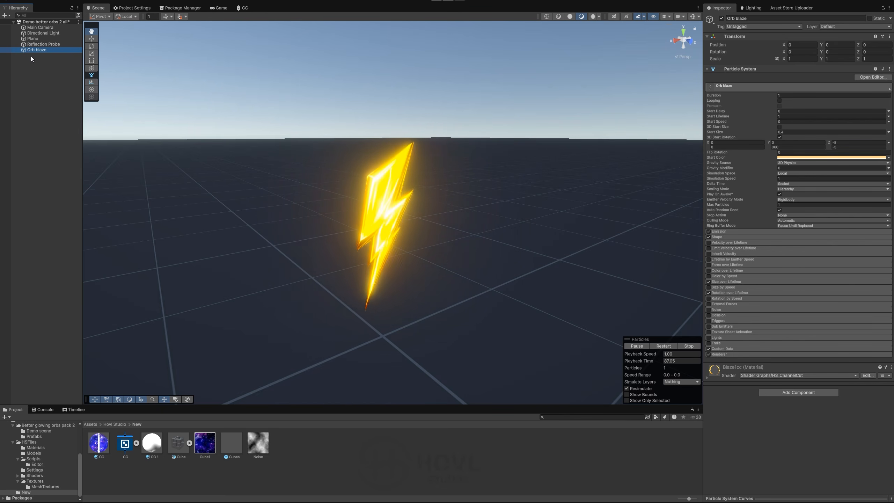
# Switch to Unity and create a child Particle System under Orb blaze.
pyautogui.rightClick(40, 50)
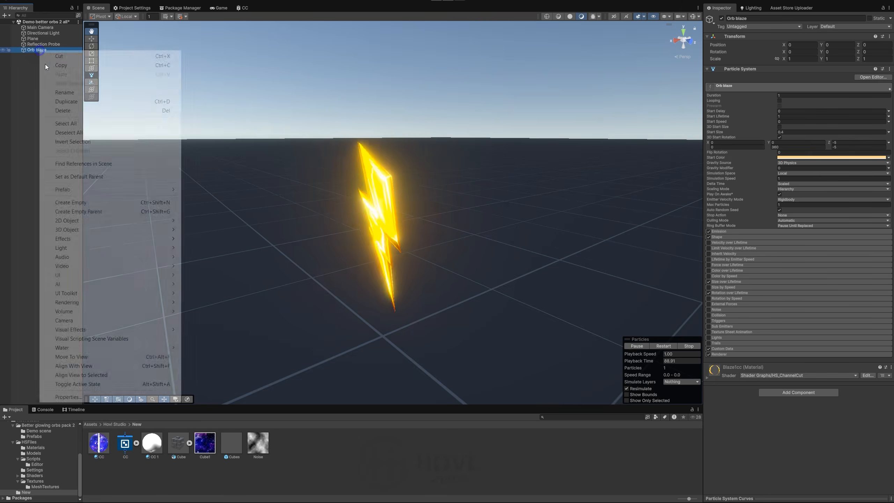
pyautogui.moveTo(69, 238)
pyautogui.click(204, 239)
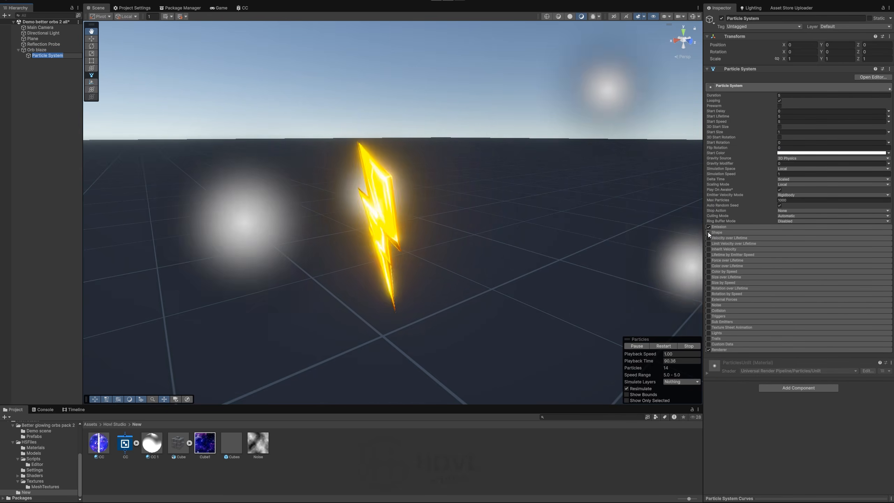
# Set the child system's Rate over Time to 0, add a burst with Count 1, and set Start Speed to 0.
pyautogui.click(719, 226)
pyautogui.click(793, 238)
pyautogui.click(795, 234)
pyautogui.write('0')
pyautogui.click(870, 267)
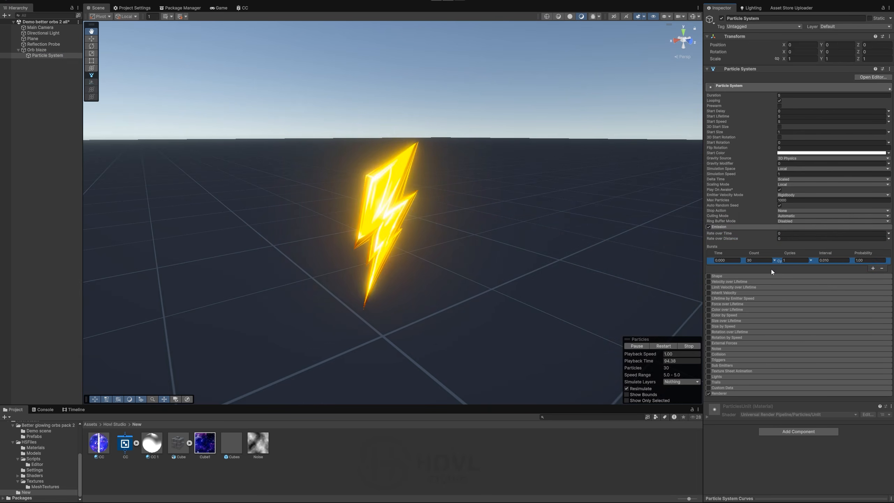
pyautogui.click(787, 121)
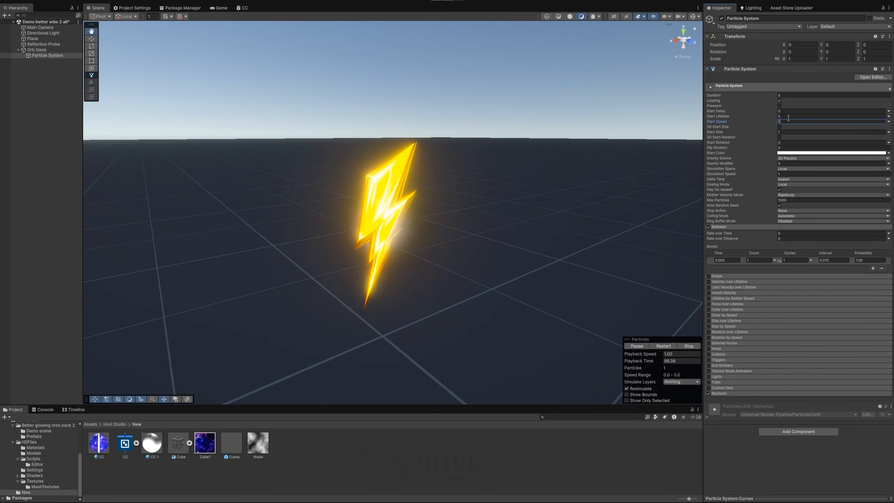
# Turn off Looping, set Ring Buffer Mode to Pause Until Replaced, and restart the particle playback.
pyautogui.click(788, 221)
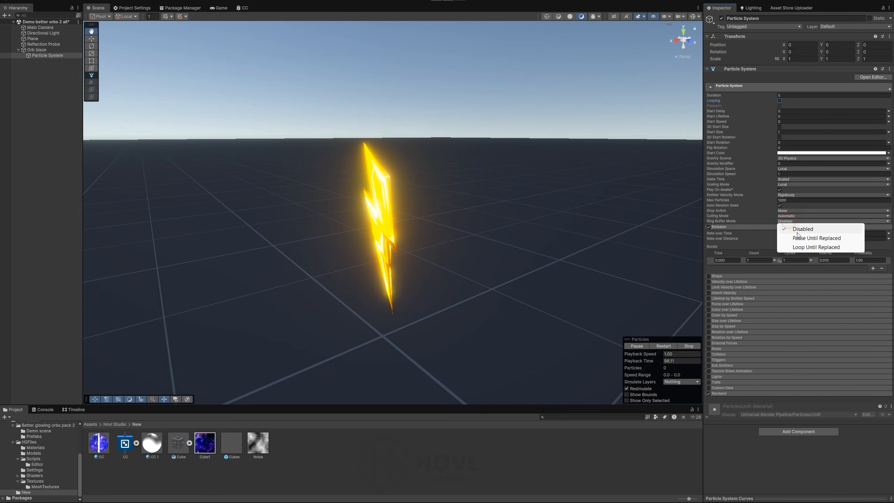
pyautogui.click(810, 239)
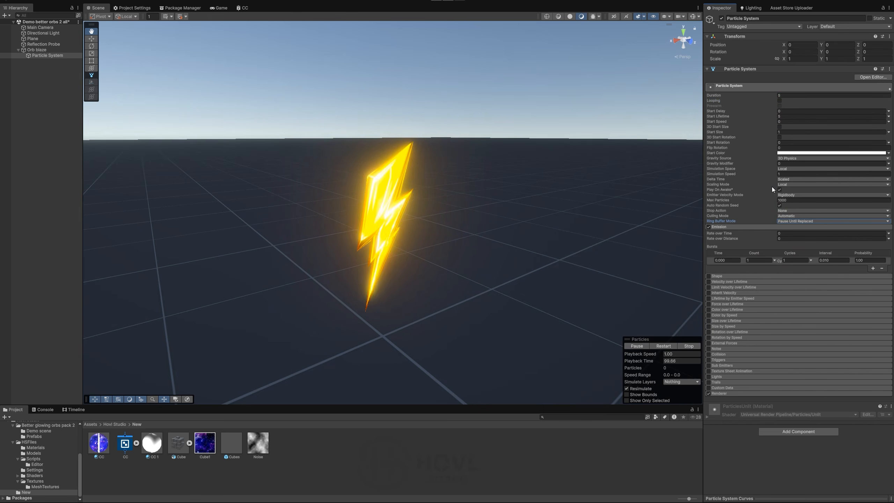
pyautogui.click(653, 343)
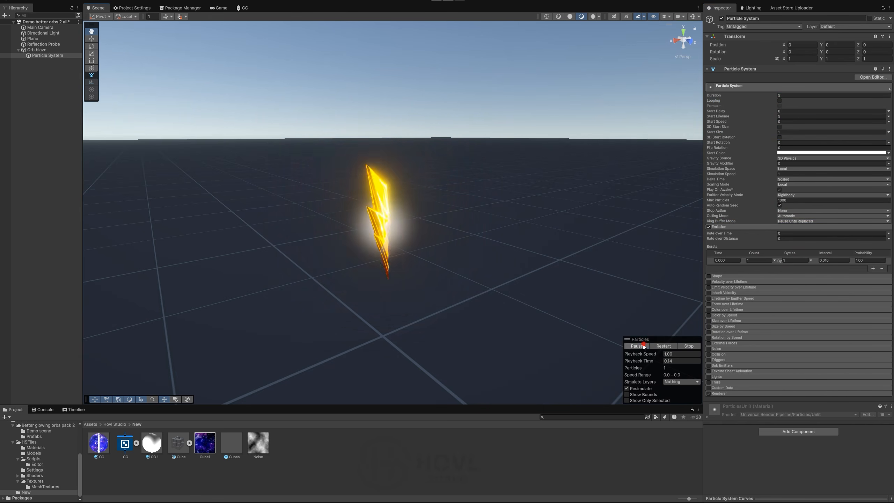
# Set the renderer's Max Particle Size to 32 and adjust the particle Start Size to about 2.43.
pyautogui.write('3')
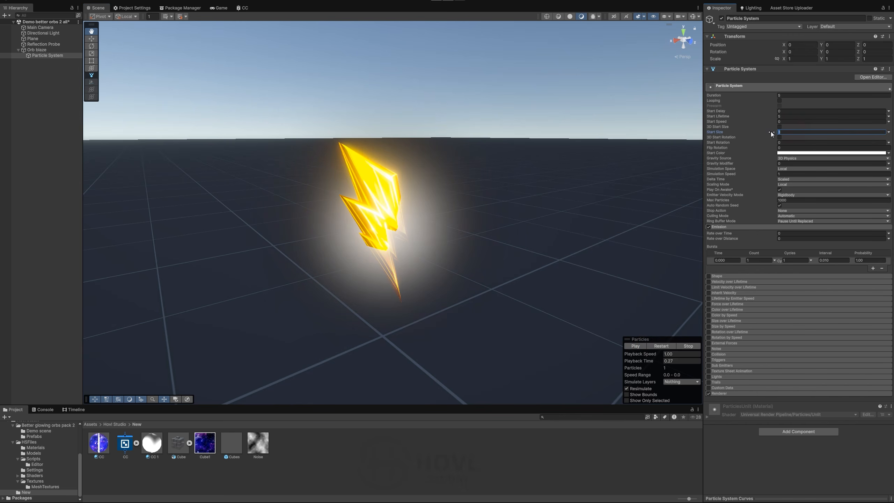
pyautogui.click(655, 346)
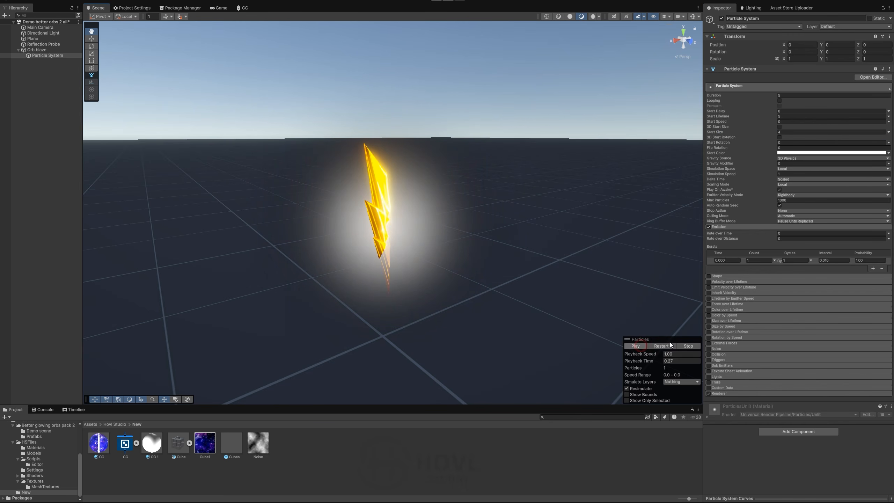
pyautogui.click(727, 392)
pyautogui.scroll(-3, 774, 384)
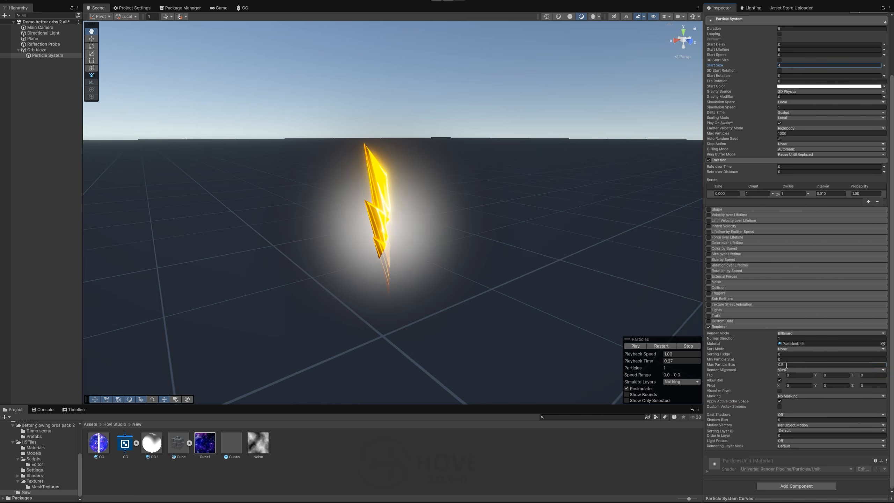
pyautogui.write('32')
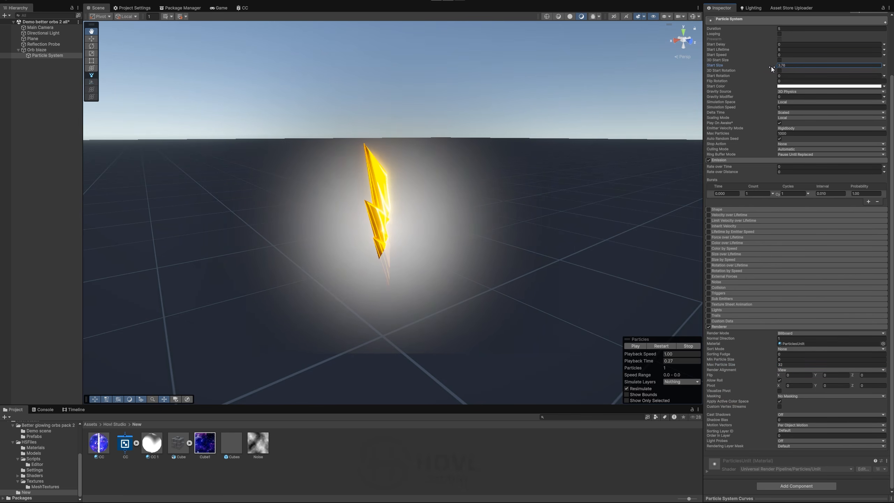
pyautogui.moveTo(771, 69); pyautogui.dragTo(761, 76)
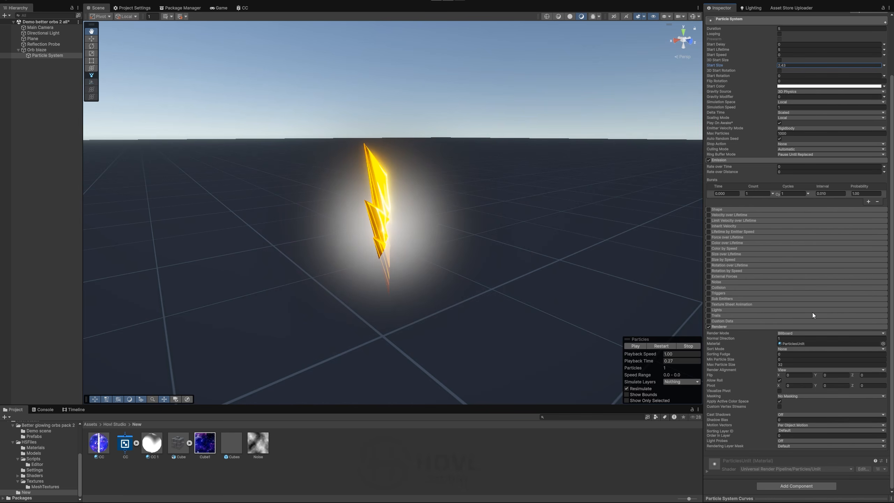
# Delete the CC 1 material asset from the New folder.
pyautogui.click(125, 442)
pyautogui.click(784, 37)
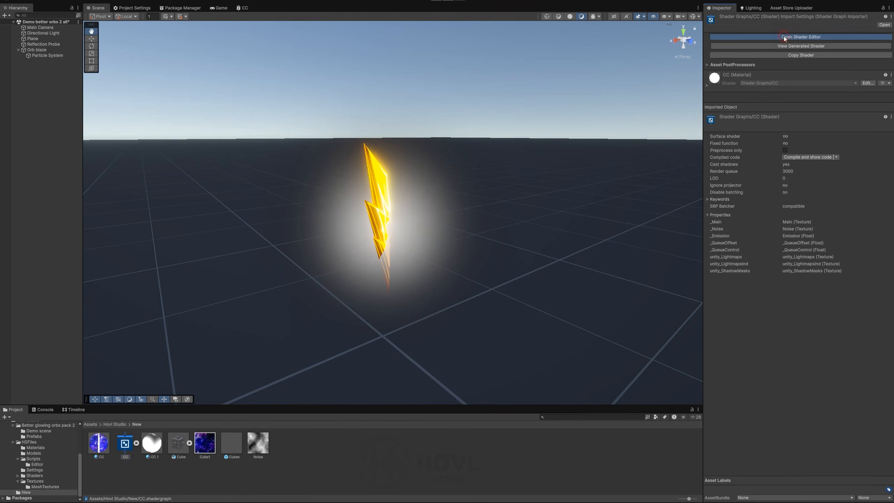
pyautogui.click(157, 445)
pyautogui.press('Delete')
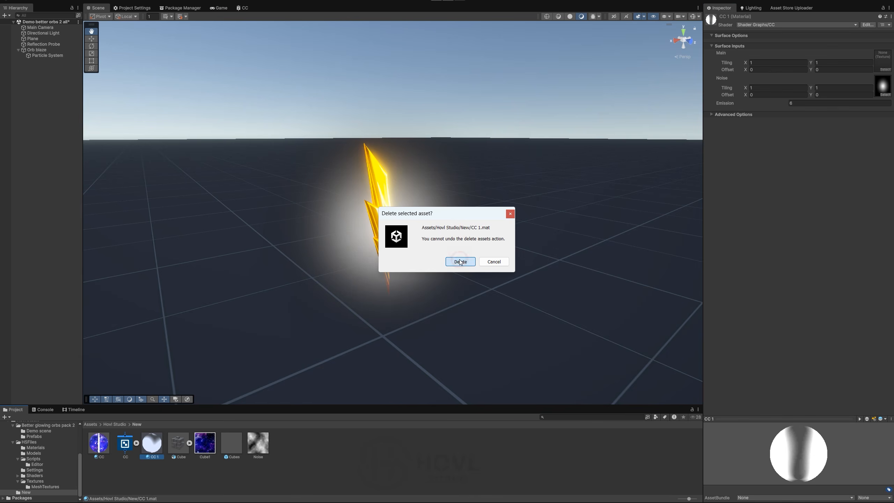
pyautogui.click(460, 262)
# Create a new material based on the CC shader graph in the New folder.
pyautogui.rightClick(122, 438)
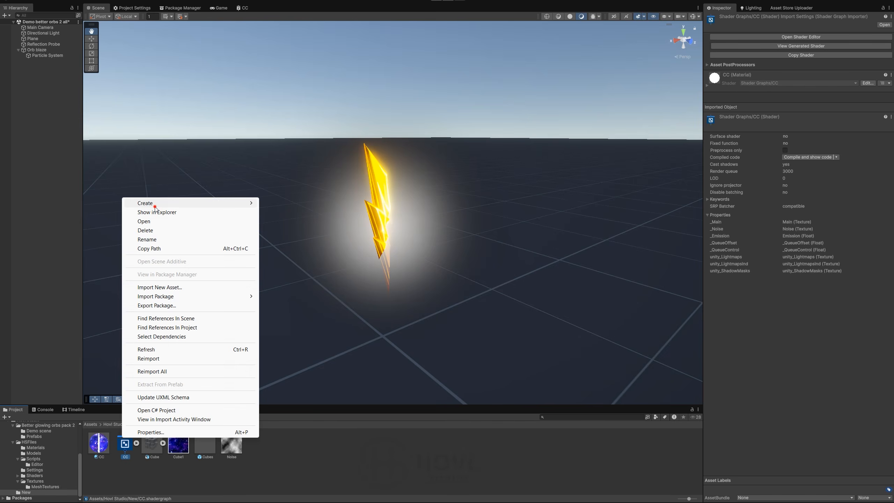
pyautogui.moveTo(197, 203)
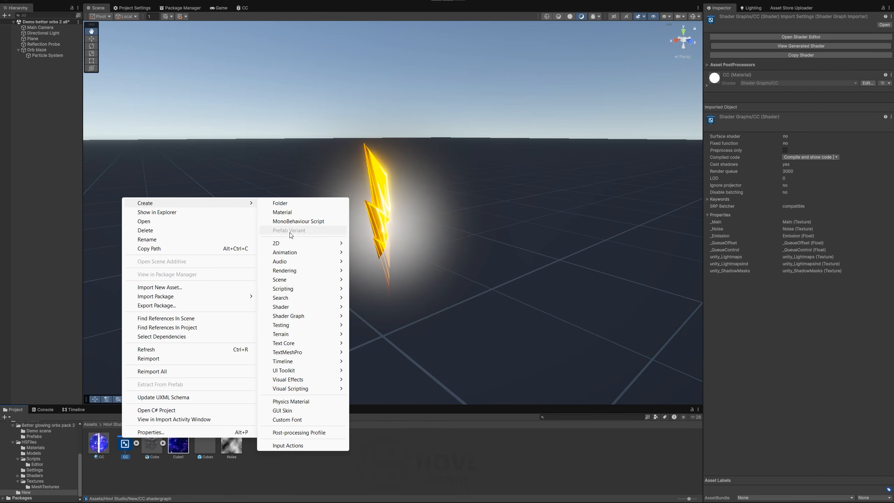
pyautogui.click(282, 212)
pyautogui.click(337, 463)
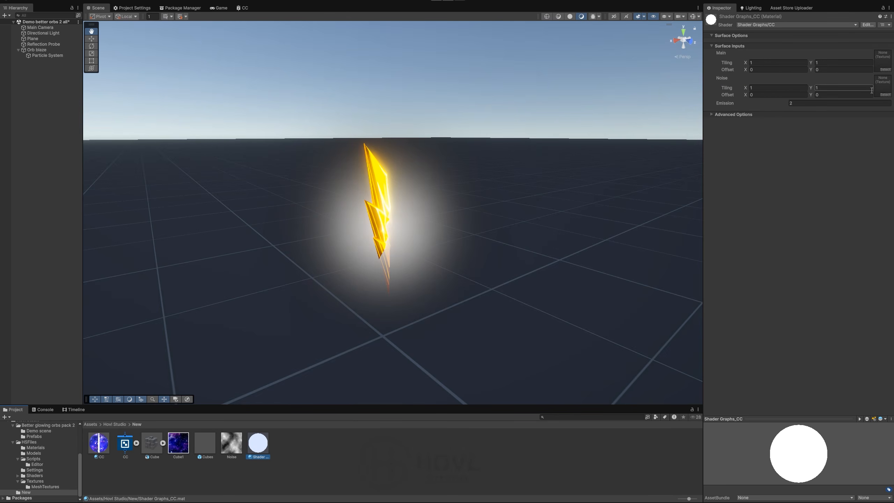
# Set the new material's Noise texture to Default-Particle and assign the material to the child Particle System's renderer.
pyautogui.click(886, 96)
pyautogui.scroll(-1, 869, 225)
pyautogui.click(872, 269)
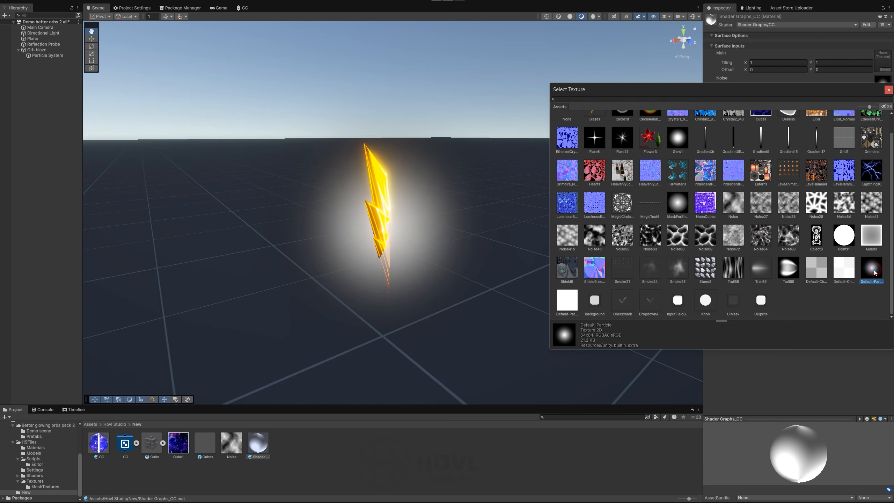
pyautogui.click(888, 90)
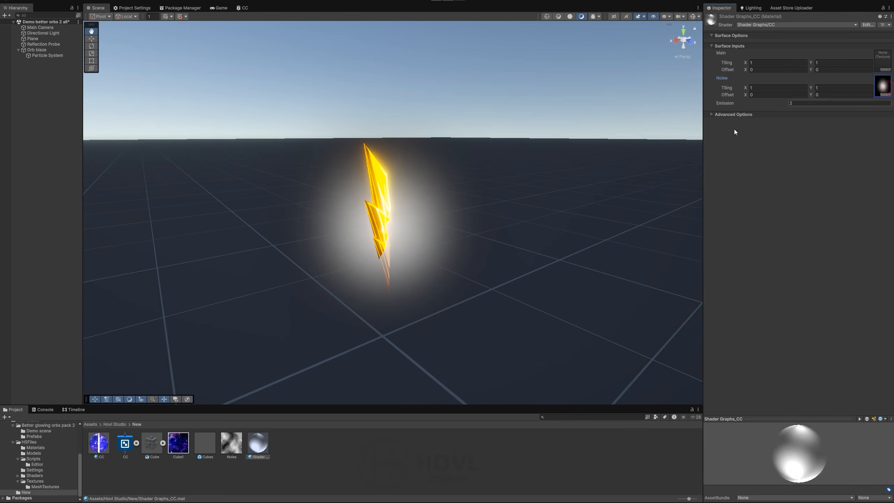
pyautogui.click(53, 56)
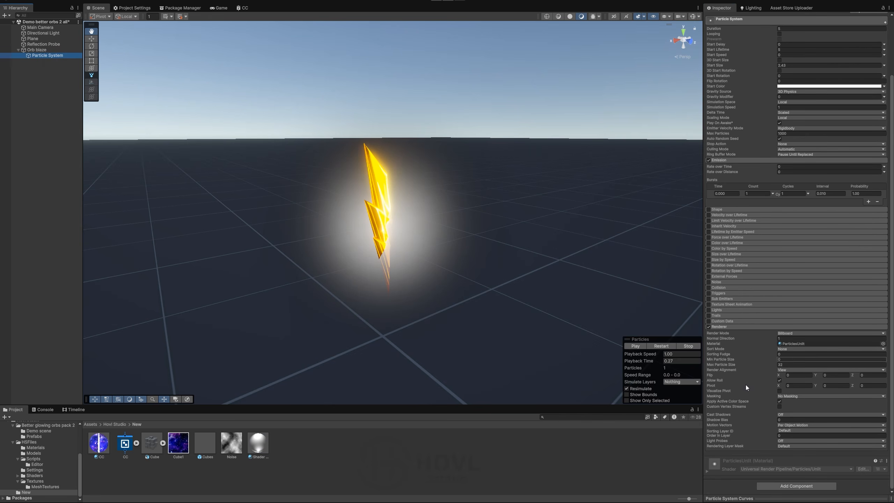
pyautogui.moveTo(265, 448); pyautogui.dragTo(793, 343)
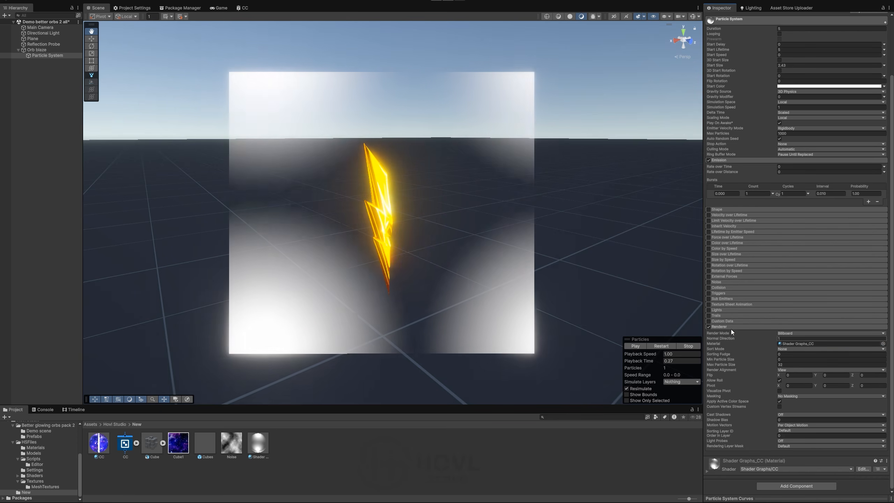
# In the CC shader graph, move the Time node aside and add a Vector 2 property named Speed with default X 1, Y 1.
pyautogui.click(125, 444)
pyautogui.click(245, 8)
pyautogui.scroll(-2, 225, 220)
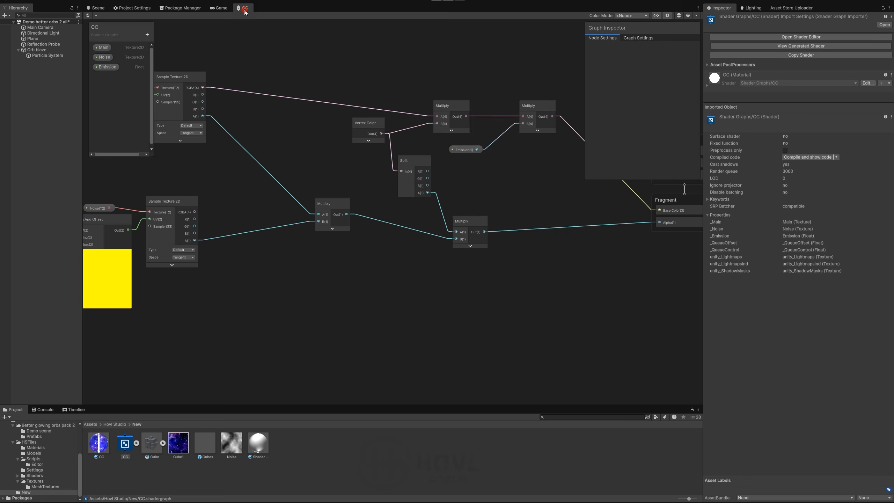
pyautogui.moveTo(226, 226); pyautogui.dragTo(493, 215, button='middle')
pyautogui.scroll(3, 372, 251)
pyautogui.moveTo(351, 234); pyautogui.dragTo(137, 209)
pyautogui.click(147, 35)
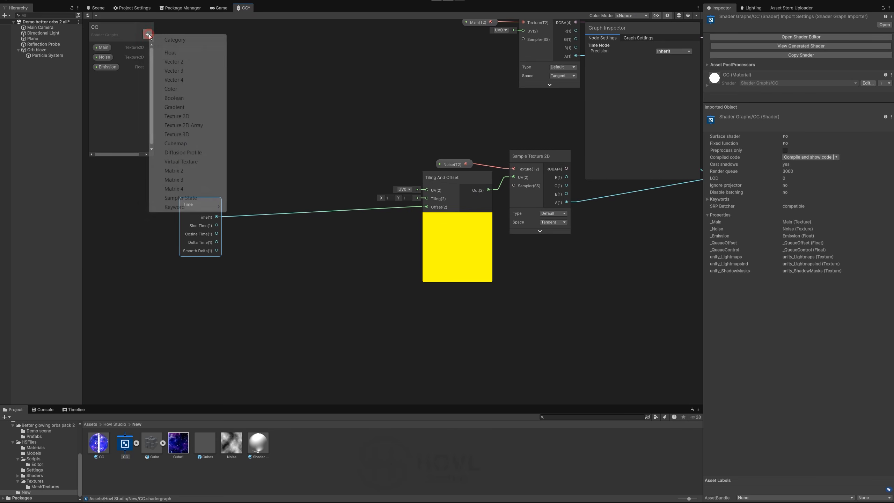
pyautogui.click(176, 61)
pyautogui.click(110, 80)
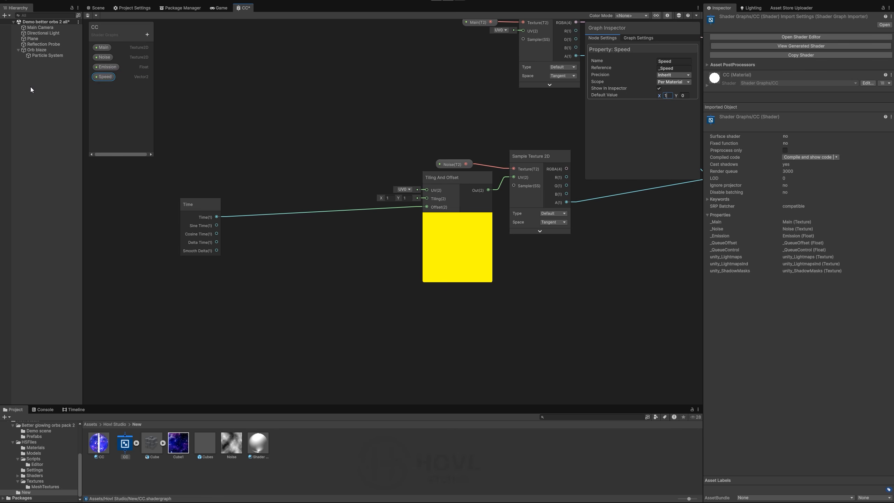
pyautogui.click(685, 95)
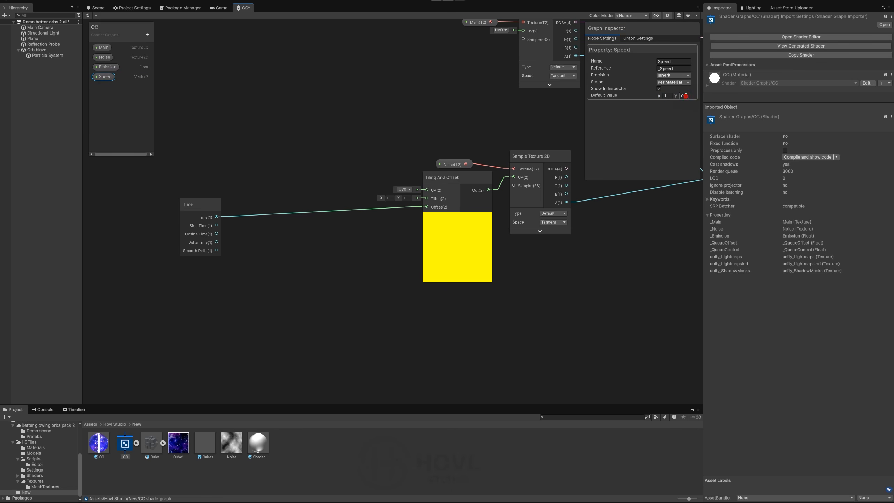
# Place the Speed property below the Time node and add a Multiply node beside them.
pyautogui.click(71, 137)
pyautogui.click(263, 234)
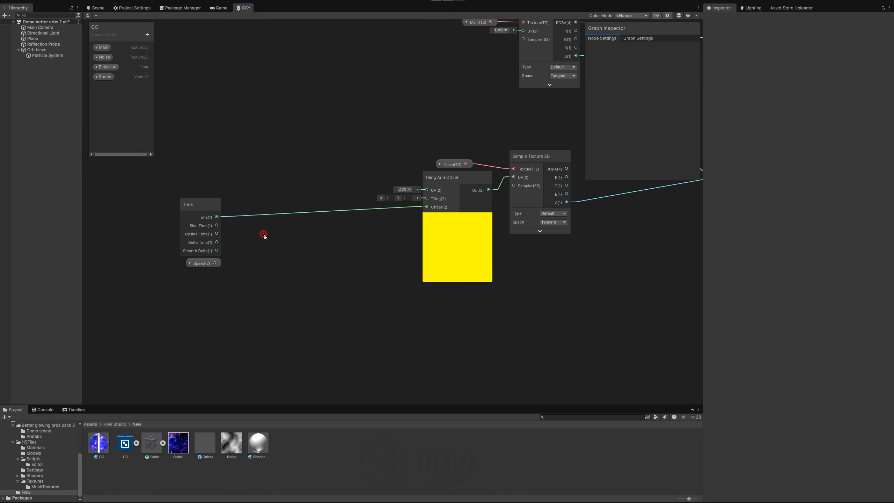
pyautogui.press('space')
pyautogui.write('mul')
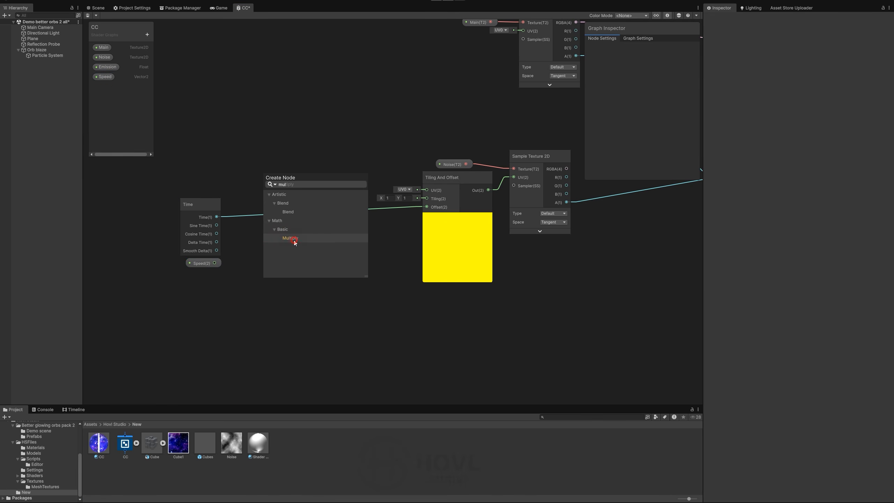
pyautogui.click(290, 238)
pyautogui.click(297, 277)
pyautogui.moveTo(297, 271); pyautogui.dragTo(294, 236)
# Multiply Time by Speed, feed the result into Tiling And Offset's Offset input, save the graph, and return to the scene.
pyautogui.moveTo(217, 217); pyautogui.dragTo(267, 227)
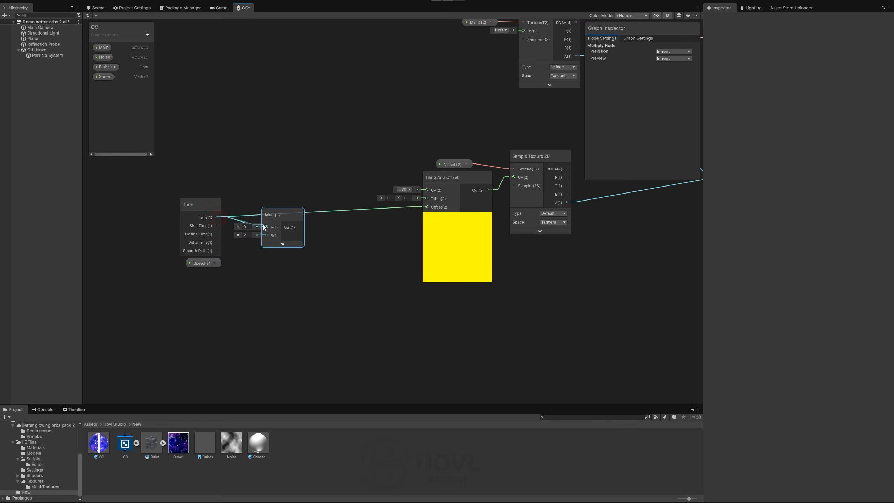
pyautogui.moveTo(214, 262); pyautogui.dragTo(427, 207)
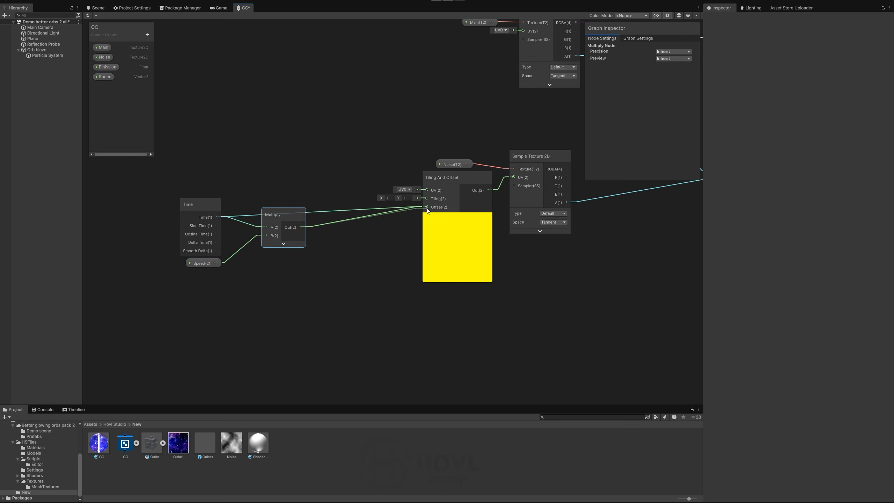
pyautogui.click(88, 15)
pyautogui.click(97, 8)
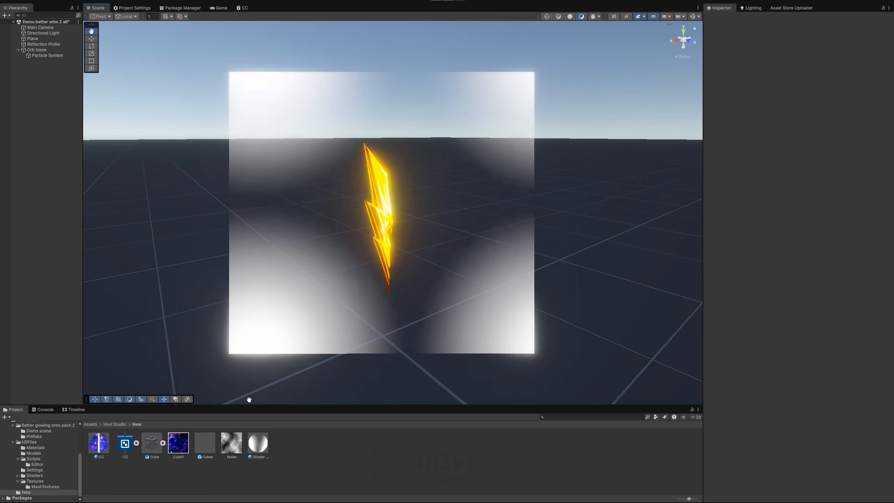
# Set the Shader Graphs_CC material's Speed to X 0 and Y 0.
pyautogui.click(258, 443)
pyautogui.click(806, 110)
pyautogui.write('0')
pyautogui.click(845, 110)
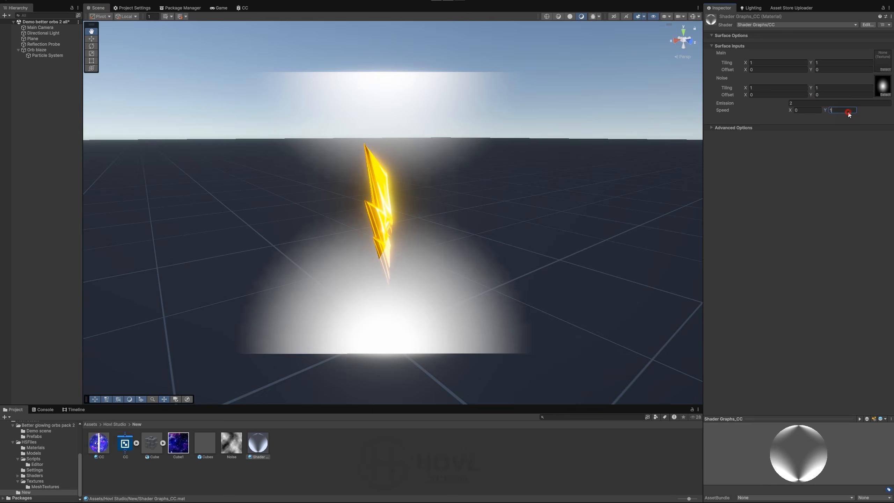
pyautogui.write('0')
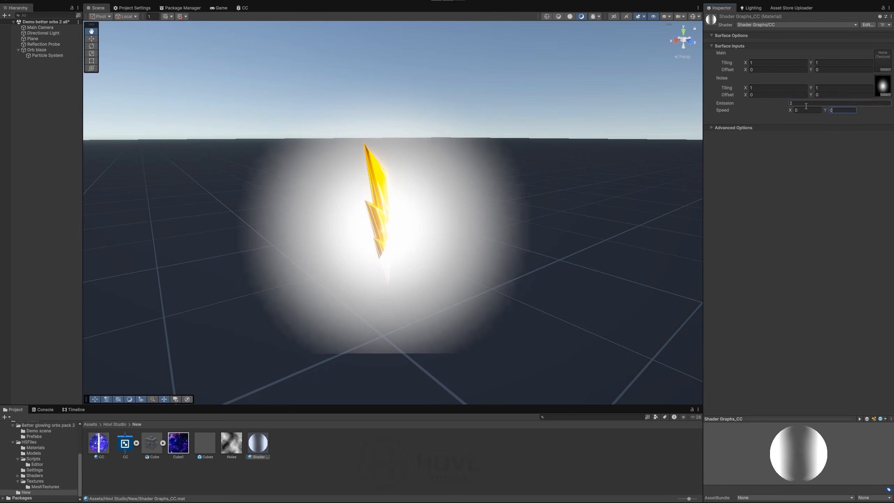
# Change the child Particle System's Start Color to a golden yellow with hue 47 and saturation 67.
pyautogui.click(62, 56)
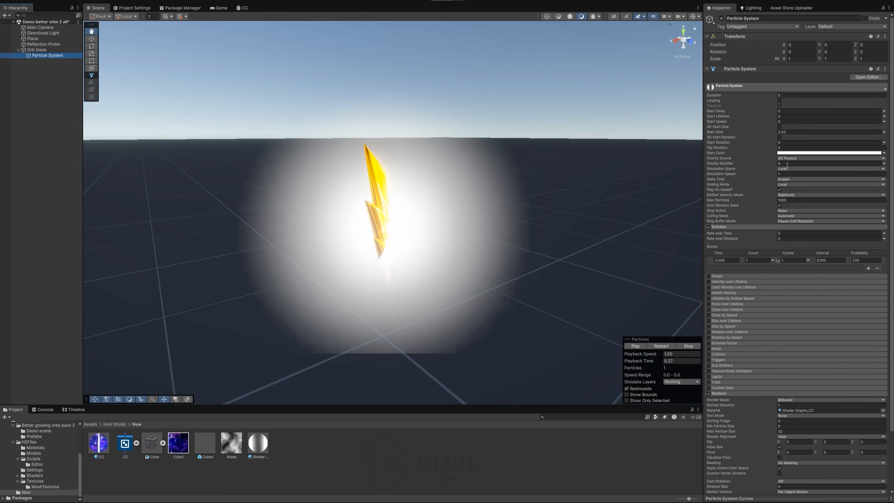
pyautogui.click(783, 153)
pyautogui.moveTo(824, 194); pyautogui.dragTo(831, 177)
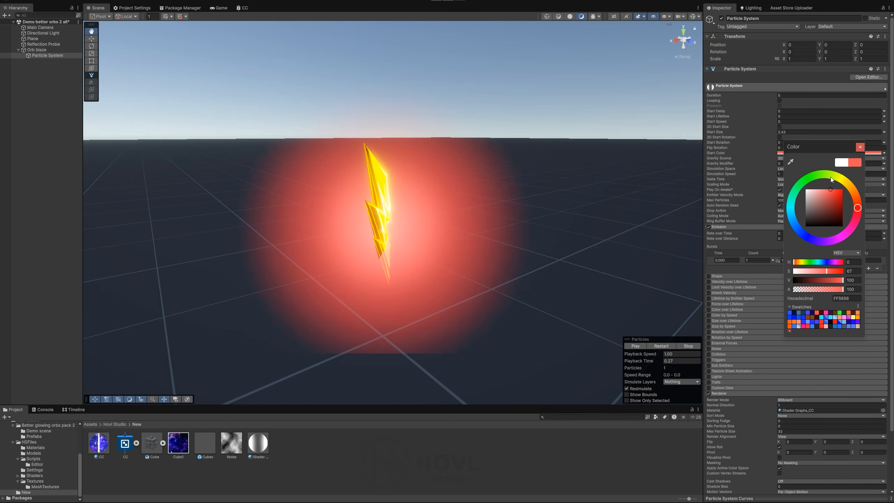
pyautogui.click(848, 183)
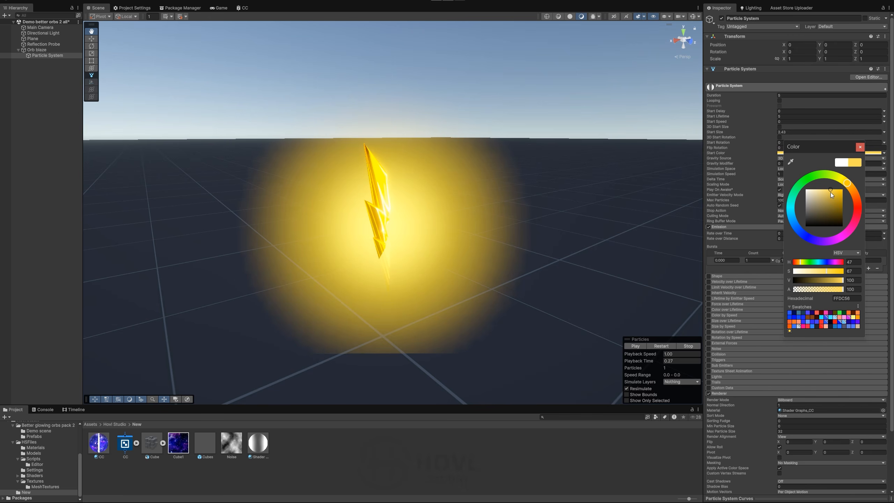
# Set the child system's Start Size to 2 and its Position Y to 0.08.
pyautogui.keyDown('alt'); pyautogui.moveTo(431, 191); pyautogui.dragTo(413, 193); pyautogui.keyUp('alt')
pyautogui.scroll(-3, 413, 193)
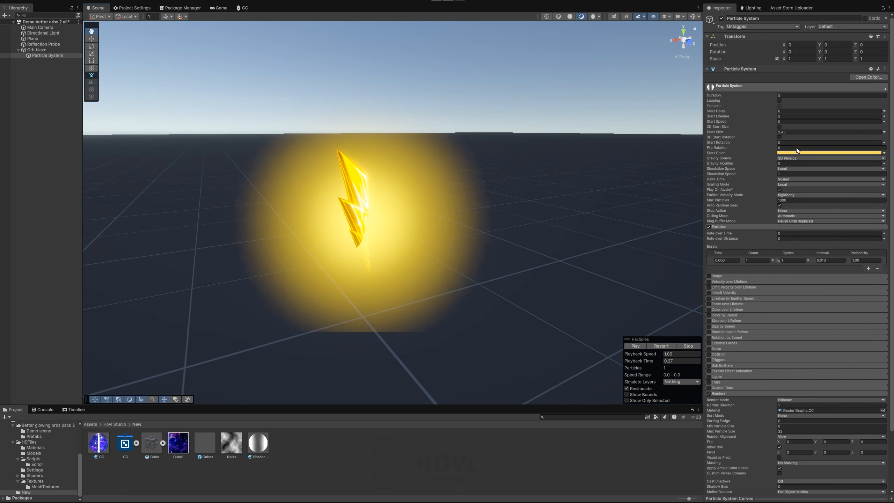
pyautogui.click(792, 132)
pyautogui.write('2')
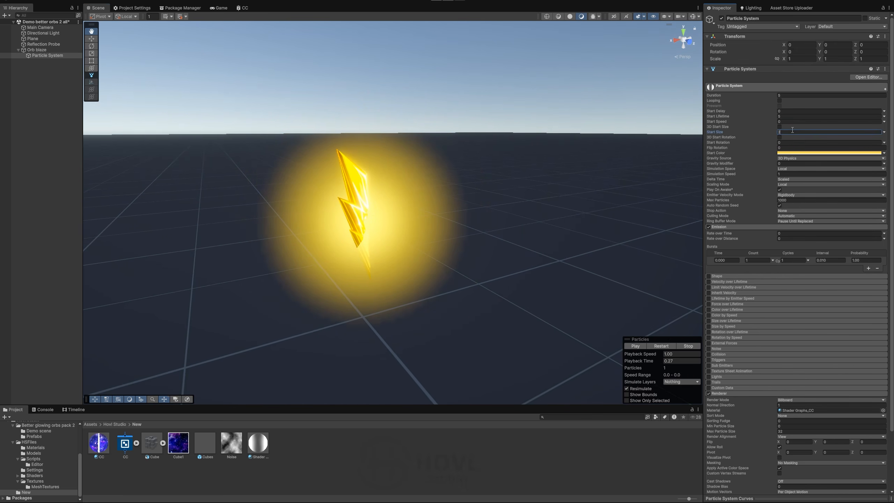
pyautogui.click(821, 45)
pyautogui.write('0.08')
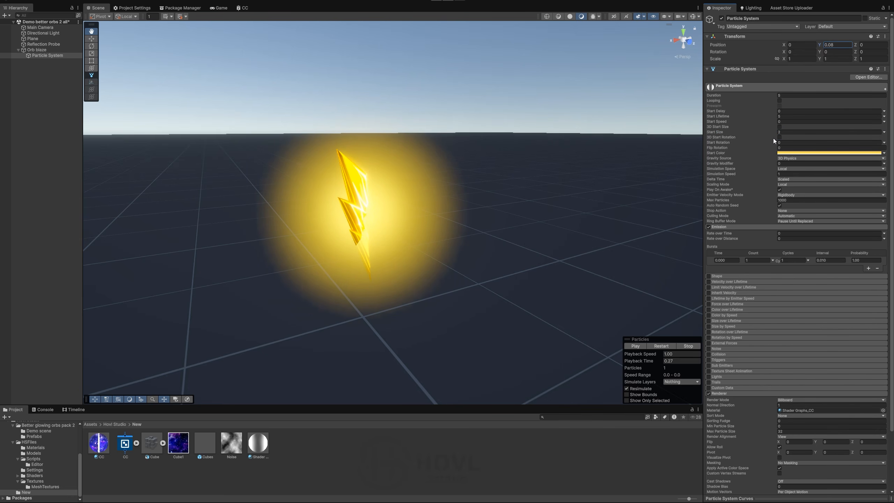
# Reduce the Start Size to about 1.72 and lower the Start Color's alpha to 19.
pyautogui.moveTo(775, 133); pyautogui.dragTo(779, 137)
pyautogui.click(784, 152)
pyautogui.moveTo(821, 290); pyautogui.dragTo(807, 290)
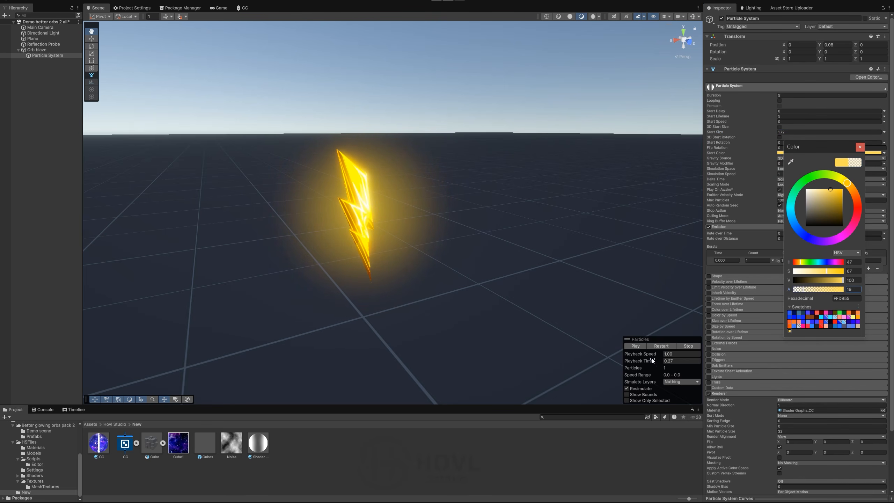
# Duplicate the child Particle System under Orb blaze and restart the particle playback.
pyautogui.click(661, 347)
pyautogui.moveTo(461, 231); pyautogui.dragTo(456, 228, button='right')
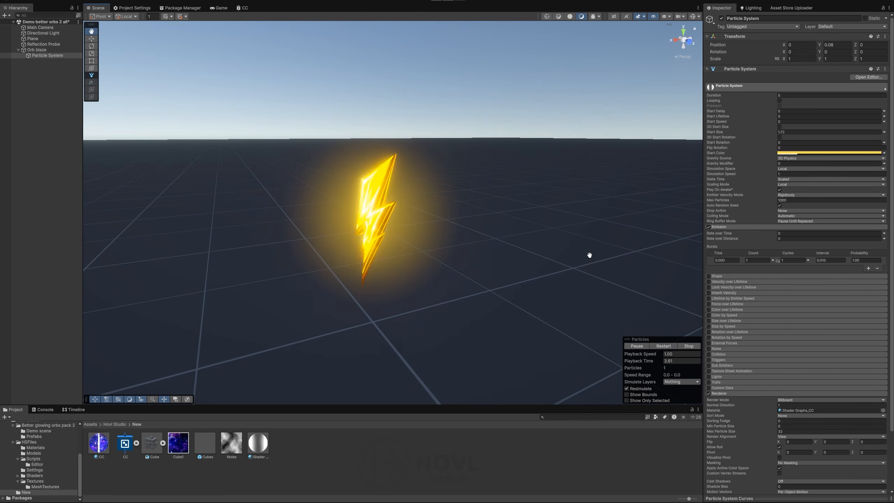
pyautogui.click(40, 55)
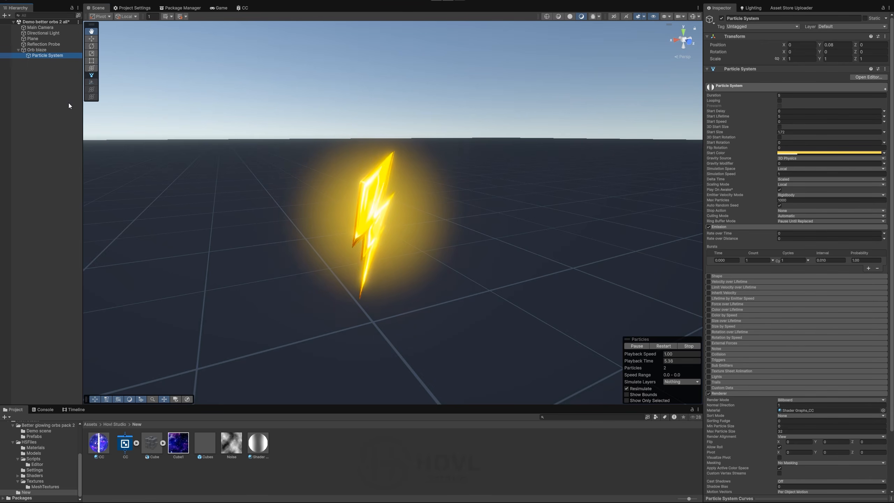
pyautogui.hotkey('ctrl', 'd')
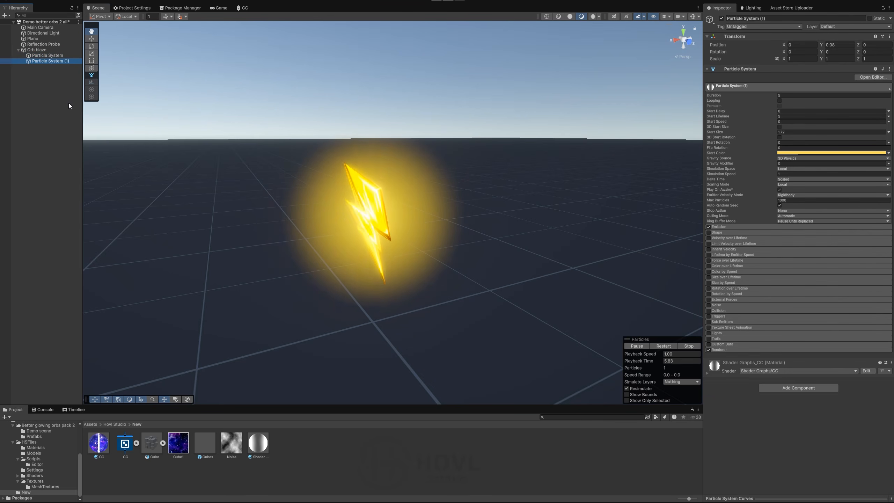
pyautogui.click(657, 346)
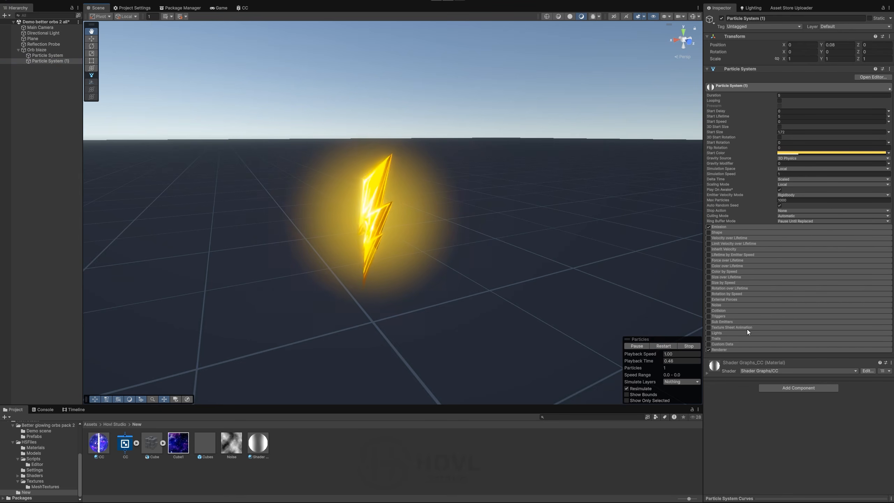
# Enable the Shape module on Particle System (1) and set it to a Sphere with radius 0.5.
pyautogui.click(709, 233)
pyautogui.click(791, 240)
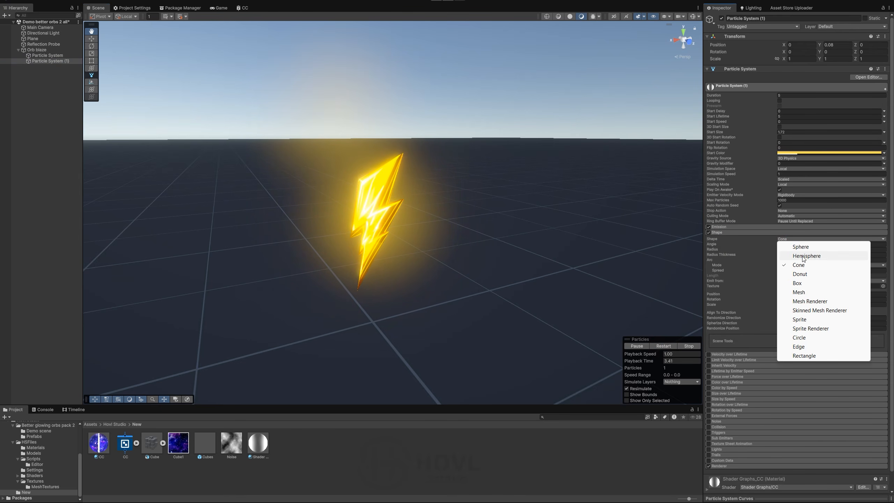
pyautogui.click(803, 248)
pyautogui.click(791, 244)
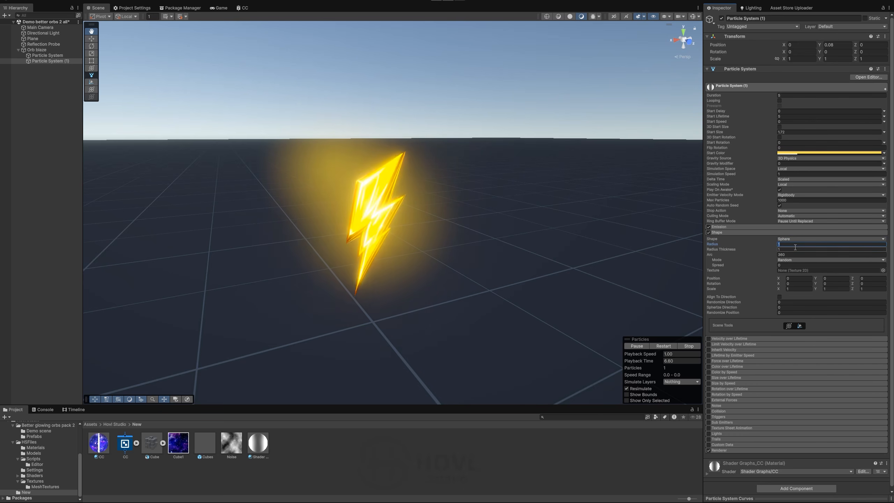
pyautogui.write('0')
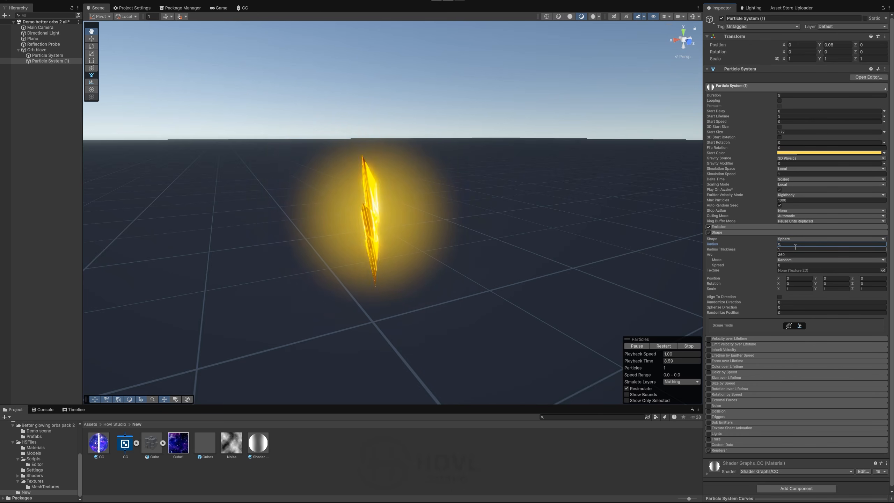
pyautogui.write('.5')
# Raise the duplicate's Start Color alpha to 100 and set its Start Size to 0.1.
pyautogui.click(786, 153)
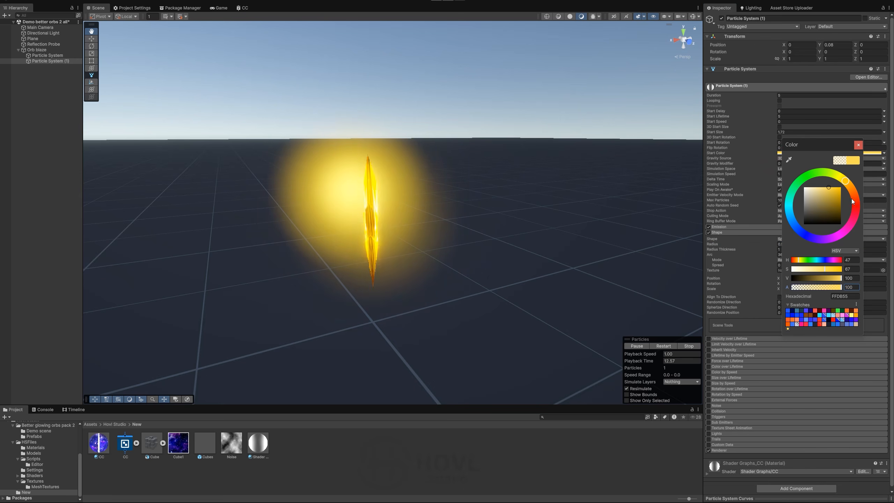
pyautogui.click(858, 145)
pyautogui.click(790, 131)
pyautogui.write('0')
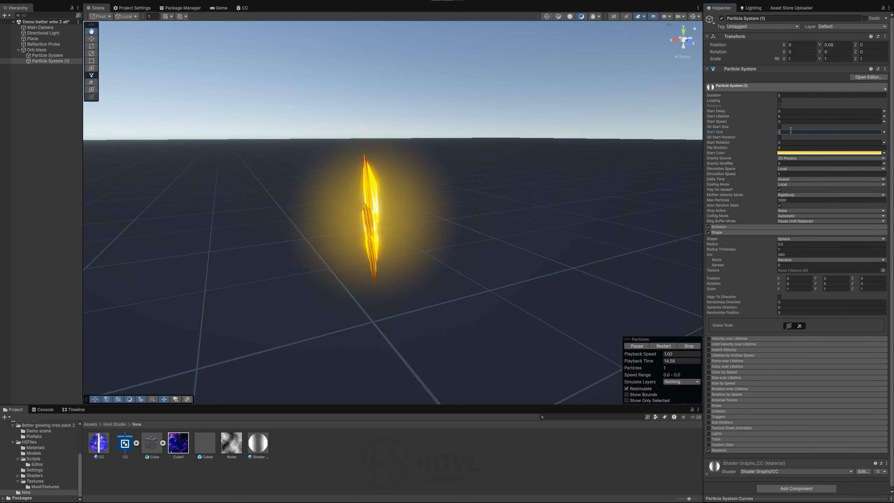
pyautogui.write('.1')
# Turn on Looping for the duplicate system and set its Ring Buffer Mode to Disabled.
pyautogui.click(780, 100)
pyautogui.click(789, 221)
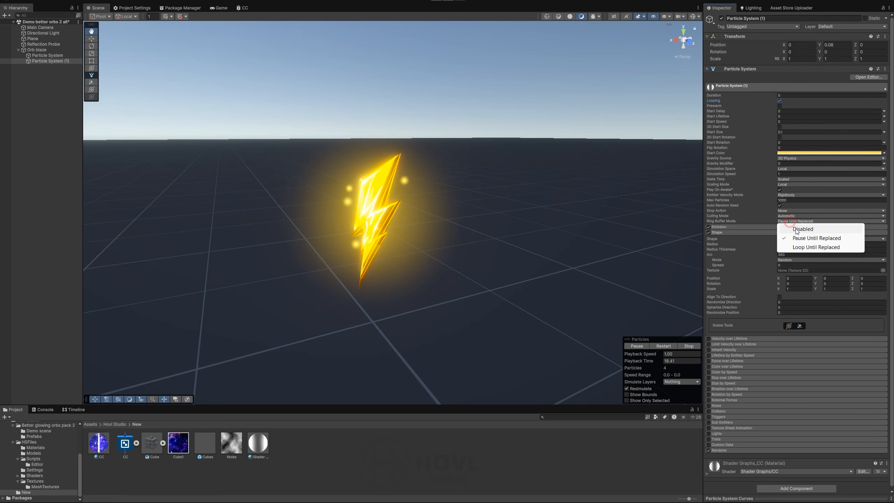
pyautogui.click(802, 229)
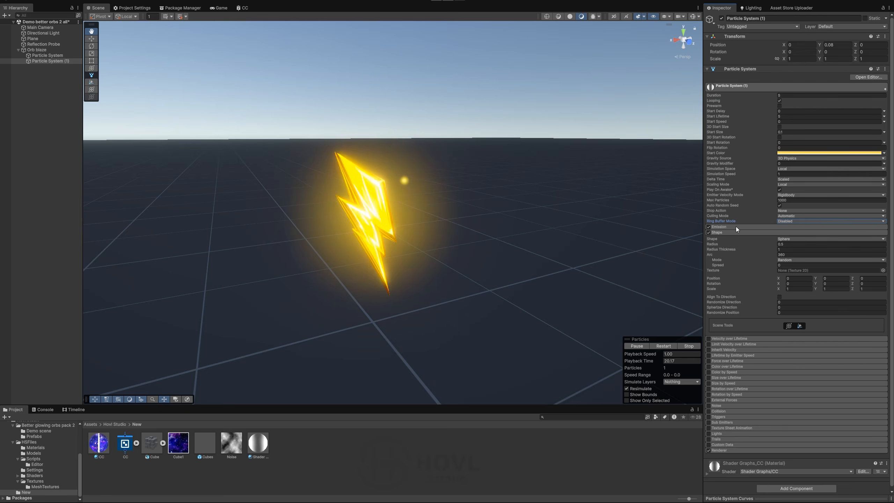
# Remove the burst from the Emission module and set Rate over Time to 30.
pyautogui.click(741, 227)
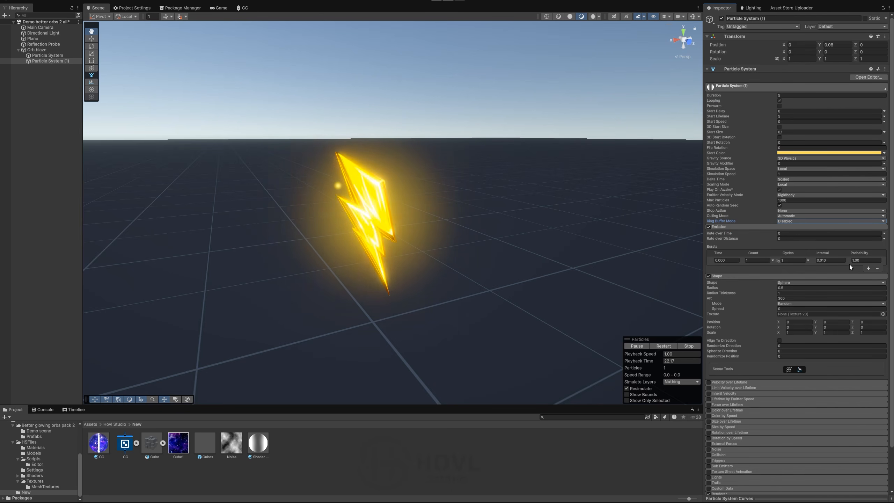
pyautogui.click(877, 268)
pyautogui.click(797, 233)
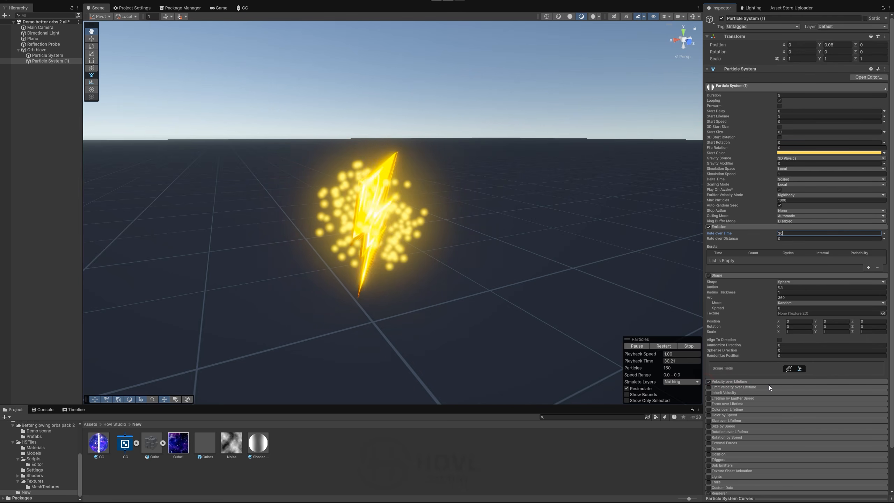
# Set Velocity over Lifetime's linear Y to random between constants 1 and 2, and the Start Lifetime to 0.5.
pyautogui.click(756, 383)
pyautogui.click(790, 387)
pyautogui.write('0.')
pyautogui.moveTo(793, 386); pyautogui.dragTo(767, 384)
pyautogui.write('1')
pyautogui.click(884, 388)
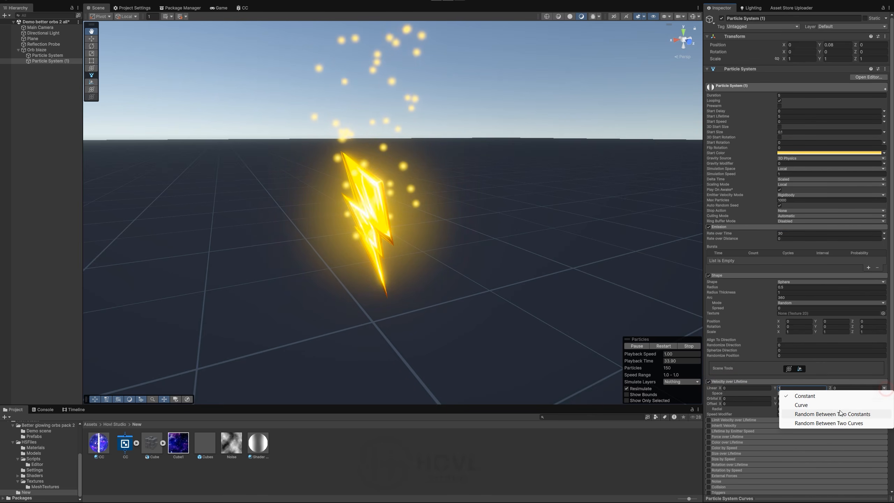
pyautogui.click(839, 414)
pyautogui.click(789, 393)
pyautogui.write('2')
pyautogui.click(784, 116)
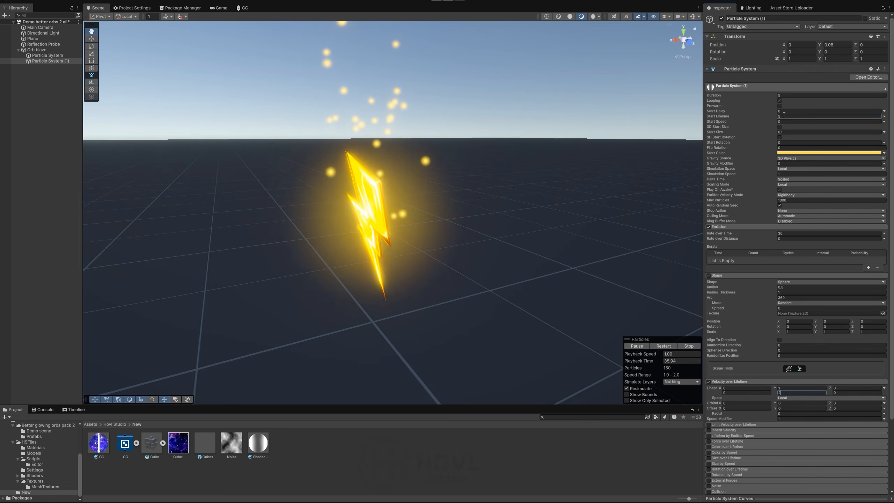
pyautogui.write('0.')
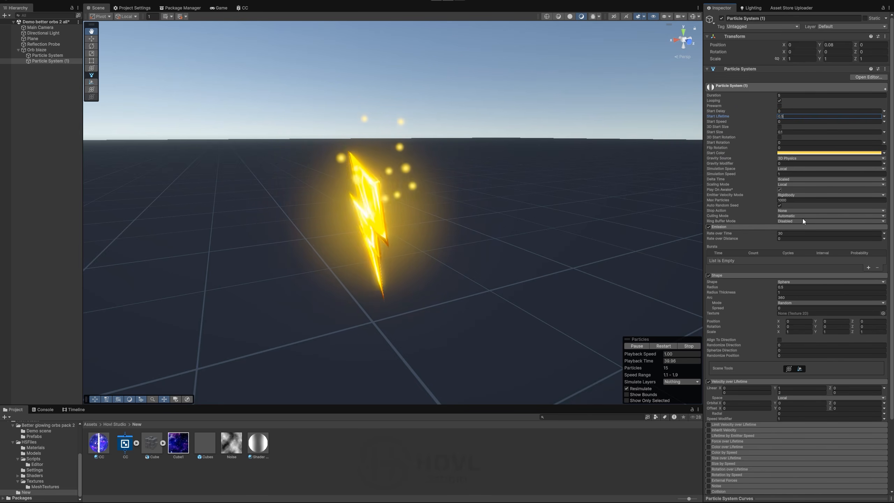
# Enable Size over Lifetime and shape its size curve so the particles shrink toward the end of their life.
pyautogui.scroll(-2, 802, 225)
pyautogui.scroll(-2, 743, 319)
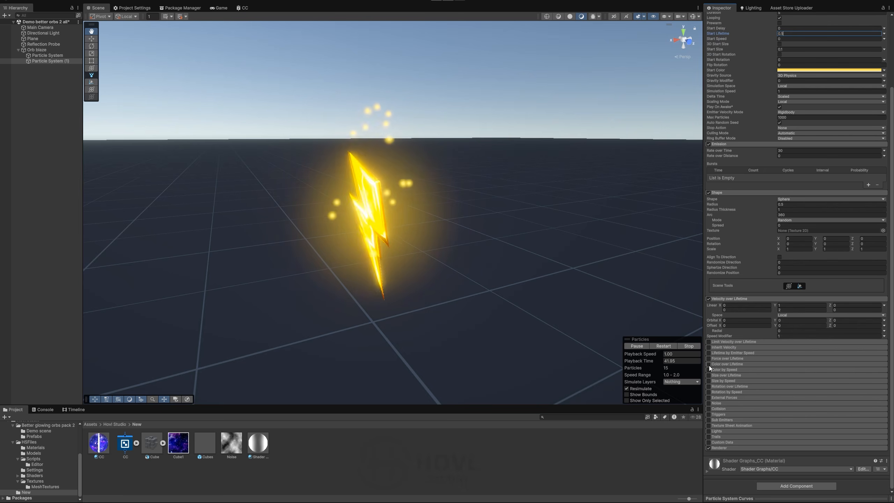
pyautogui.click(709, 376)
pyautogui.click(725, 376)
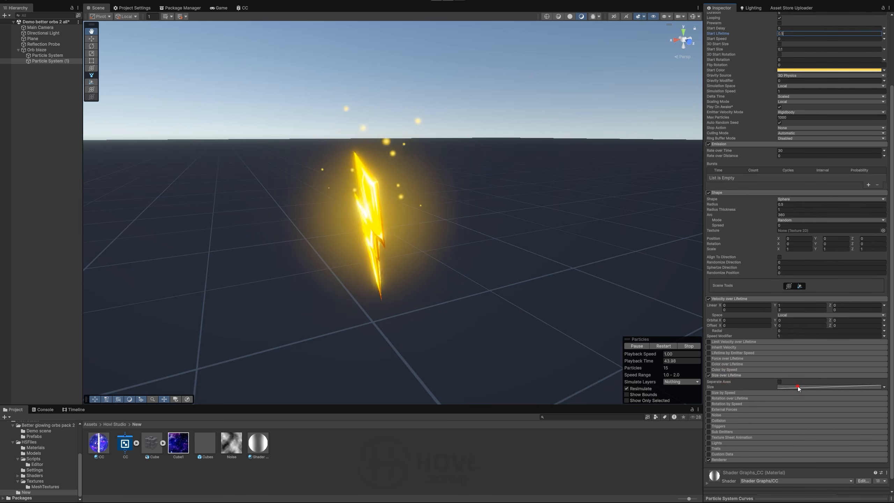
pyautogui.click(798, 386)
pyautogui.click(775, 493)
pyautogui.moveTo(885, 360); pyautogui.dragTo(892, 493)
pyautogui.click(761, 342)
pyautogui.click(774, 347)
# Set the Renderer's Render Mode to Stretched Billboard with a Speed Scale of 0.05.
pyautogui.scroll(-3, 756, 403)
pyautogui.click(732, 449)
pyautogui.scroll(-2, 757, 445)
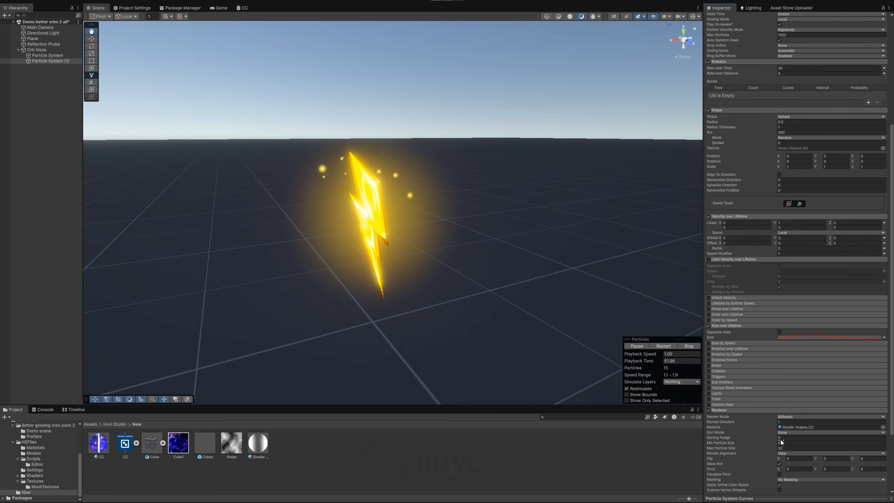
pyautogui.scroll(-1, 780, 441)
pyautogui.click(786, 398)
pyautogui.click(786, 412)
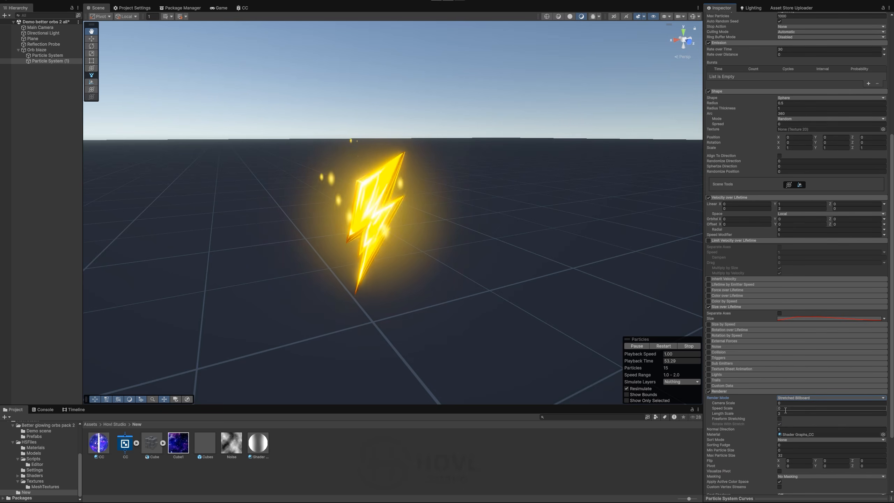
pyautogui.click(789, 413)
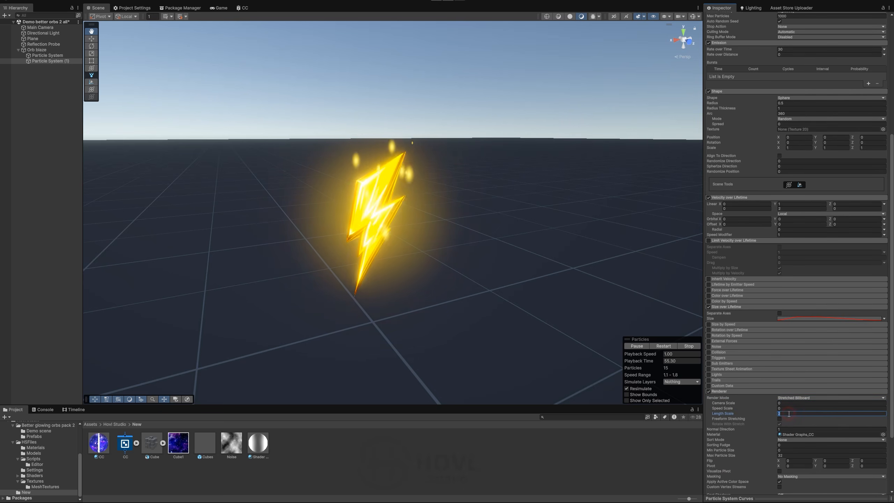
pyautogui.click(784, 408)
pyautogui.write('0.05')
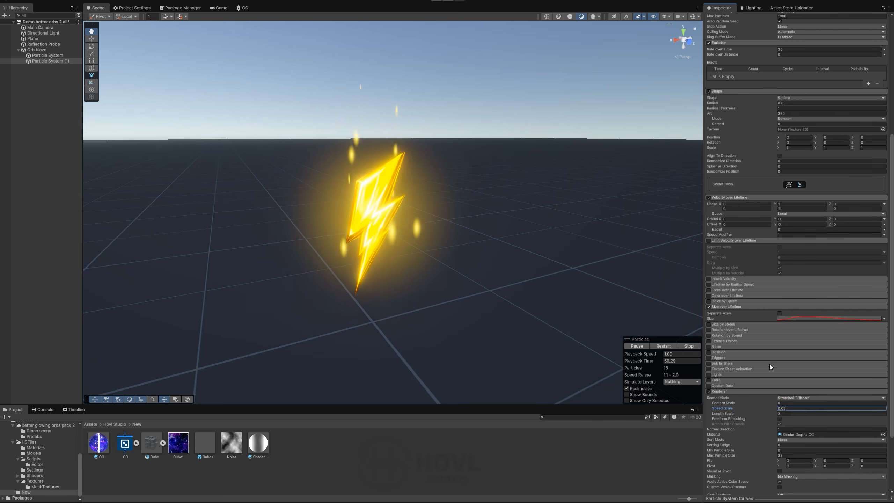
# Make the Start Size random between the two constants 0.02 and 0.06.
pyautogui.scroll(5, 792, 344)
pyautogui.scroll(1, 791, 344)
pyautogui.click(884, 132)
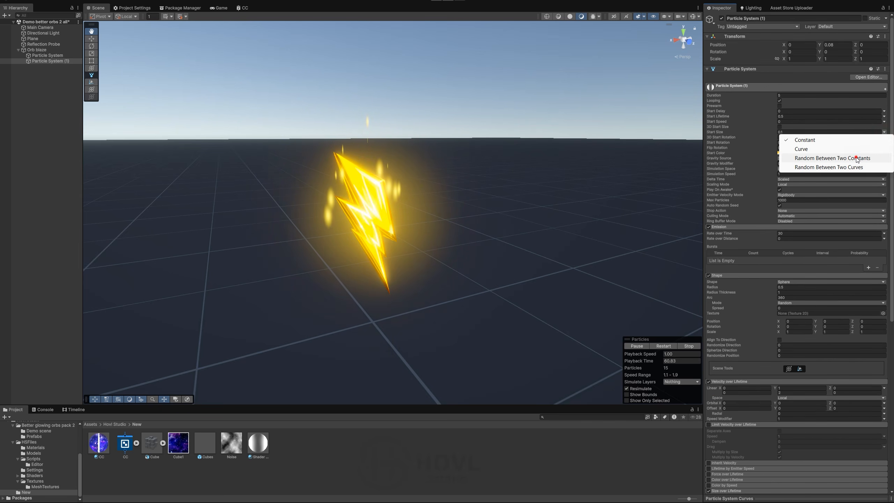
pyautogui.click(809, 158)
pyautogui.click(791, 131)
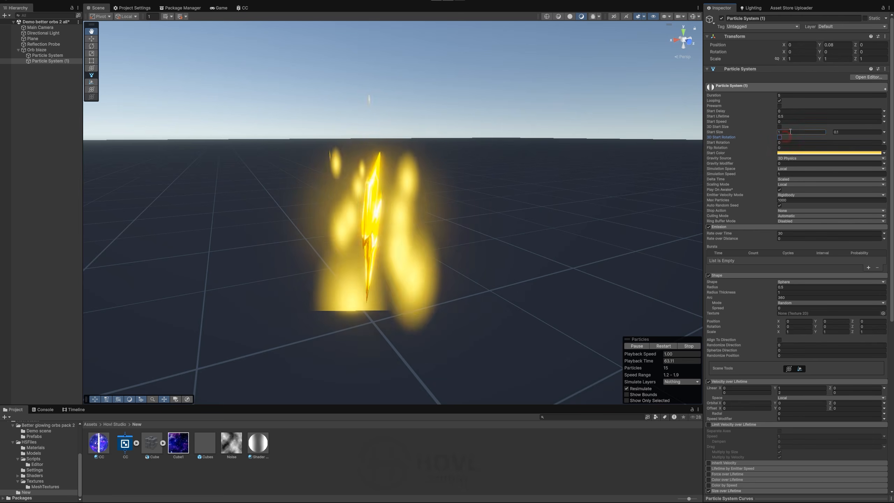
pyautogui.write('0.0')
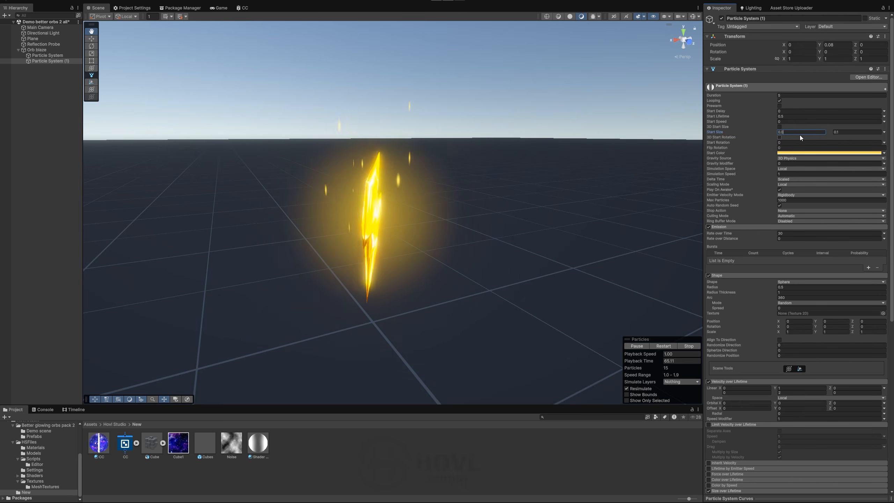
pyautogui.write('2')
pyautogui.click(843, 131)
pyautogui.write('0.0')
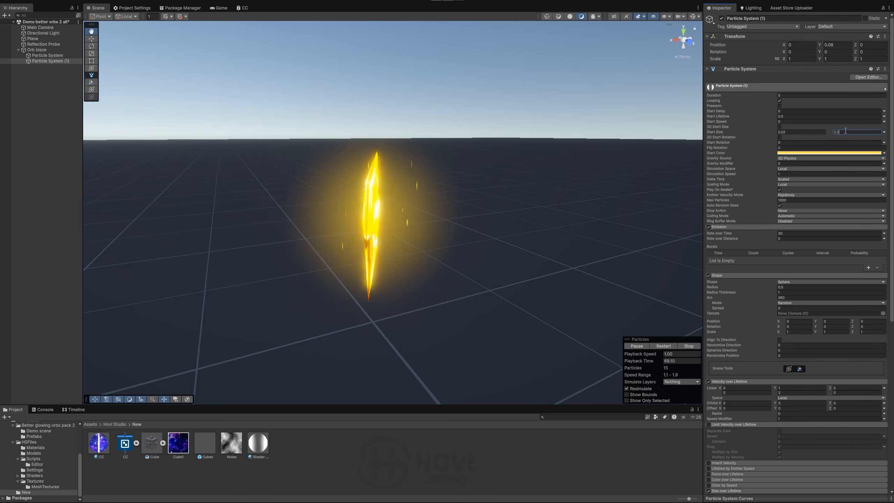
pyautogui.write('6')
# Move the spark system down to about Y -0.122 and set its Shape radius to 0.7.
pyautogui.moveTo(429, 218); pyautogui.dragTo(405, 199, button='right')
pyautogui.press('s')
pyautogui.press('w')
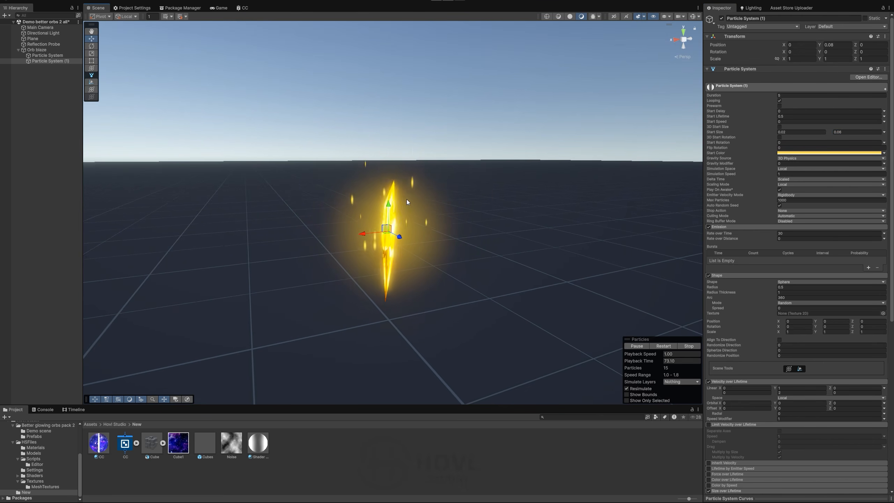
pyautogui.moveTo(392, 208); pyautogui.dragTo(392, 227)
pyautogui.rightClick(449, 200)
pyautogui.click(782, 287)
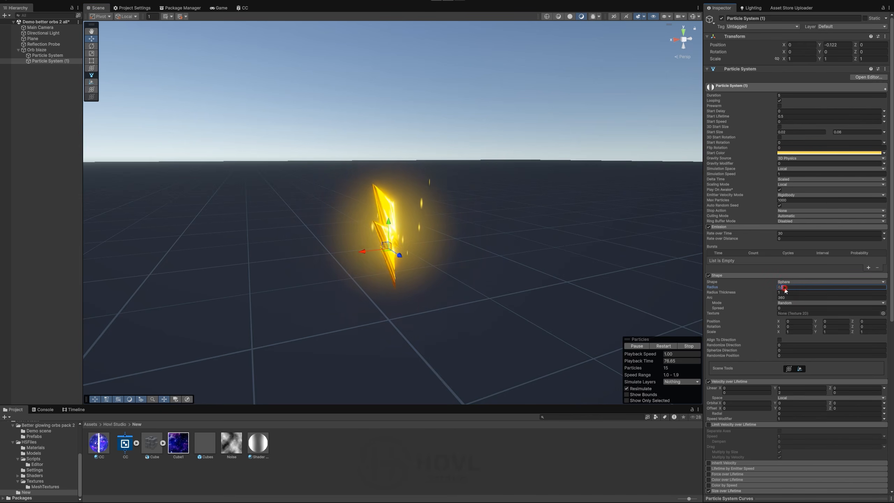
pyautogui.write('0.7')
# Switch to ChatGPT to view the generated white lightning-lines noise texture, and return to Unity.
pyautogui.moveTo(465, 224); pyautogui.dragTo(487, 226, button='middle')
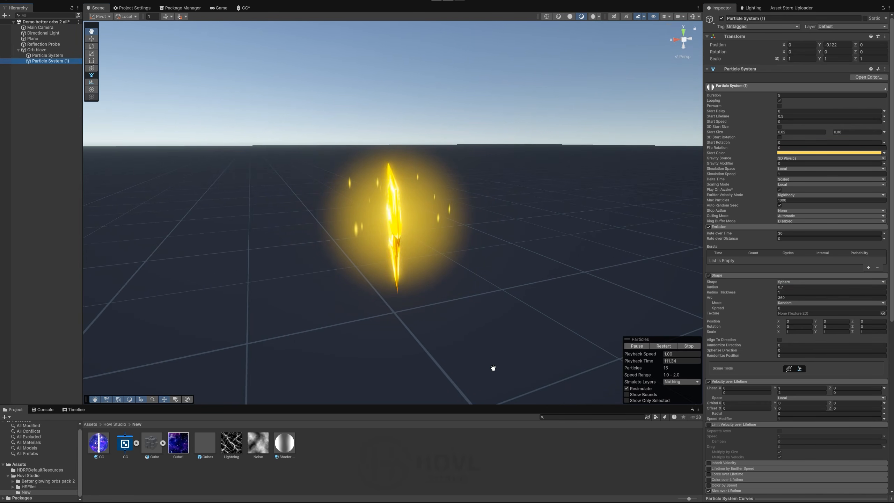
pyautogui.click(506, 502)
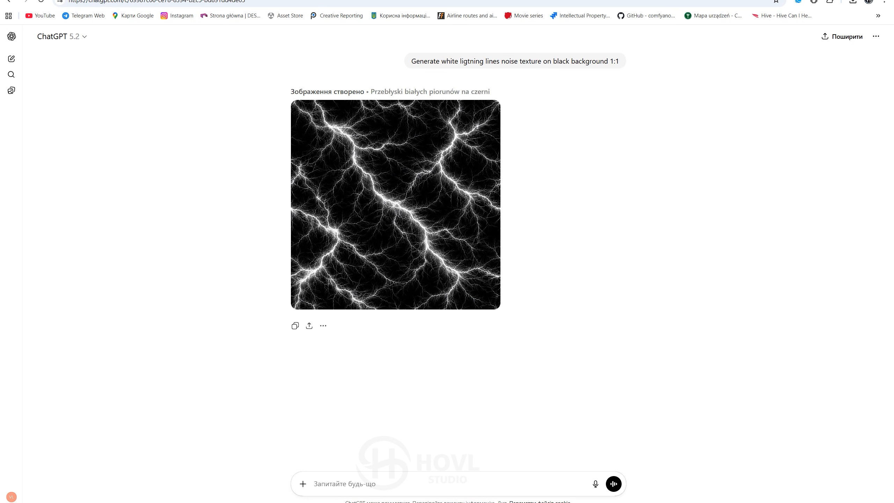
pyautogui.click(506, 501)
# Set the Lightning texture's Alpha Source to From Gray Scale and apply the import settings.
pyautogui.click(236, 441)
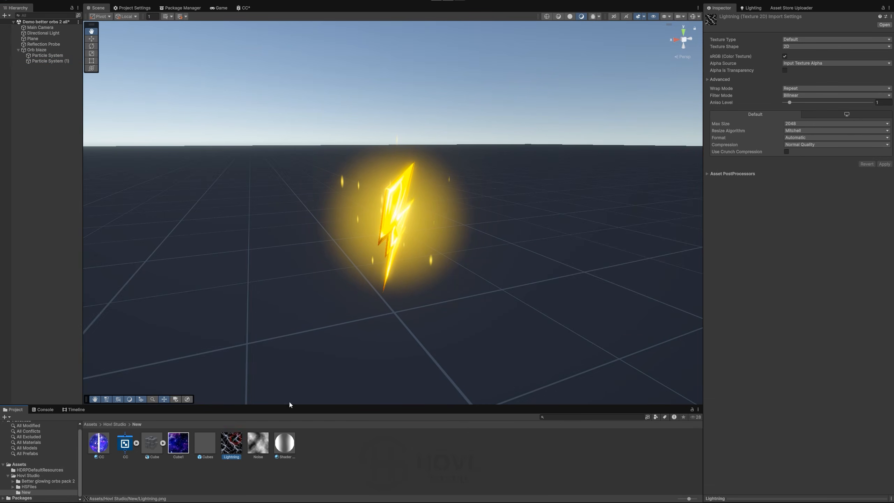
pyautogui.click(798, 65)
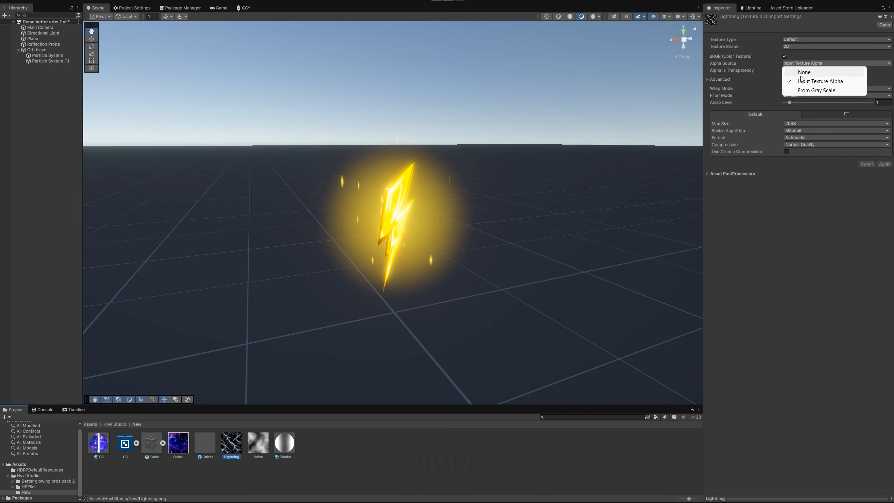
pyautogui.click(800, 90)
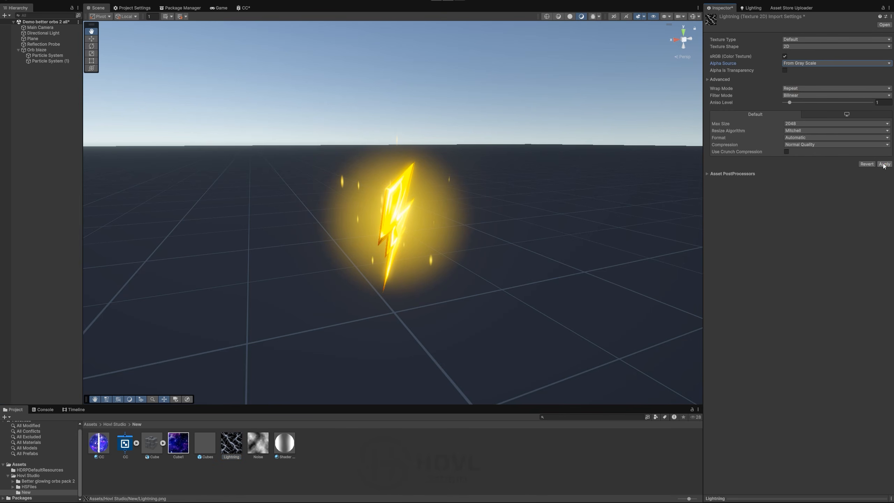
# Duplicate the CC material and assign the Lightning texture as the copy's Main texture.
pyautogui.click(99, 447)
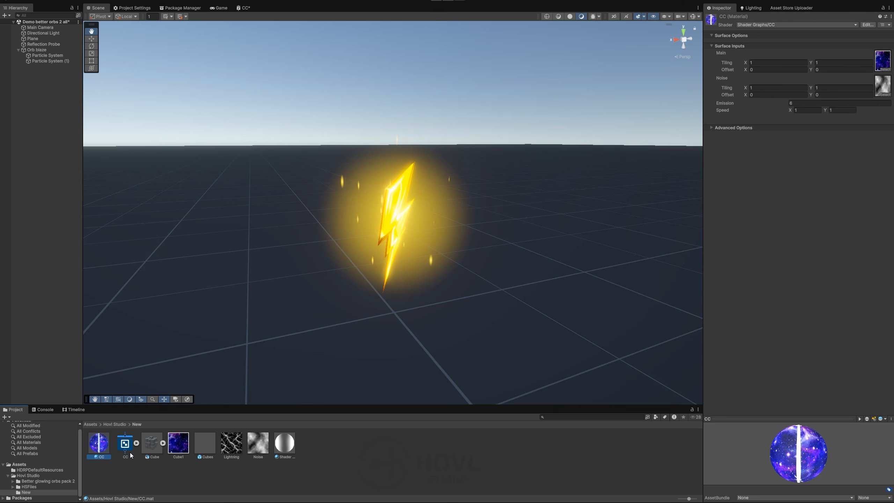
pyautogui.hotkey('ctrl', 'd')
pyautogui.moveTo(766, 257); pyautogui.dragTo(766, 259)
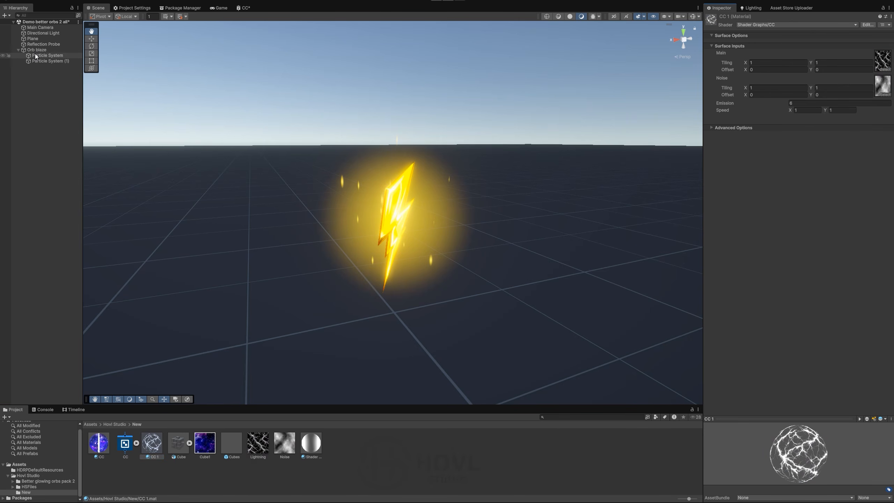
# In the CC shader graph, add a UV node and connect its output to a new Split node.
pyautogui.click(244, 10)
pyautogui.moveTo(333, 174); pyautogui.dragTo(397, 223, button='middle')
pyautogui.scroll(1, 398, 223)
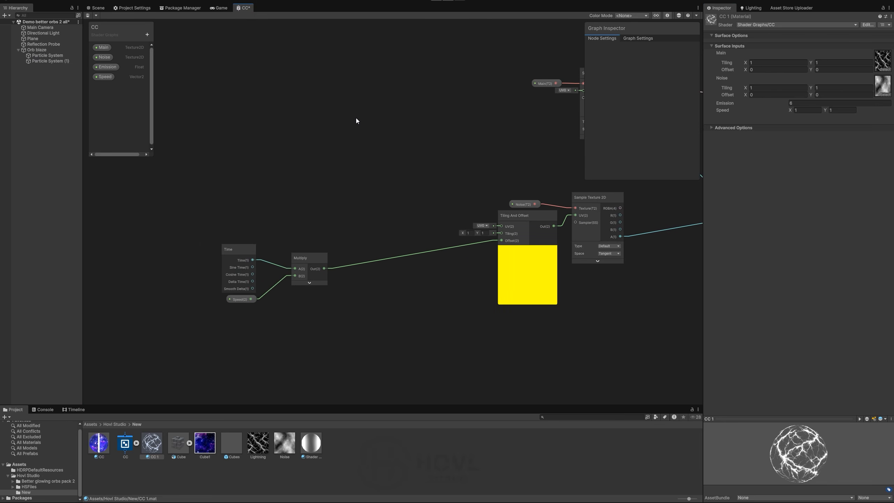
pyautogui.press('space')
pyautogui.write('uv')
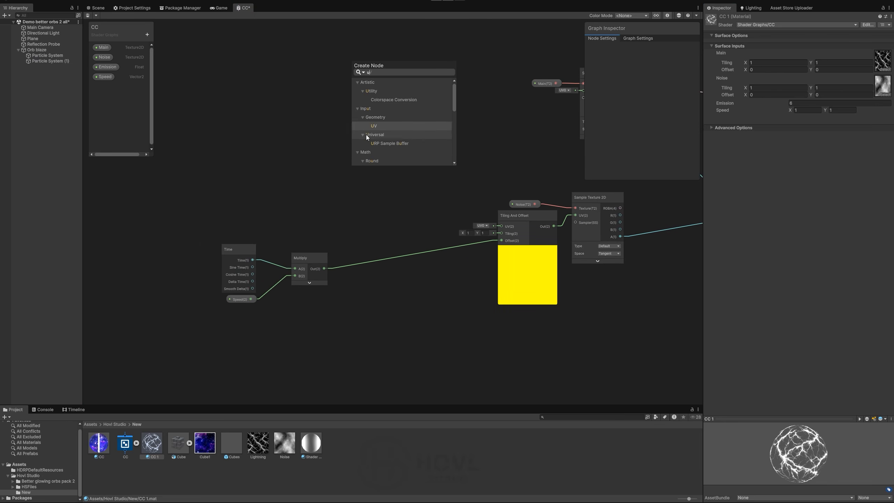
pyautogui.click(381, 99)
pyautogui.click(382, 165)
pyautogui.moveTo(379, 143)
pyautogui.mouseDown()
pyautogui.moveTo(321, 126)
pyautogui.moveTo(392, 154)
pyautogui.mouseUp()
pyautogui.write('s')
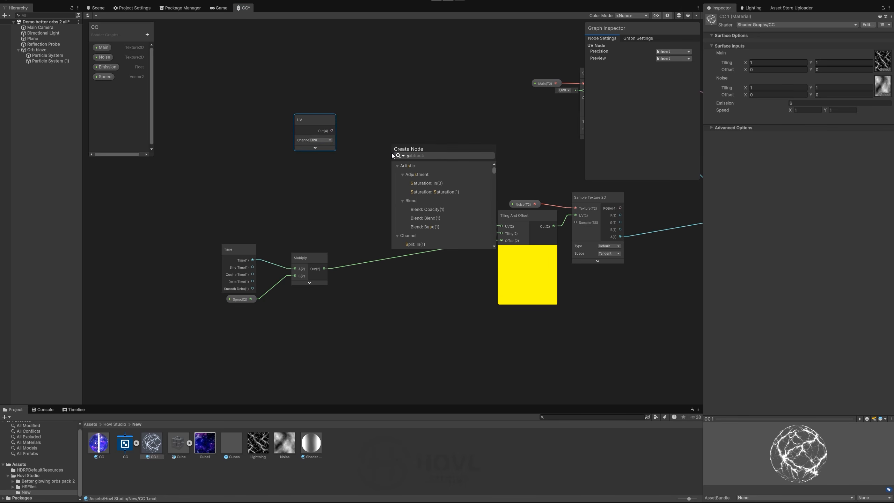
pyautogui.write('plit')
pyautogui.click(413, 174)
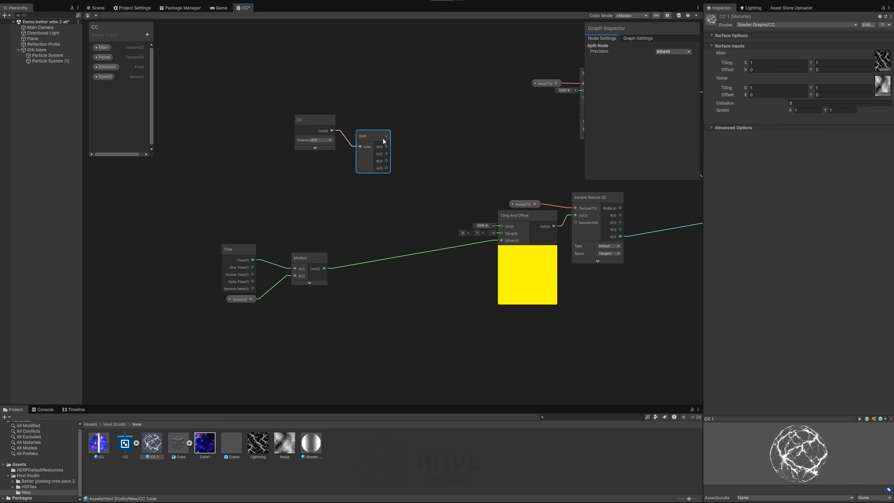
# Create an Add node and connect the UV output to its A input and the Split's B output to its B input.
pyautogui.press('space')
pyautogui.write('add')
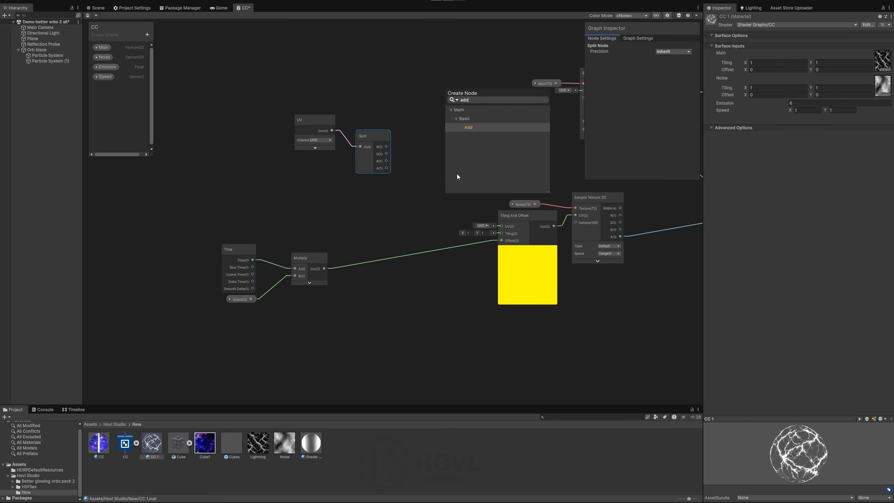
pyautogui.click(470, 129)
pyautogui.click(475, 190)
pyautogui.click(459, 166)
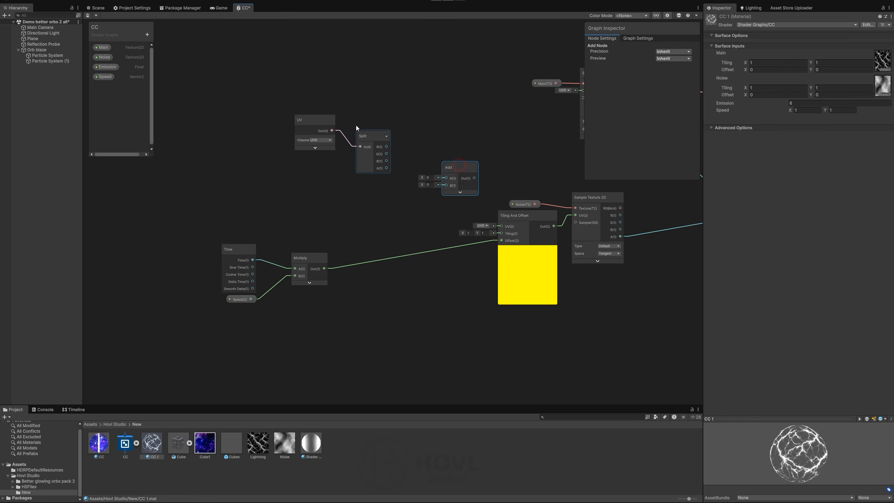
pyautogui.moveTo(333, 130); pyautogui.dragTo(446, 177)
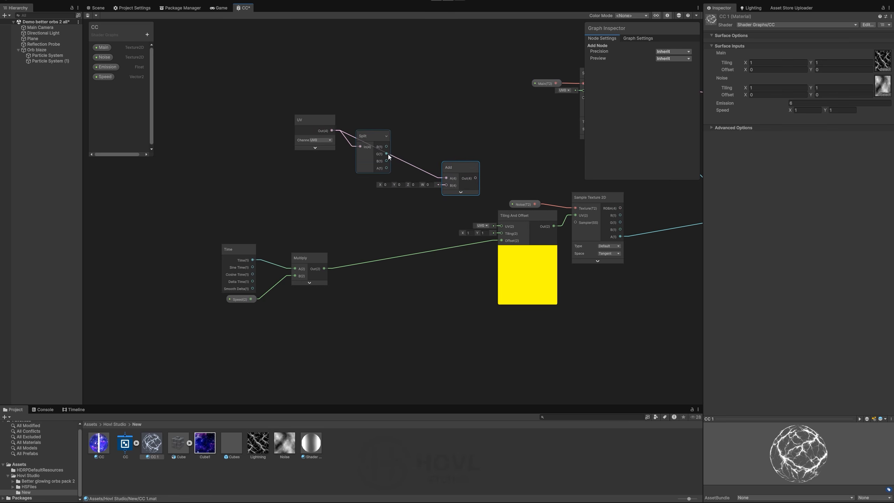
pyautogui.moveTo(387, 161); pyautogui.dragTo(456, 165)
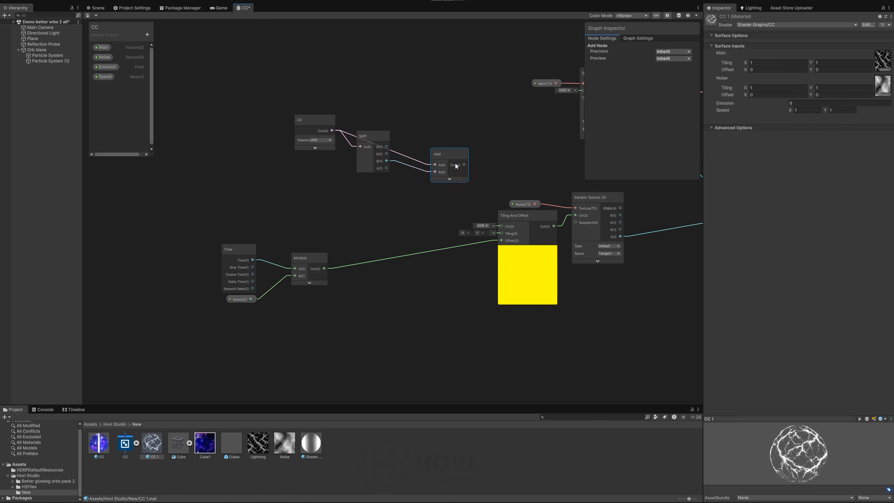
# Rearrange the UV, Split and Add nodes and connect the Add output to the UV input of Tiling And Offset.
pyautogui.moveTo(367, 161); pyautogui.dragTo(360, 192)
pyautogui.moveTo(302, 100); pyautogui.dragTo(370, 154)
pyautogui.click(408, 167)
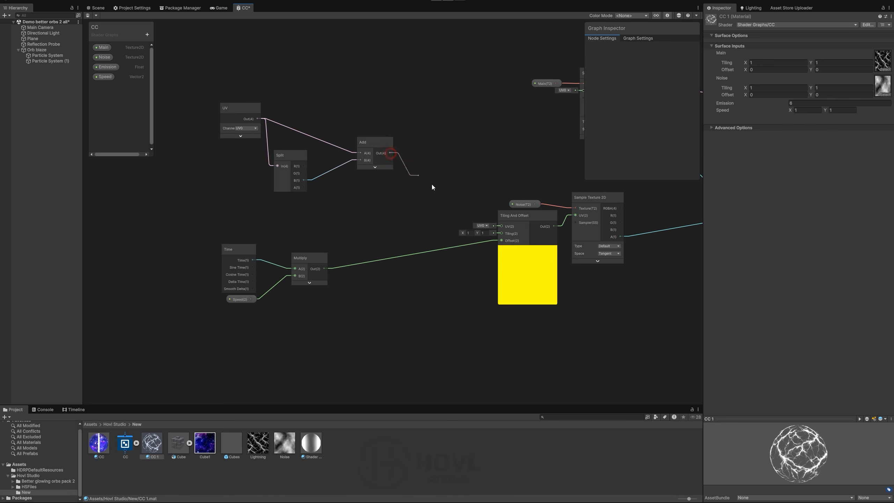
pyautogui.moveTo(498, 229); pyautogui.dragTo(501, 228)
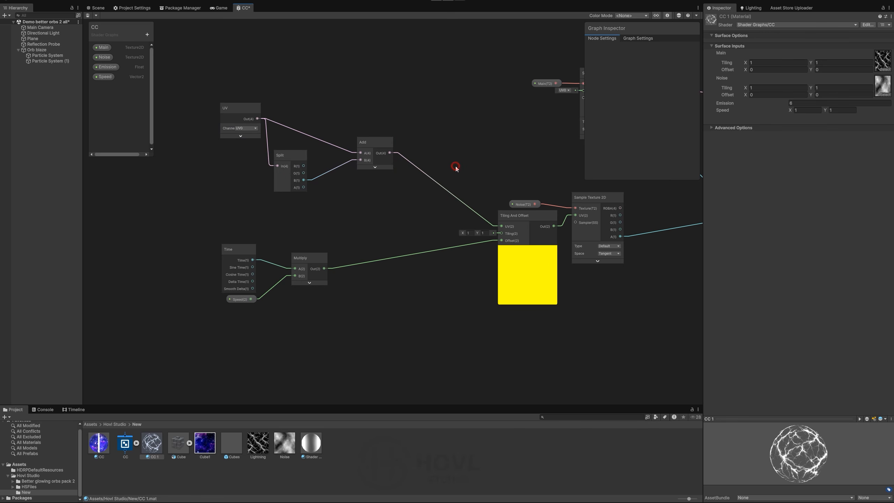
# Add a Step node below the noise Sample Texture 2D and collapse its preview.
pyautogui.moveTo(356, 123); pyautogui.dragTo(256, 123, button='middle')
pyautogui.moveTo(374, 144); pyautogui.dragTo(244, 119, button='middle')
pyautogui.scroll(-1, 441, 237)
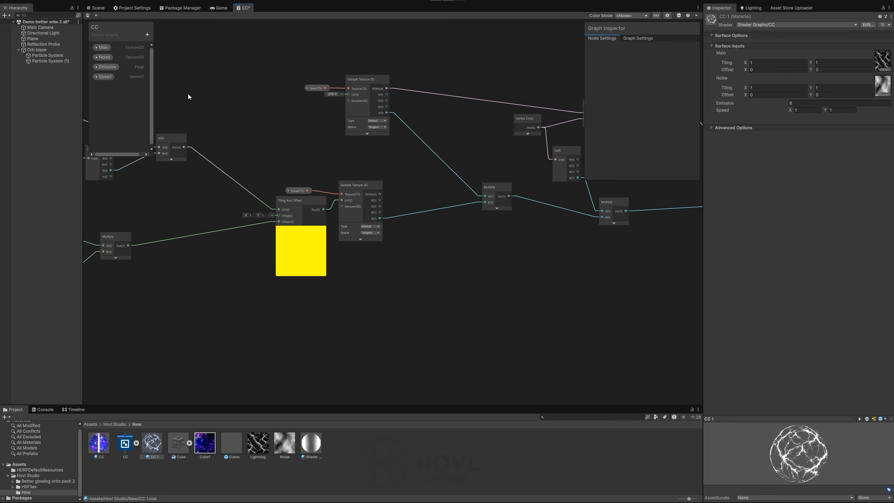
pyautogui.rightClick(444, 250)
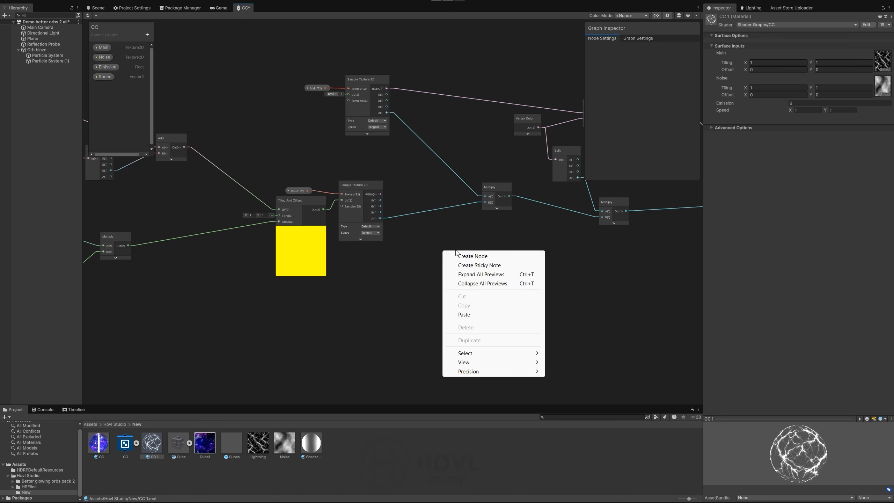
pyautogui.click(446, 247)
pyautogui.write('s')
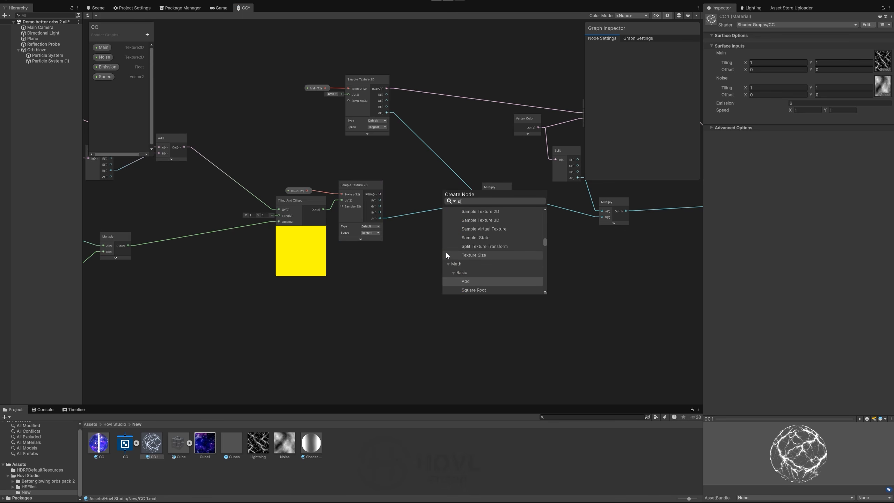
pyautogui.write('tep')
pyautogui.click(470, 233)
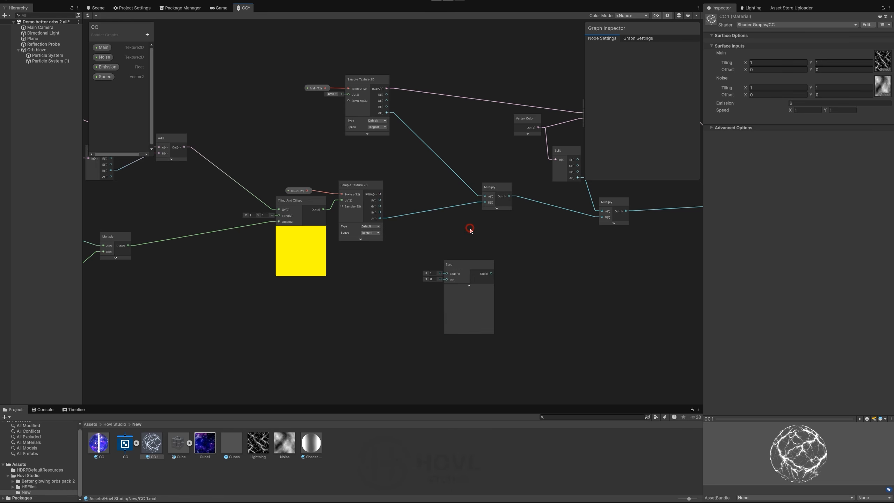
pyautogui.click(470, 287)
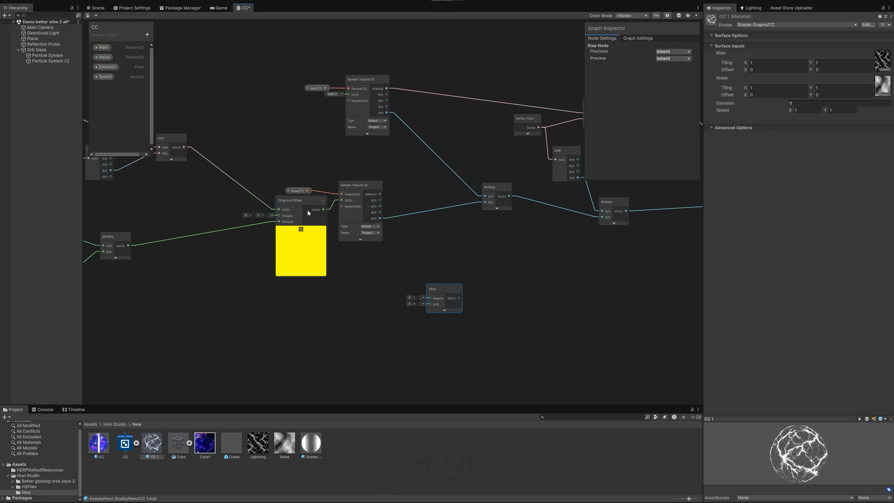
# Connect the noise texture's alpha to the Step node's Edge input and the UV Split's A output to its In input.
pyautogui.scroll(2, 357, 215)
pyautogui.moveTo(405, 241); pyautogui.dragTo(306, 197, button='middle')
pyautogui.moveTo(298, 193); pyautogui.dragTo(430, 281)
pyautogui.scroll(-3, 419, 284)
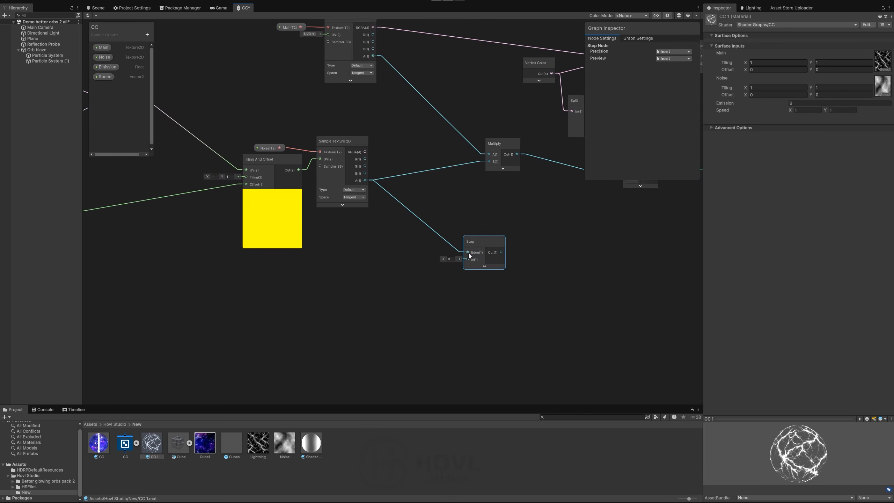
pyautogui.moveTo(394, 269); pyautogui.dragTo(436, 274, button='middle')
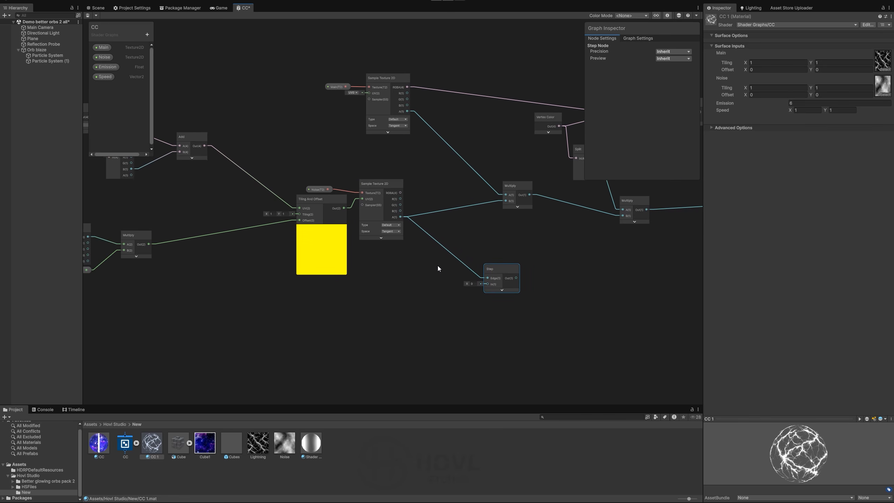
pyautogui.moveTo(372, 252); pyautogui.dragTo(431, 283, button='middle')
pyautogui.moveTo(286, 233); pyautogui.dragTo(298, 251, button='middle')
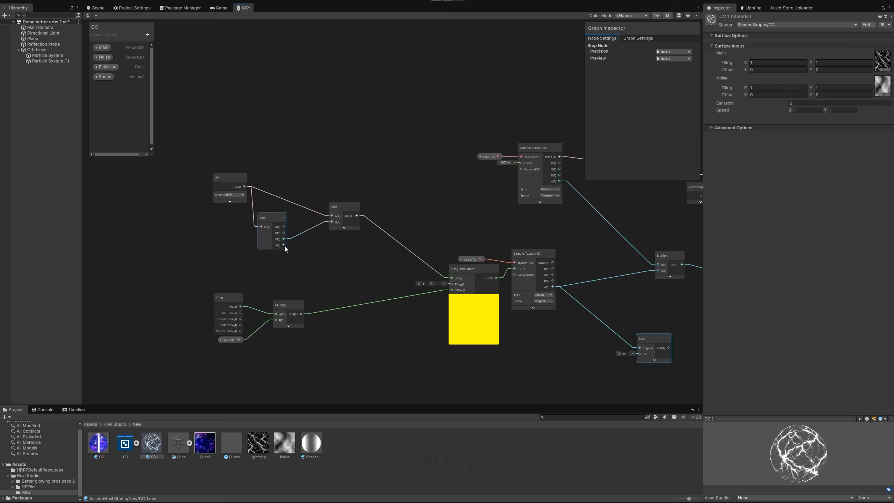
pyautogui.moveTo(284, 246); pyautogui.dragTo(640, 310)
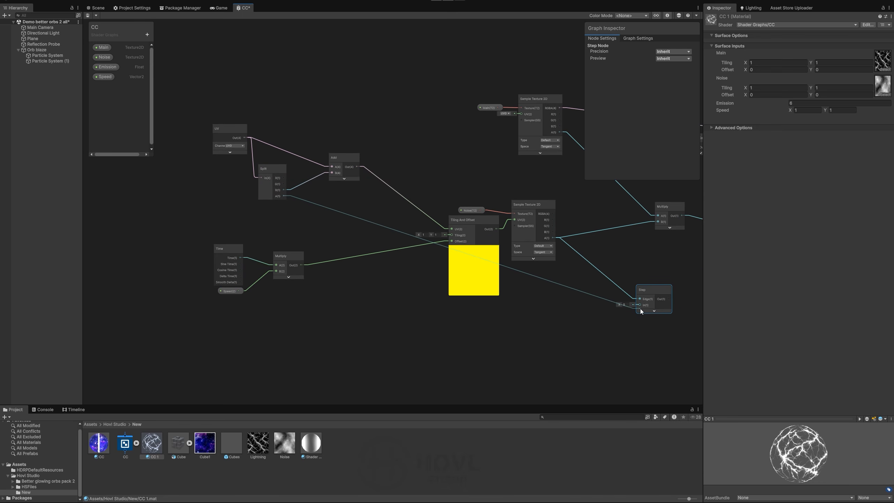
# Place the Step node beside the noise texture sample and connect its output to the B input of the texture-alpha Multiply.
pyautogui.moveTo(608, 343); pyautogui.dragTo(572, 345, button='middle')
pyautogui.moveTo(527, 333); pyautogui.dragTo(532, 255)
pyautogui.scroll(-3, 530, 303)
pyautogui.moveTo(530, 292); pyautogui.dragTo(433, 280, button='middle')
pyautogui.scroll(2, 549, 257)
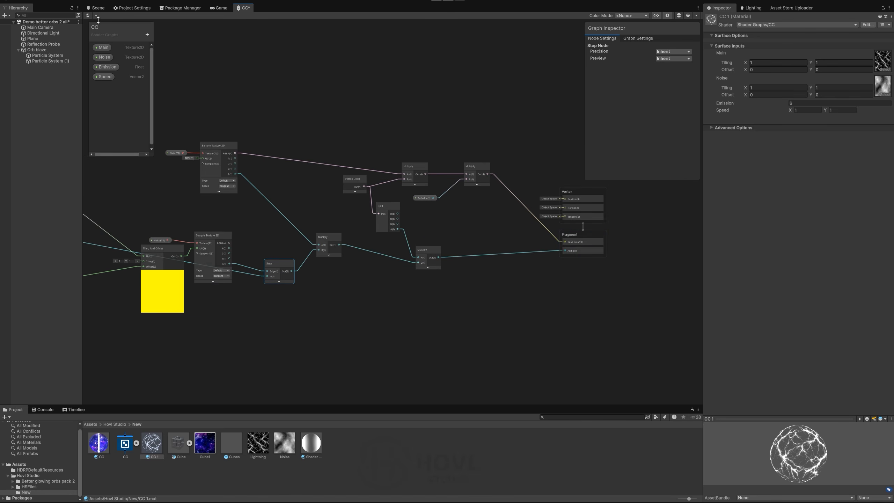
# Save the shader graph, check the orb in the Scene view, and return to the graph.
pyautogui.click(88, 15)
pyautogui.click(96, 8)
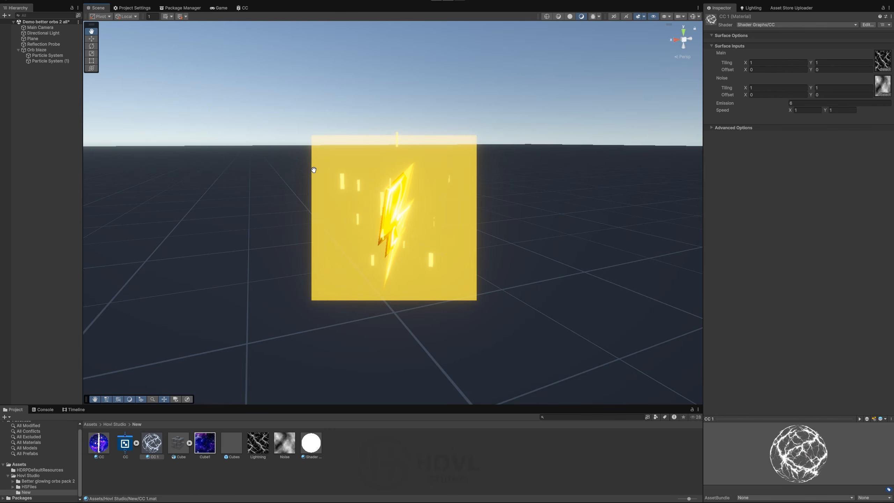
pyautogui.click(242, 8)
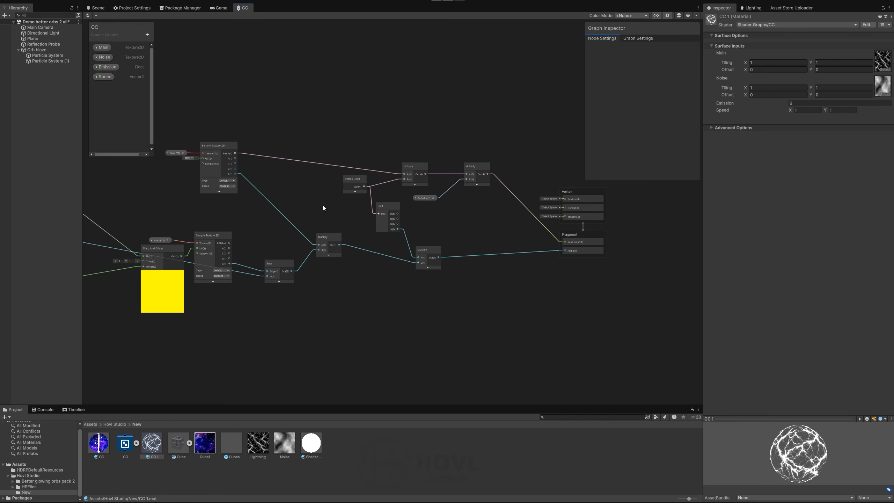
# Move the Step node down below the noise texture sample and the Multiply node.
pyautogui.moveTo(323, 208); pyautogui.dragTo(385, 201, button='middle')
pyautogui.moveTo(319, 221); pyautogui.dragTo(353, 219, button='middle')
pyautogui.moveTo(366, 263); pyautogui.dragTo(370, 306)
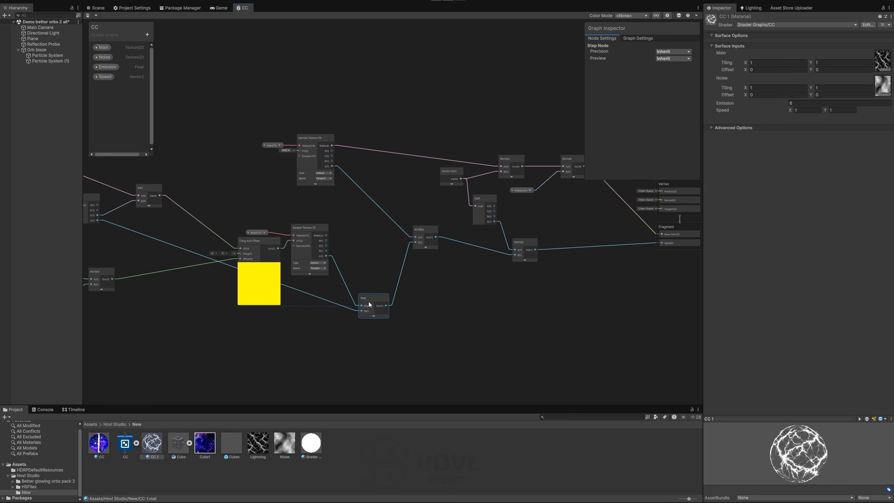
pyautogui.moveTo(370, 305); pyautogui.dragTo(369, 324)
pyautogui.click(147, 36)
pyautogui.click(168, 53)
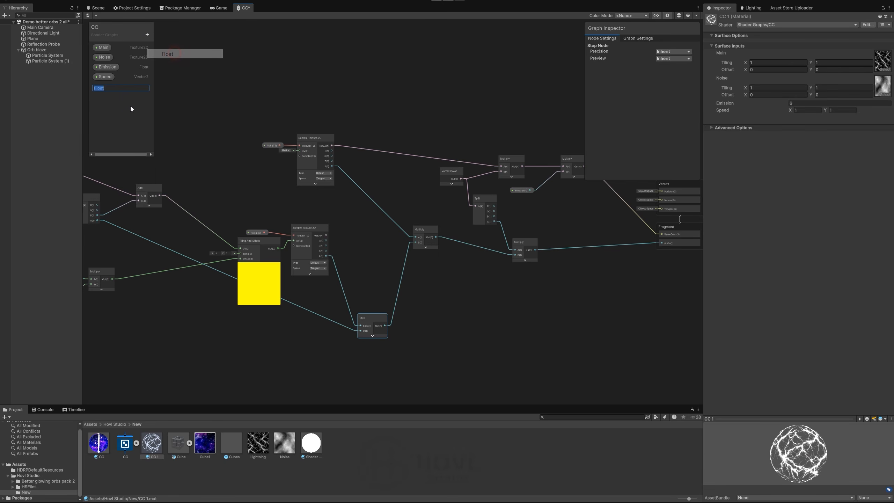
pyautogui.click(106, 89)
pyautogui.press('Delete')
# Add a Boolean property to the shader graph and name it "Step?".
pyautogui.click(146, 35)
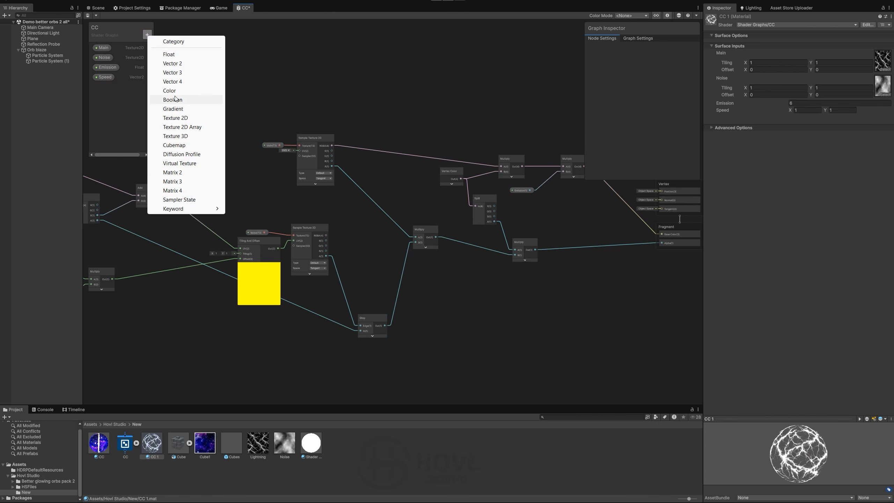
pyautogui.click(173, 100)
pyautogui.click(108, 87)
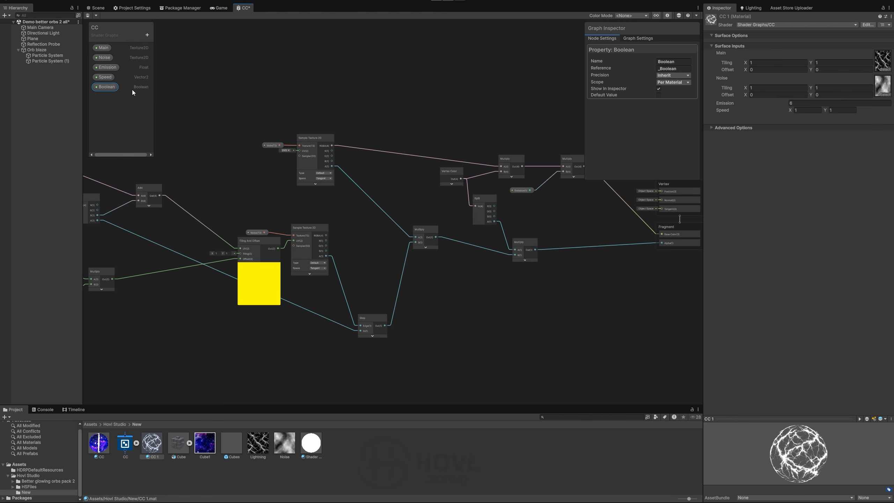
pyautogui.doubleClick(107, 88)
pyautogui.write('Step?')
pyautogui.press('Return')
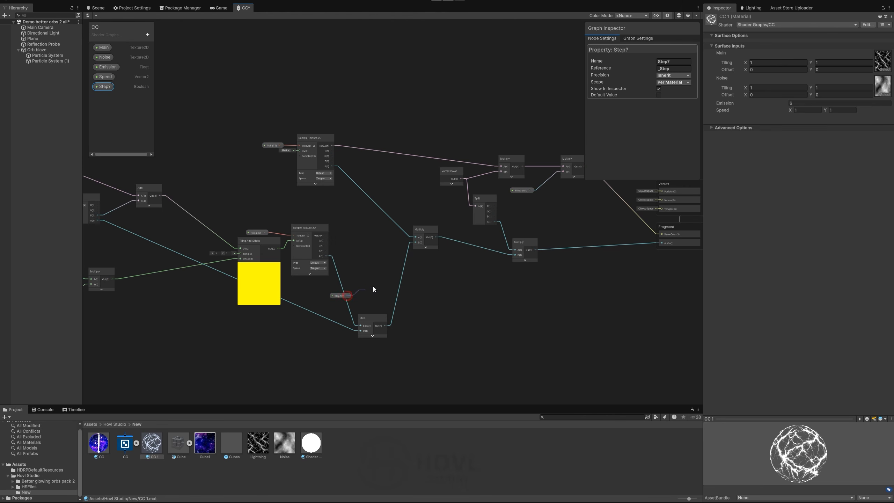
# Create a Branch node with the Step? property connected to its Predicate input, and collapse its preview.
pyautogui.press('space')
pyautogui.write('branch')
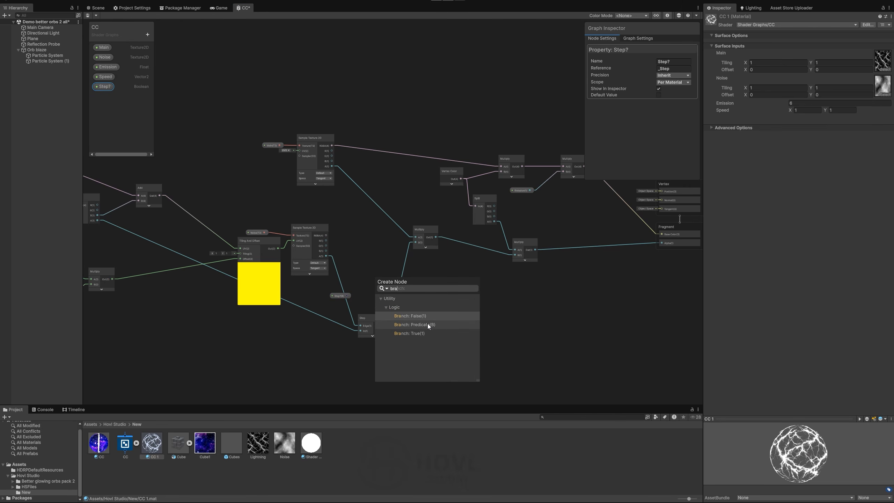
pyautogui.click(427, 324)
pyautogui.scroll(3, 391, 308)
pyautogui.click(387, 307)
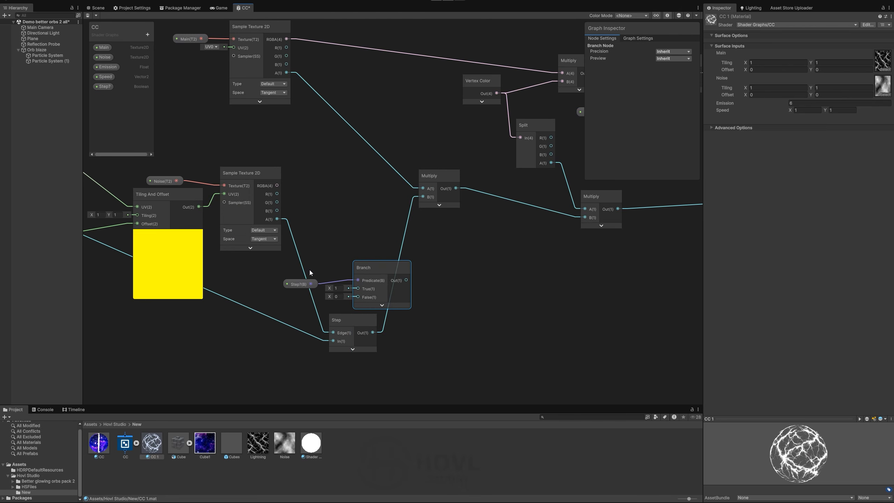
# Connect the Step output to the Branch's True input, the noise alpha to False, and the Branch output to the Multiply's B input.
pyautogui.moveTo(288, 284); pyautogui.dragTo(360, 233)
pyautogui.click(368, 266)
pyautogui.moveTo(278, 219); pyautogui.dragTo(423, 197)
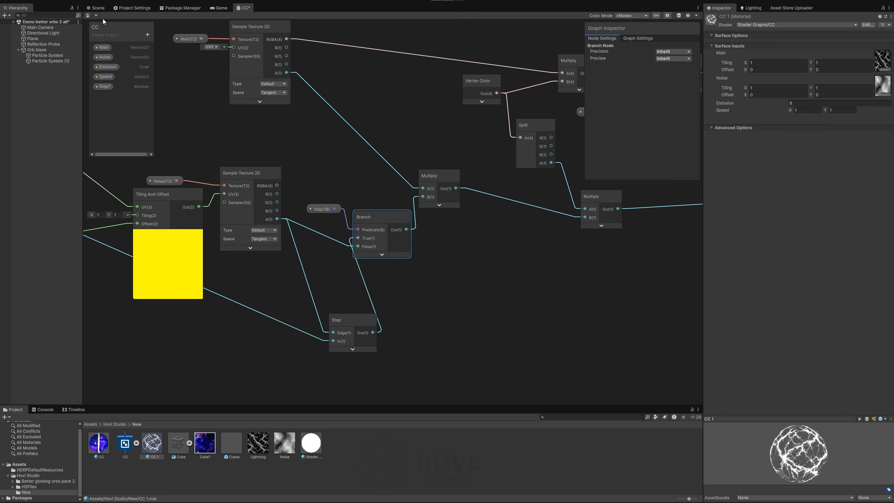
# Save the shader graph and enable Step? on the CC 1 material.
pyautogui.click(92, 16)
pyautogui.click(97, 8)
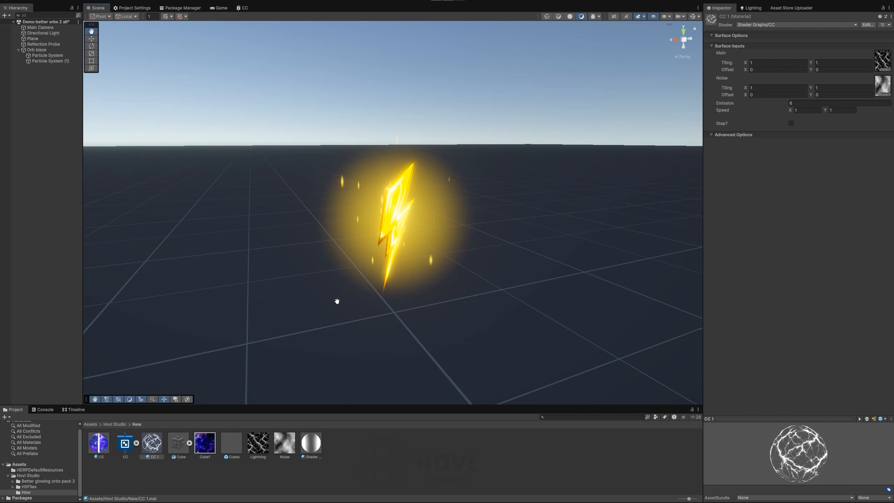
pyautogui.click(177, 451)
pyautogui.click(152, 443)
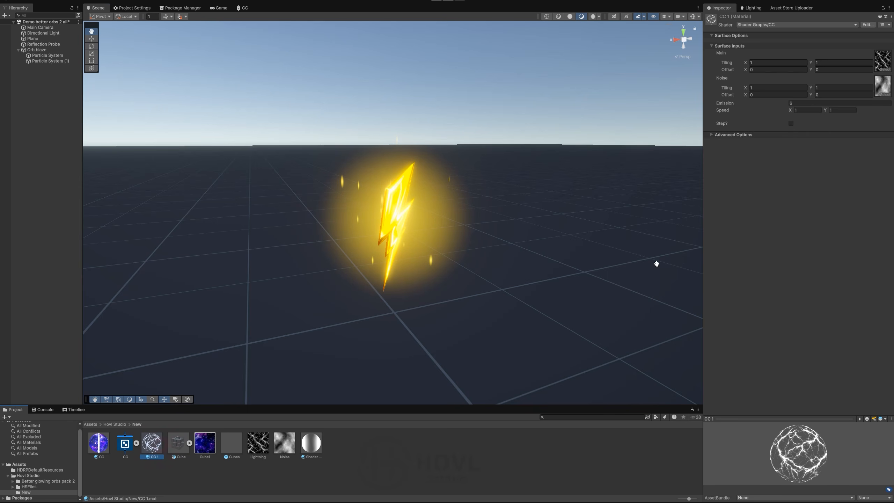
pyautogui.click(791, 123)
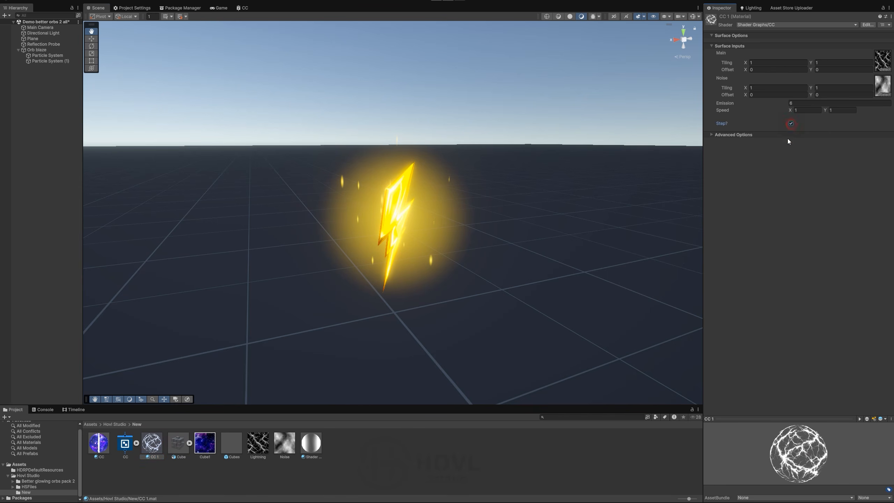
# Duplicate the glow Particle System in the orb and enable Looping on the copy.
pyautogui.click(46, 55)
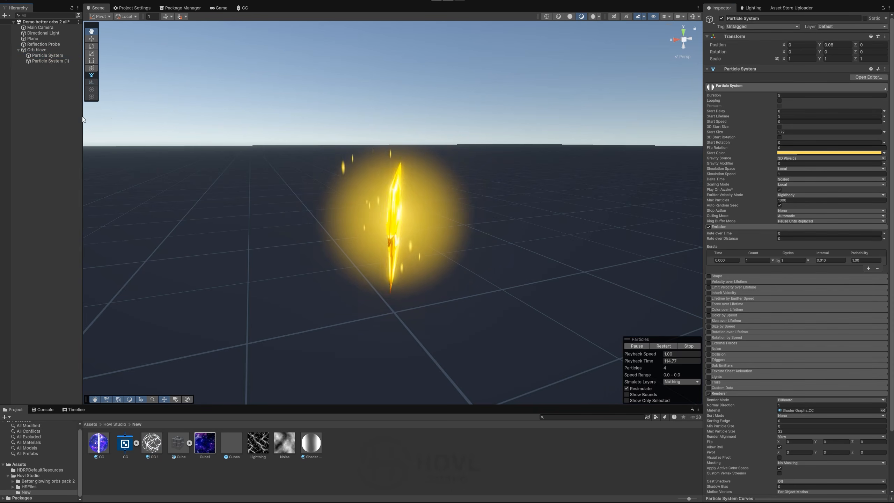
pyautogui.hotkey('ctrl', 'd')
pyautogui.click(779, 101)
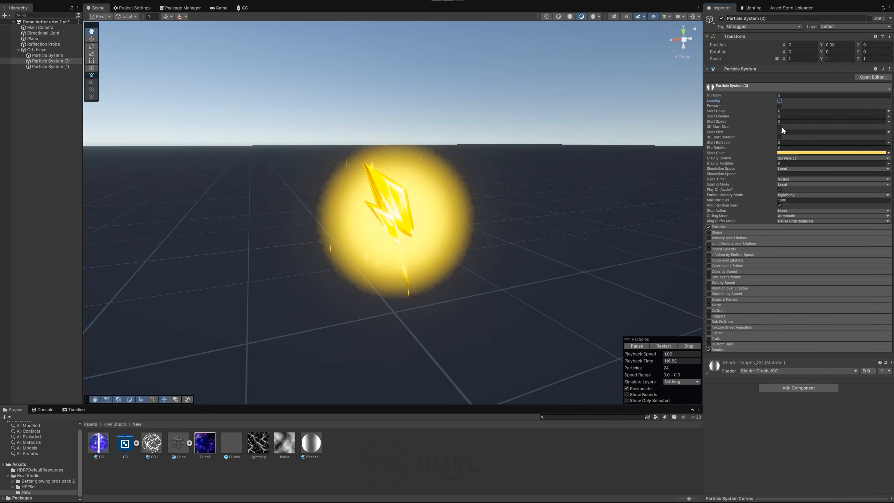
# Set the duplicated particle system's Ring Buffer Mode to Disabled and assign the CC 1 material in its Renderer.
pyautogui.click(781, 223)
pyautogui.click(788, 227)
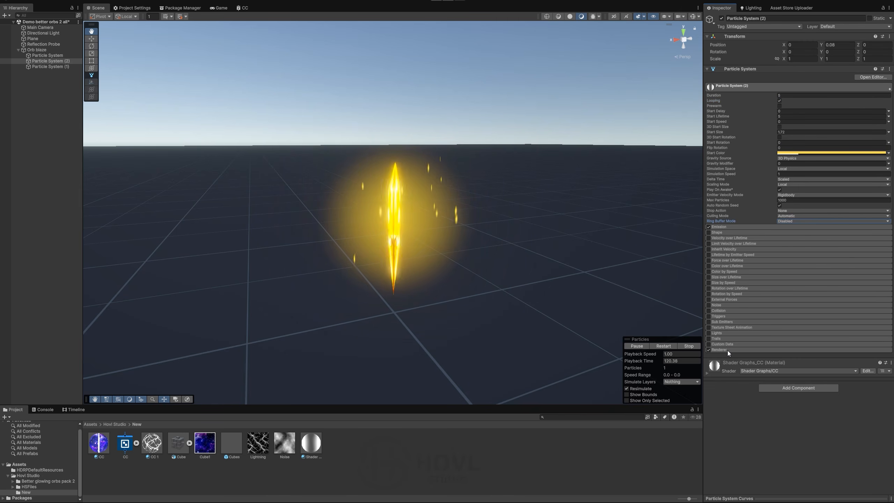
pyautogui.click(728, 351)
pyautogui.scroll(-2, 781, 346)
pyautogui.moveTo(152, 443); pyautogui.dragTo(813, 343)
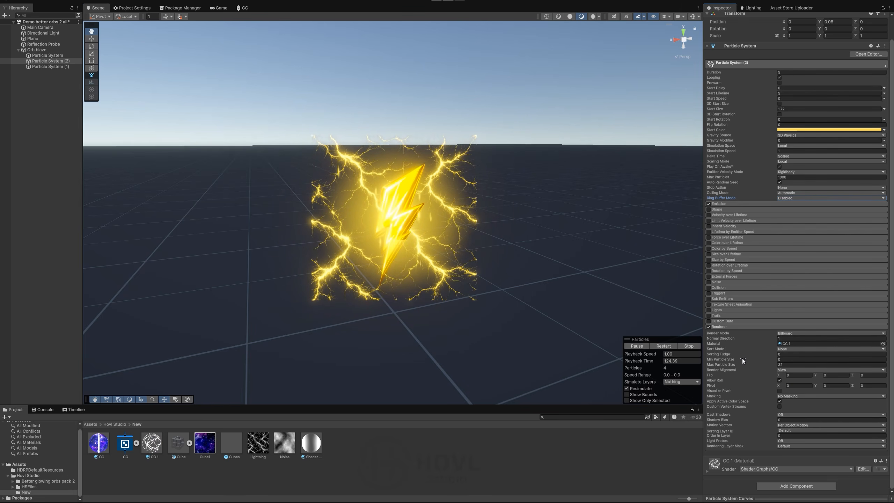
# Enable Custom Vertex Streams in the Renderer and add the Custom1.xy stream.
pyautogui.click(779, 407)
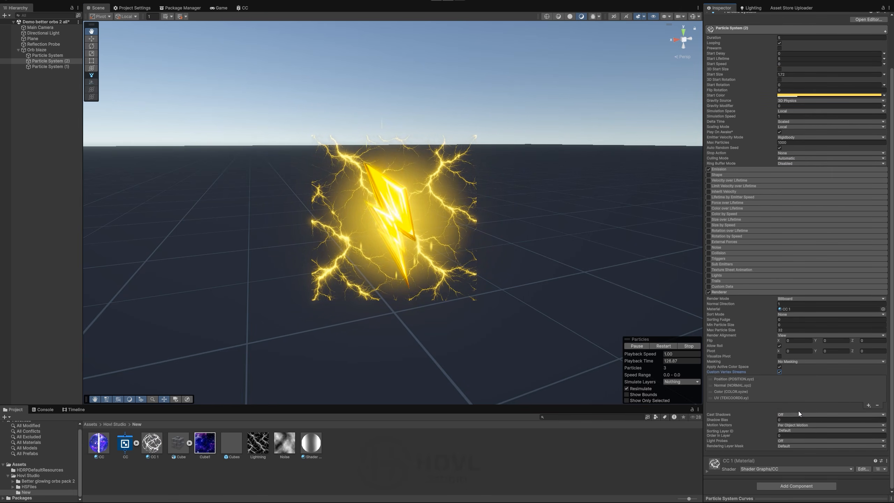
pyautogui.click(869, 405)
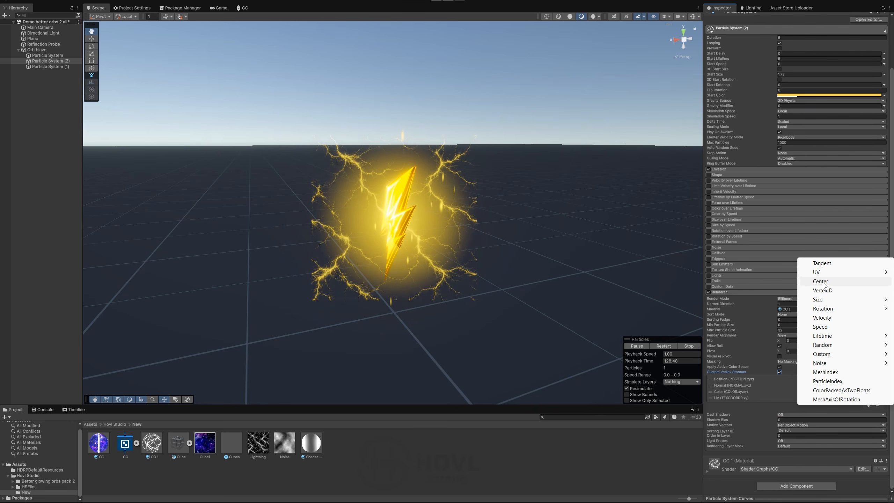
pyautogui.moveTo(823, 354)
pyautogui.click(774, 363)
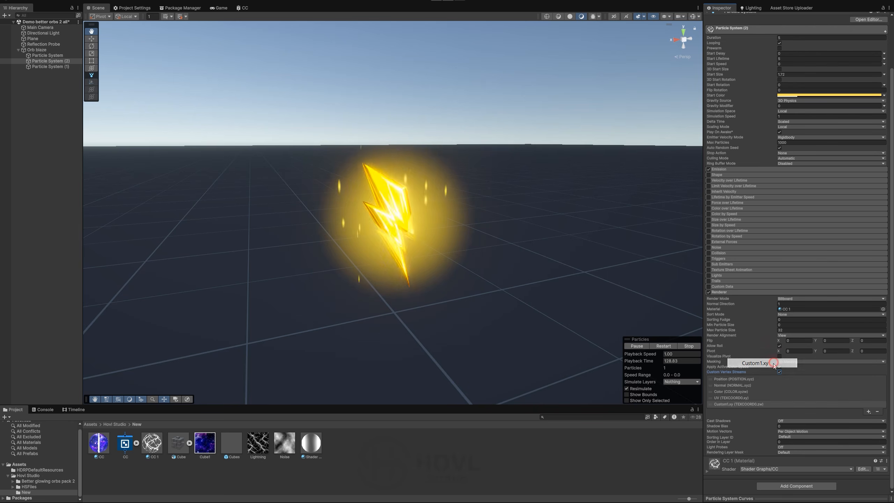
# Enable Custom Data with Custom1 in Vector mode and make its X component random between the constants 0 and 1.
pyautogui.click(709, 287)
pyautogui.click(802, 301)
pyautogui.click(798, 313)
pyautogui.click(777, 312)
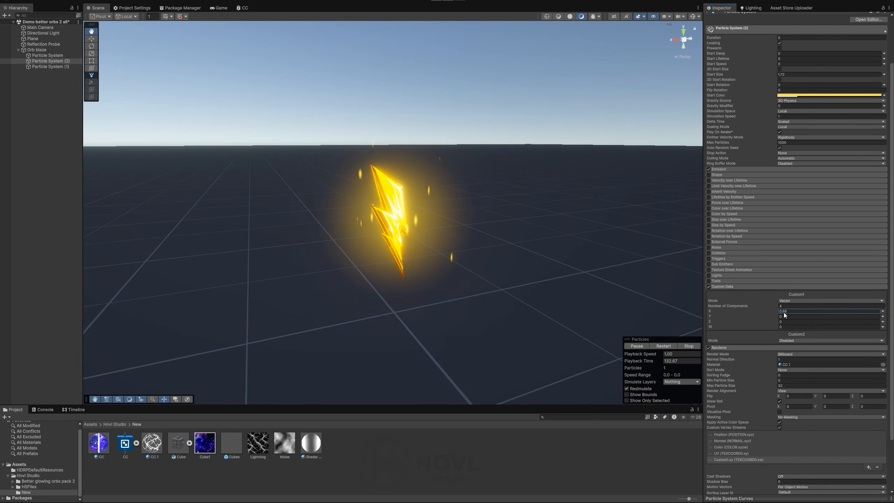
pyautogui.click(792, 311)
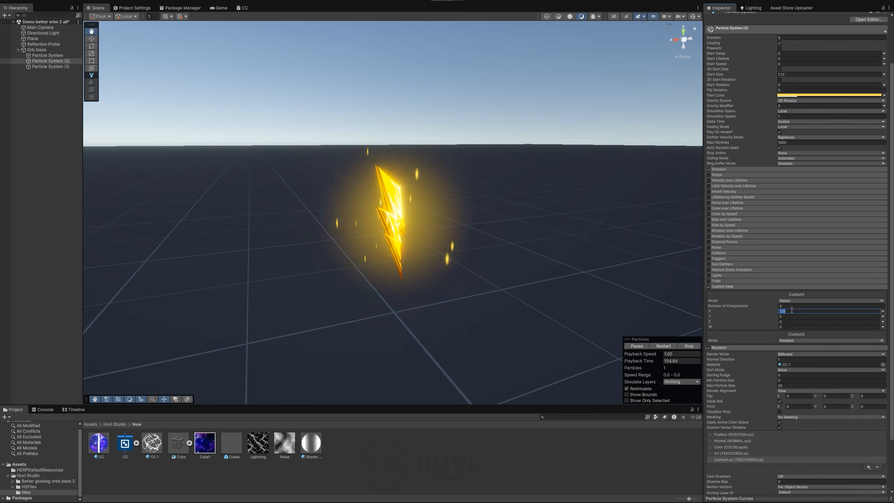
pyautogui.click(882, 311)
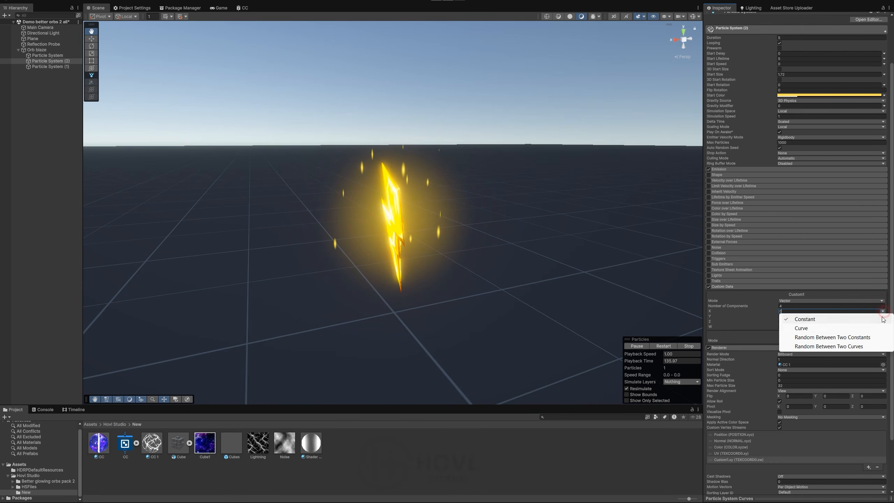
pyautogui.click(866, 335)
pyautogui.click(839, 312)
pyautogui.write('1')
# Try different constant values for Custom1's Y component, such as 0.35, to test the lightning dissolve.
pyautogui.click(781, 316)
pyautogui.write('0.33')
pyautogui.click(785, 317)
pyautogui.press('BackSpace')
pyautogui.write('2')
pyautogui.moveTo(783, 320); pyautogui.dragTo(784, 320)
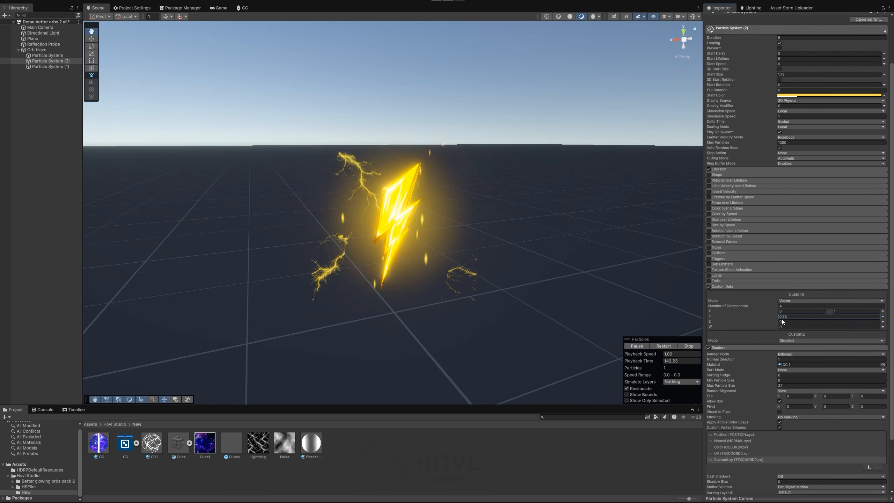
pyautogui.click(789, 317)
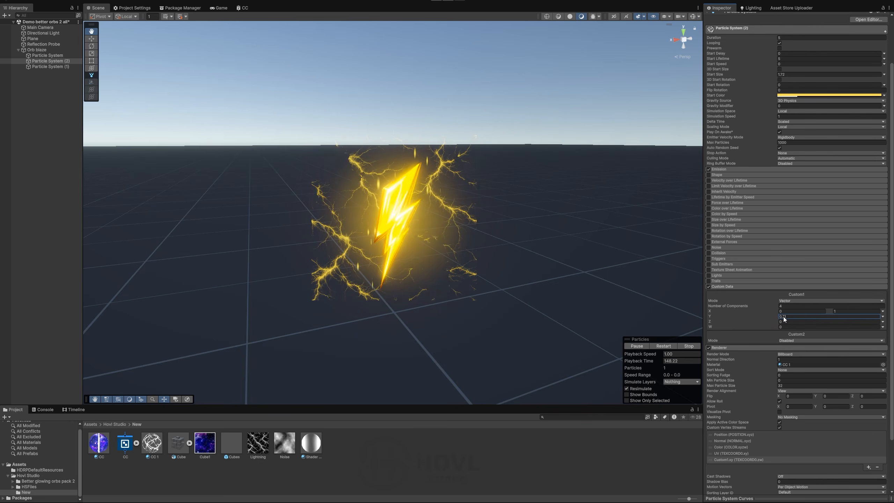
pyautogui.moveTo(778, 319); pyautogui.dragTo(784, 320)
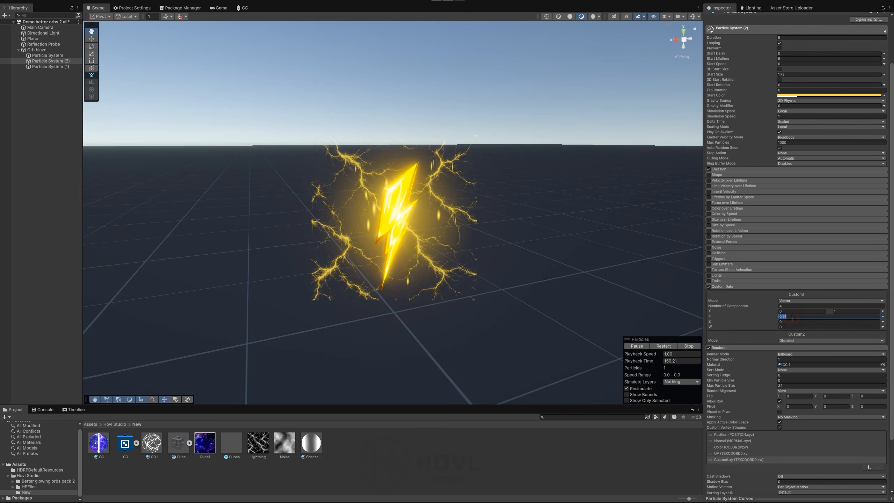
# Switch Custom1's Y component to a curve that eases down from 1 to 0 and restart the particle playback.
pyautogui.click(882, 317)
pyautogui.click(813, 333)
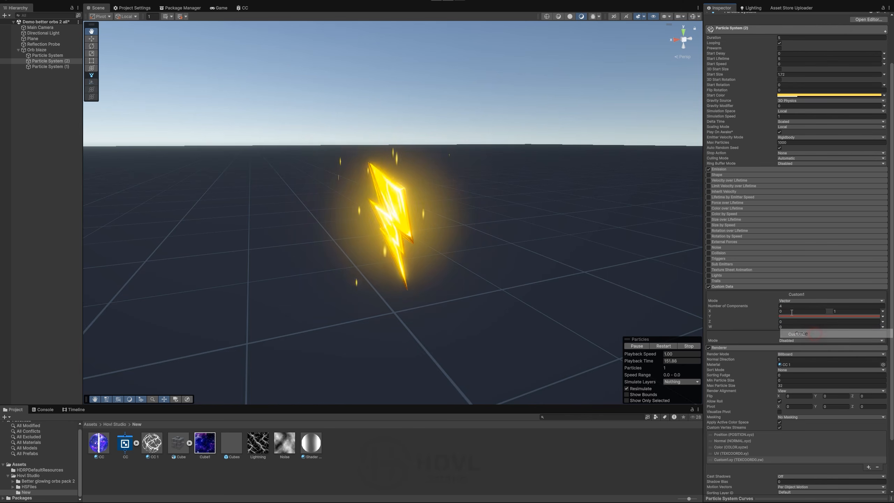
pyautogui.click(735, 498)
pyautogui.click(767, 495)
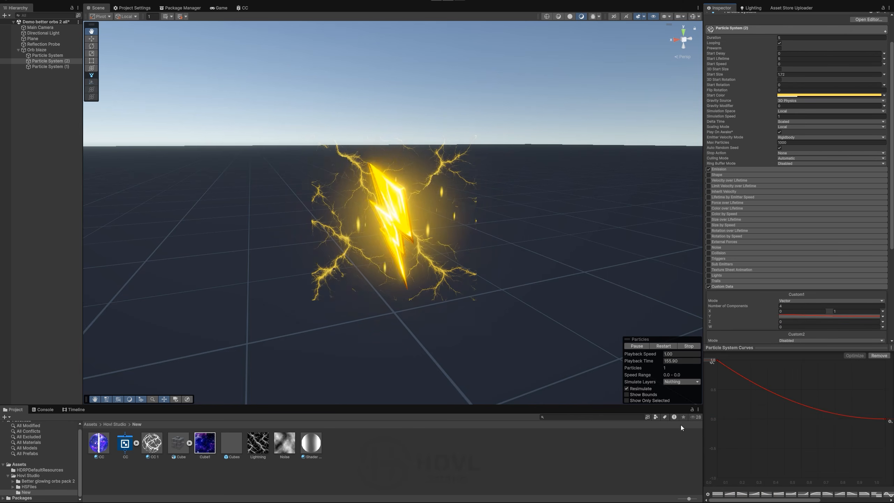
pyautogui.click(663, 346)
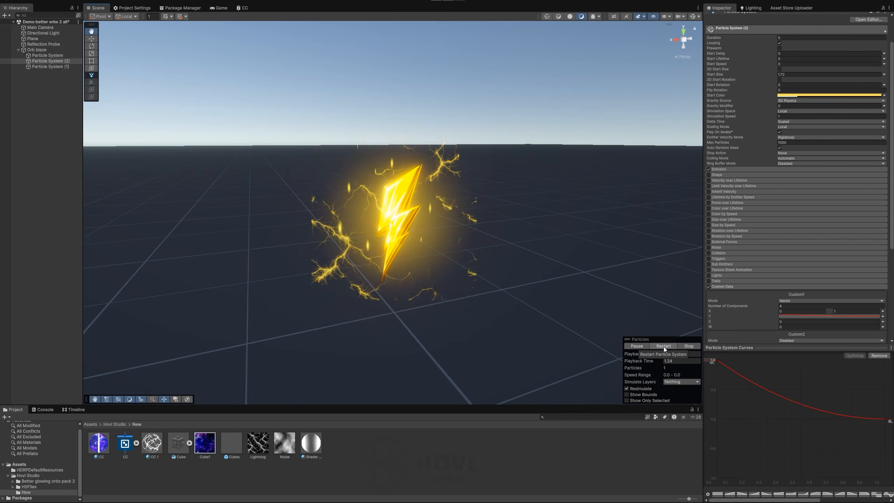
# Set Start Lifetime to 0.2 and replace the emission burst with a Rate over Time of 10.
pyautogui.scroll(3, 843, 196)
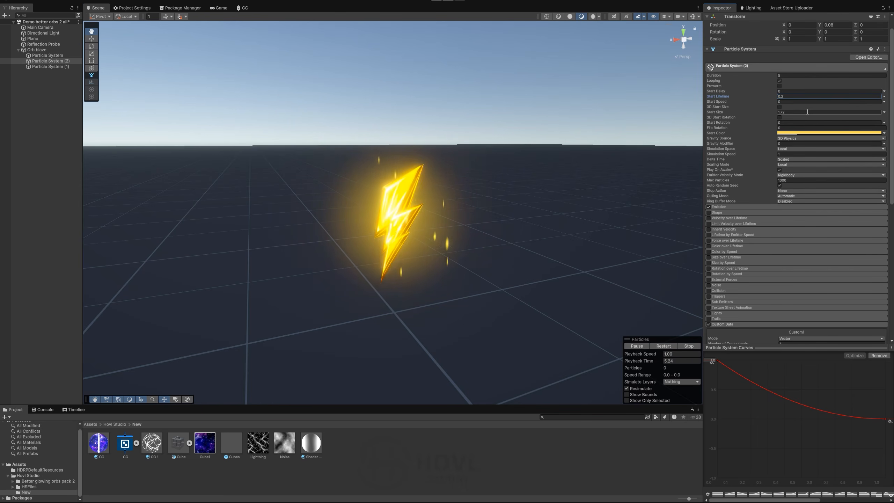
pyautogui.click(734, 208)
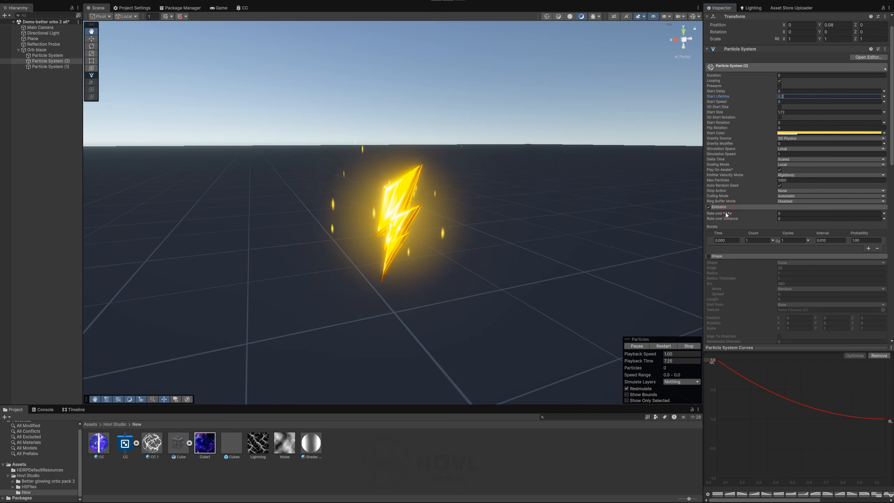
pyautogui.click(723, 257)
pyautogui.click(786, 214)
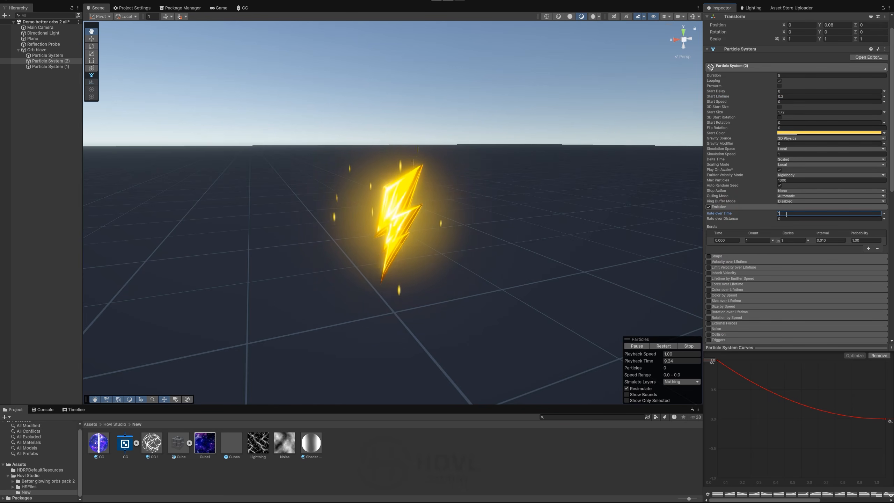
pyautogui.write('10')
pyautogui.click(710, 240)
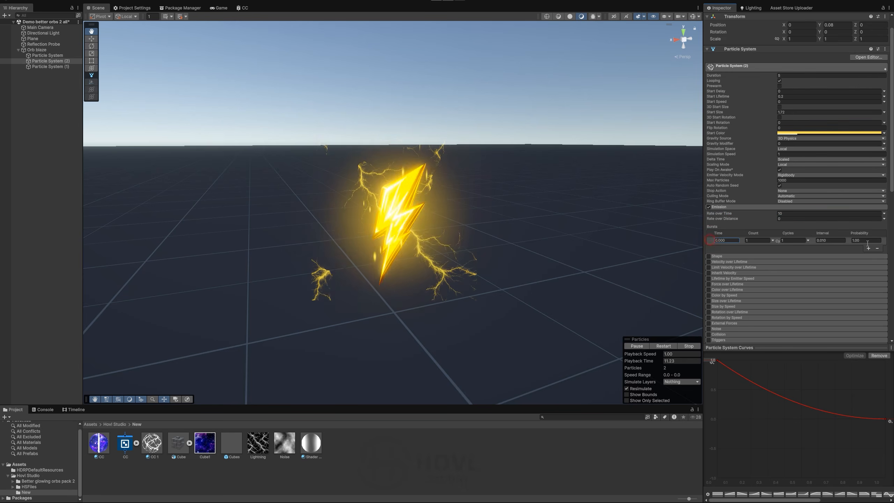
pyautogui.click(876, 248)
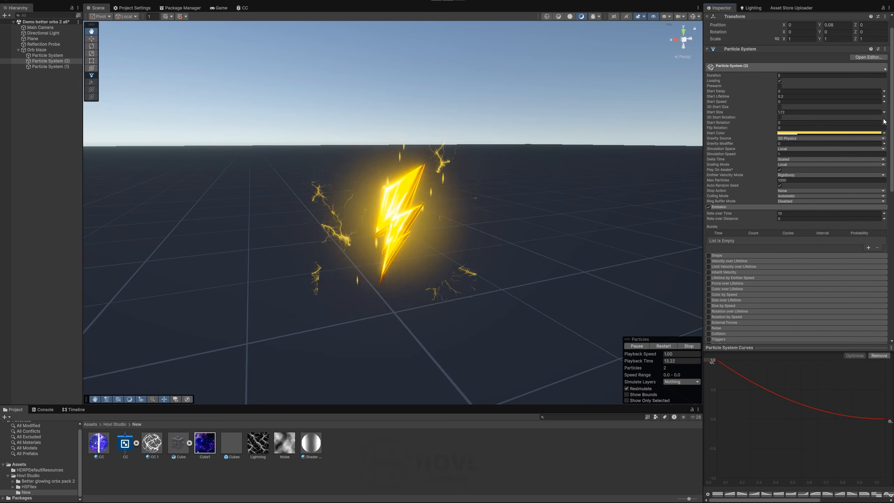
pyautogui.click(779, 118)
pyautogui.click(884, 123)
pyautogui.click(863, 148)
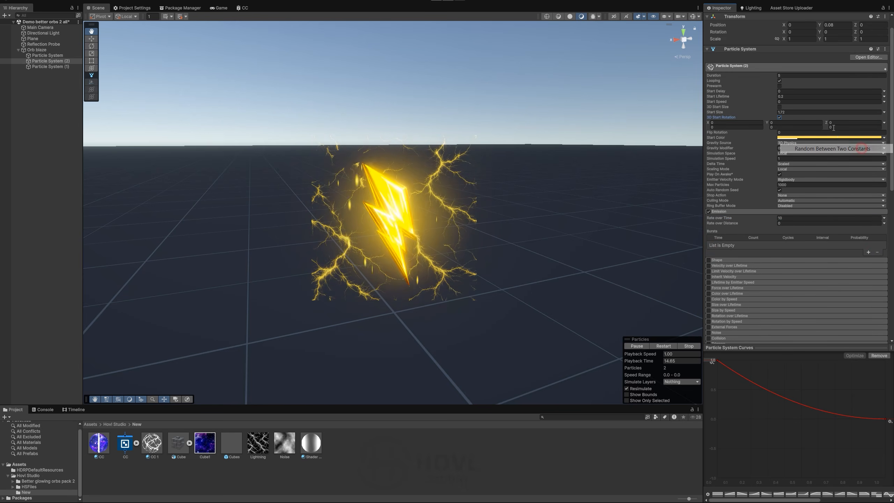
pyautogui.hotkey('ctrl', 'z')
pyautogui.hotkey('ctrl', 'z')
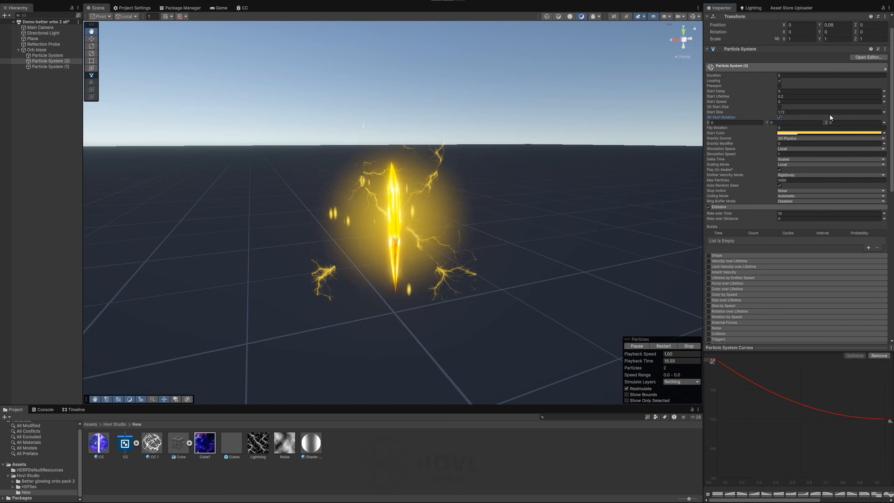
pyautogui.click(884, 123)
pyautogui.click(870, 155)
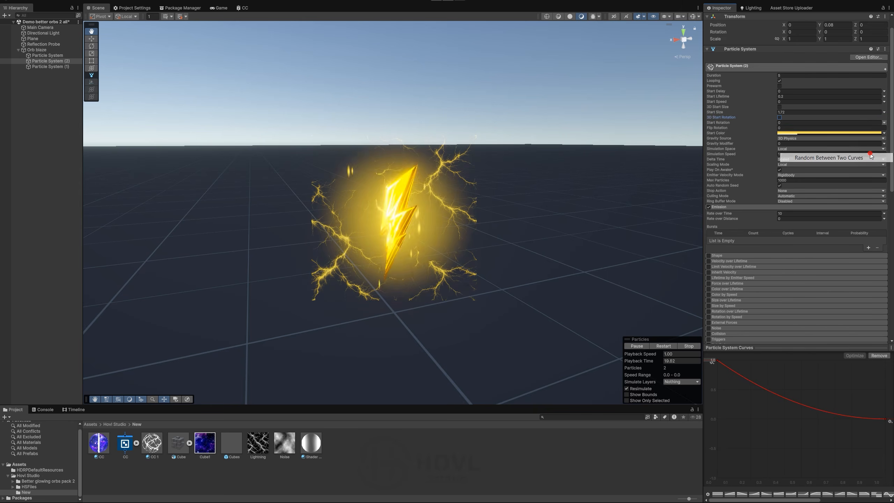
pyautogui.hotkey('ctrl', 'z')
# Set Start Rotation to Random Between Two Constants, ranging from 0 to 360.
pyautogui.click(884, 123)
pyautogui.click(809, 151)
pyautogui.click(852, 123)
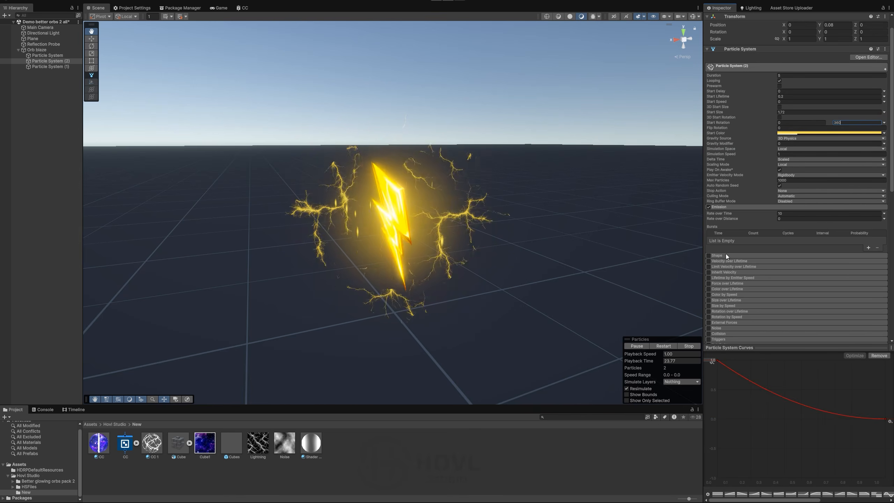
# Enable Size over Lifetime with a rising ease-out curve preset for the lightning particles.
pyautogui.scroll(-5, 740, 250)
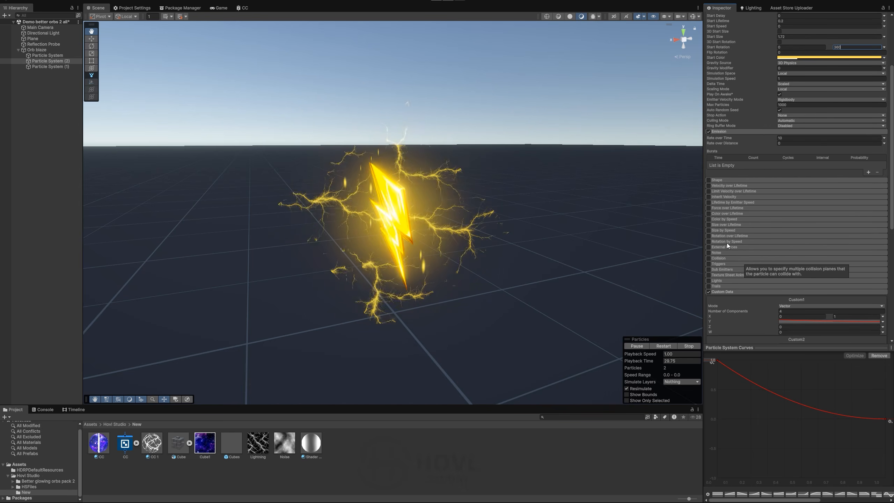
pyautogui.click(708, 224)
pyautogui.click(791, 236)
pyautogui.click(777, 495)
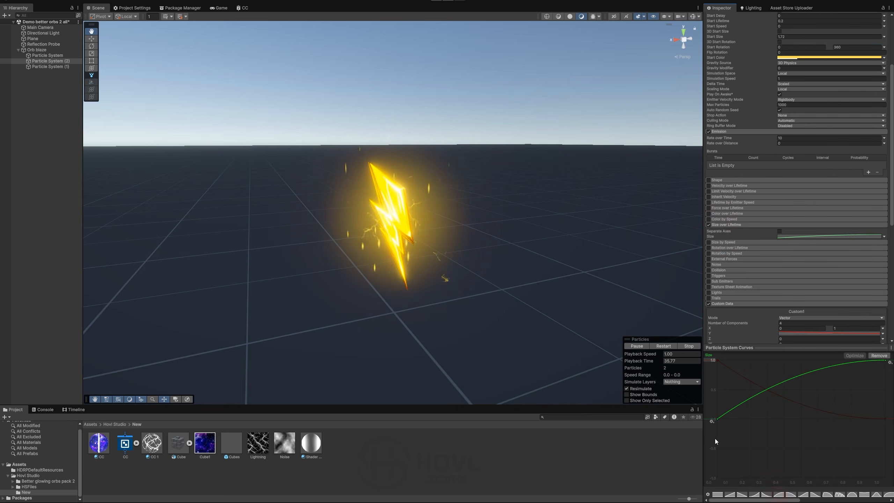
# Set the lightning particle system's Start Lifetime to 0.5.
pyautogui.scroll(3, 791, 175)
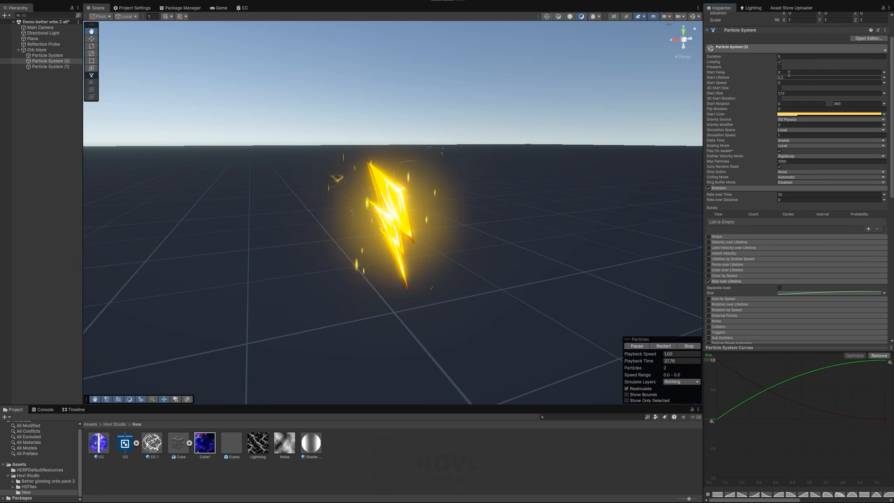
pyautogui.click(784, 78)
pyautogui.write('0.4')
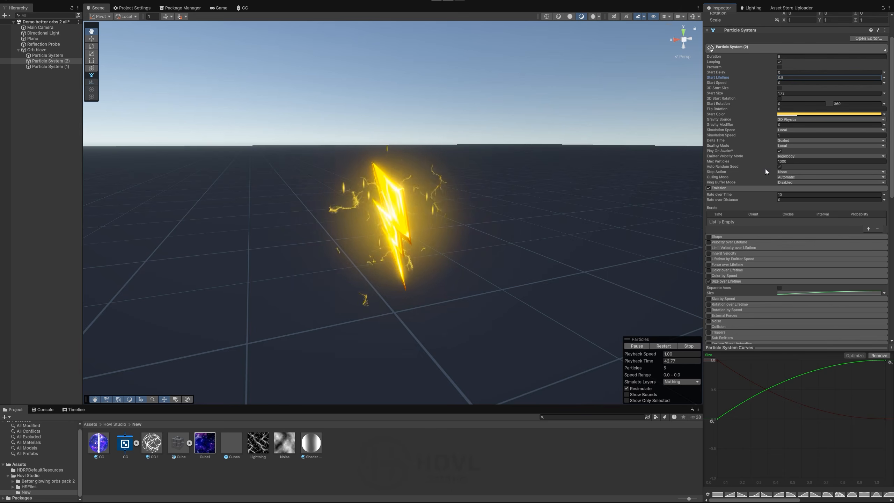
# Set the CC 1 material's Speed to 1 on both X and Y.
pyautogui.scroll(-10, 766, 169)
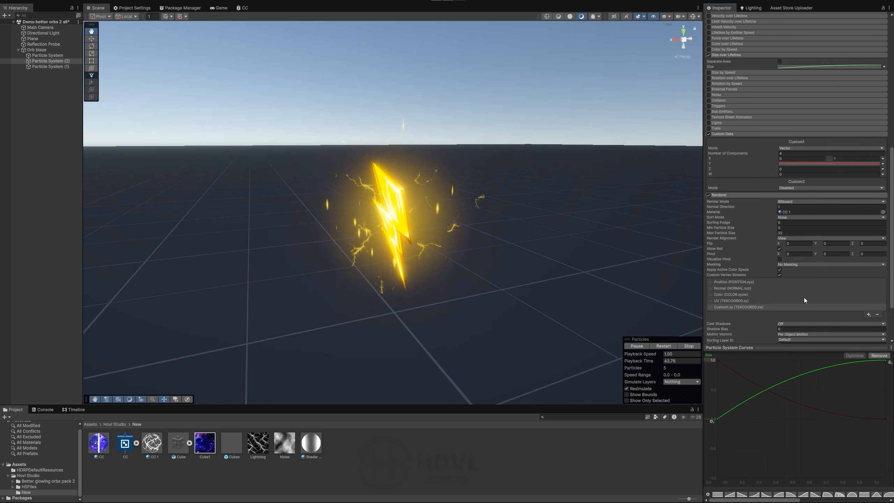
pyautogui.scroll(-6, 784, 286)
pyautogui.click(799, 277)
pyautogui.moveTo(821, 277); pyautogui.dragTo(825, 275)
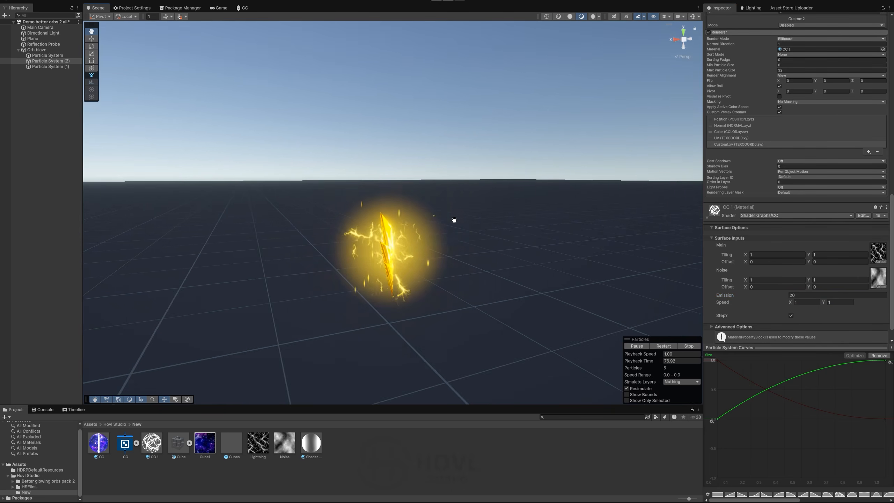
# Change the glow Particle System's Start Color to a fainter orange-yellow and restart its playback.
pyautogui.moveTo(453, 219); pyautogui.dragTo(447, 226, button='right')
pyautogui.scroll(3, 414, 202)
pyautogui.moveTo(413, 200); pyautogui.dragTo(391, 220, button='right')
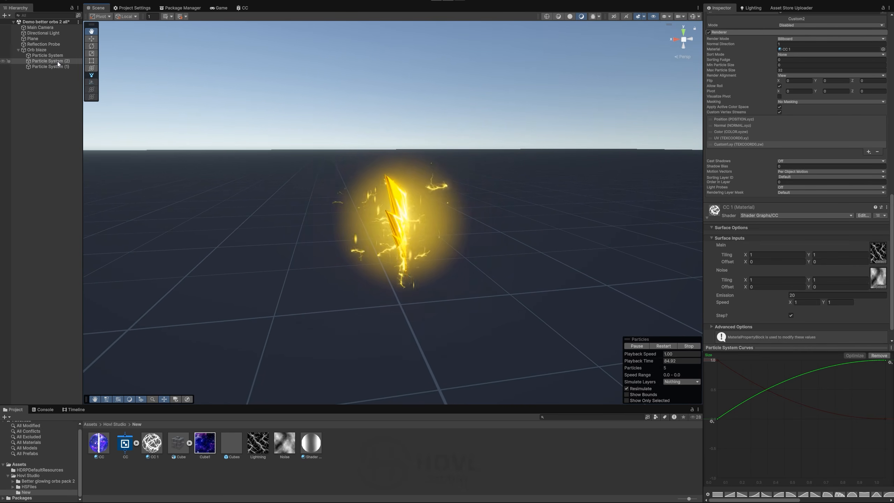
pyautogui.click(49, 55)
pyautogui.scroll(5, 820, 180)
pyautogui.click(790, 88)
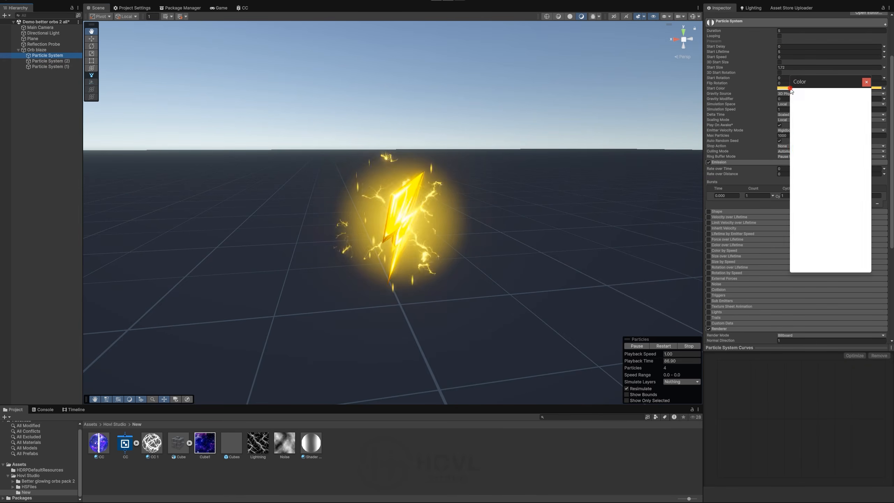
pyautogui.moveTo(837, 141); pyautogui.dragTo(835, 130)
pyautogui.click(663, 345)
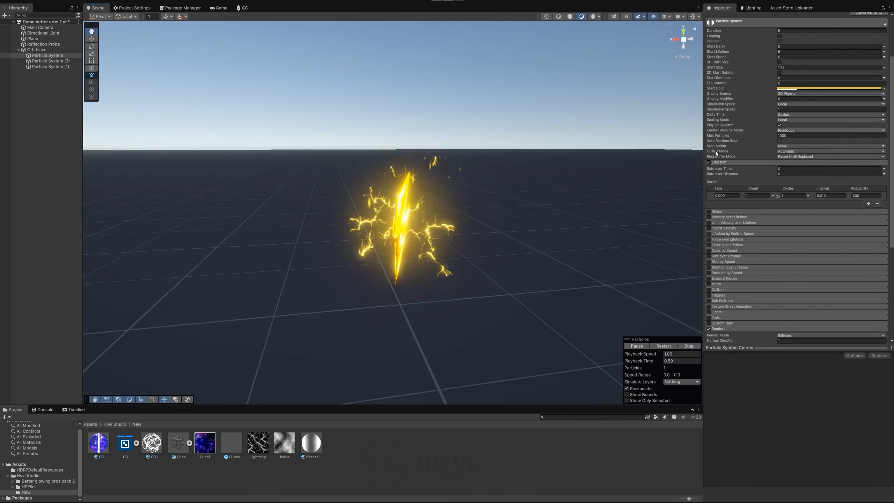
# Replace Orb blaze in the scene with the Cubes prefab and parent the retained glow Particle System under Cubes.
pyautogui.moveTo(452, 269); pyautogui.dragTo(453, 263, button='right')
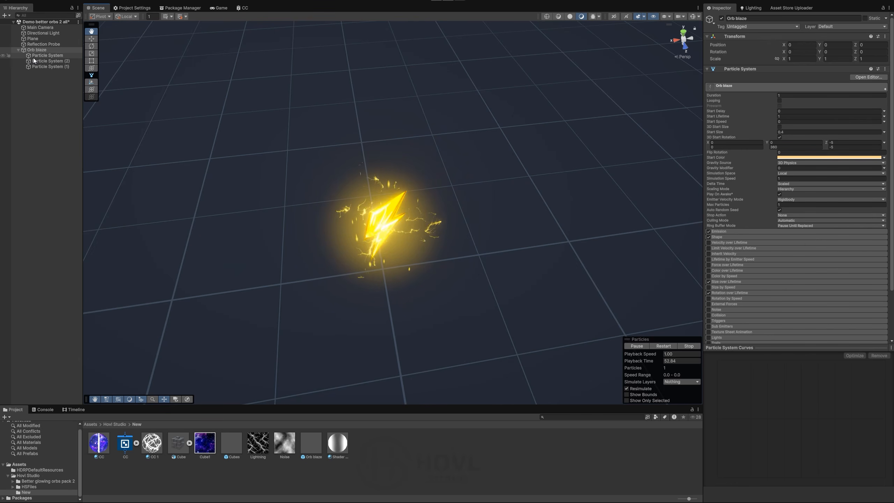
pyautogui.click(26, 113)
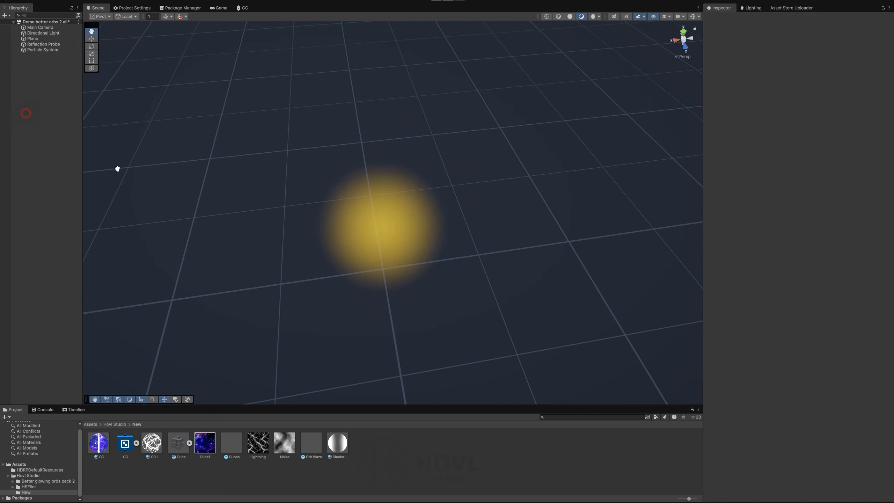
pyautogui.moveTo(232, 444); pyautogui.dragTo(11, 214)
pyautogui.moveTo(36, 51); pyautogui.dragTo(39, 56)
# Set the glow's Start Size to 3 and change its Start Color to a bright saturated blue matching the cubes.
pyautogui.click(791, 132)
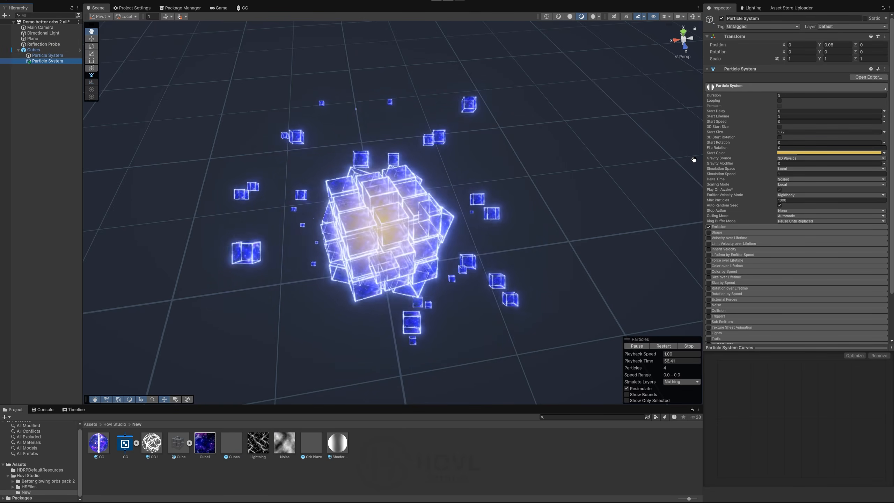
pyautogui.write('3')
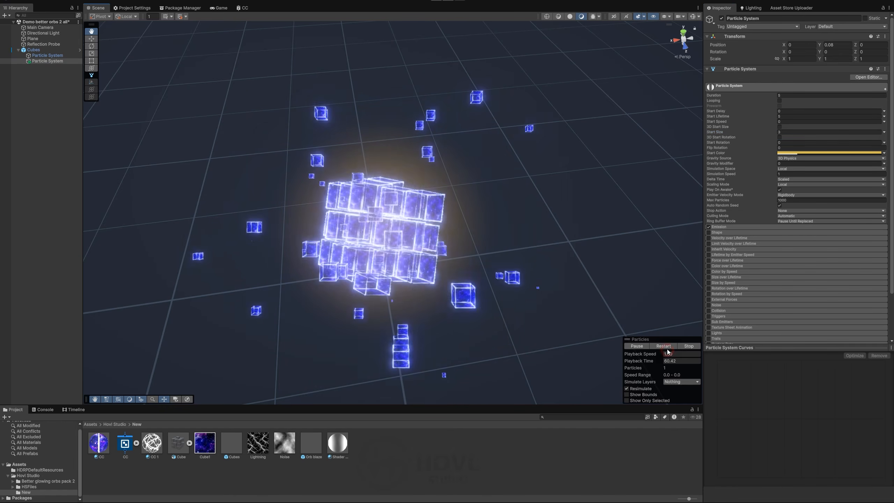
pyautogui.click(796, 154)
pyautogui.click(819, 239)
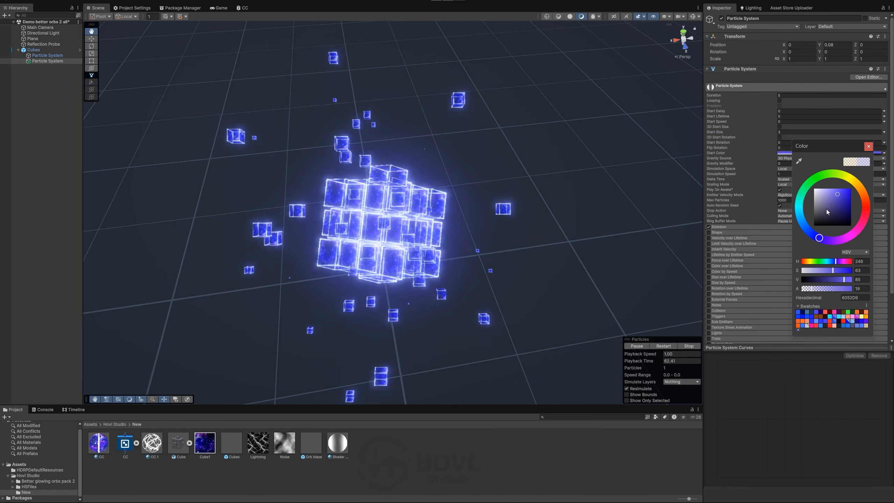
pyautogui.click(840, 194)
pyautogui.moveTo(840, 182); pyautogui.dragTo(843, 181)
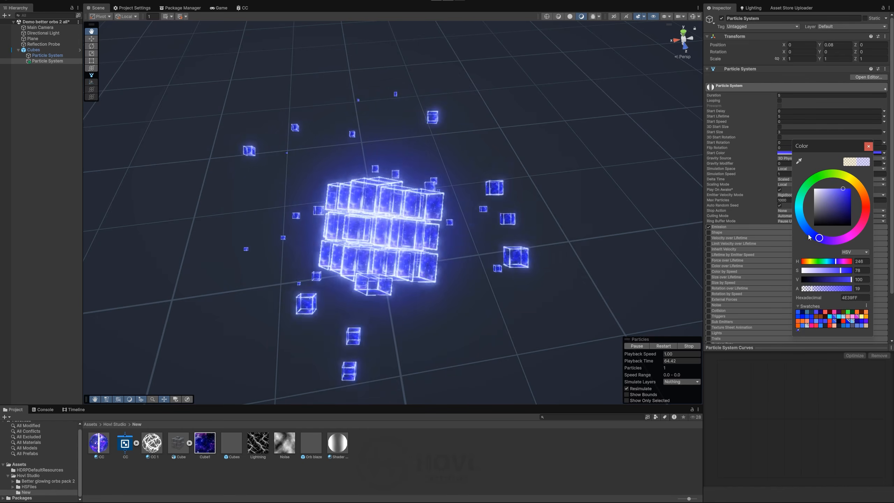
pyautogui.moveTo(817, 238); pyautogui.dragTo(803, 229)
pyautogui.moveTo(843, 192); pyautogui.dragTo(853, 186)
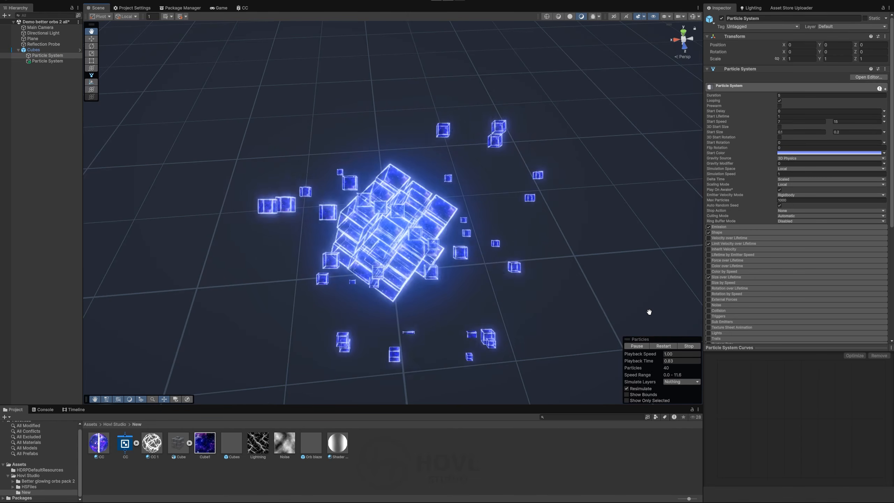
pyautogui.scroll(-3, 438, 194)
pyautogui.keyDown('alt'); pyautogui.moveTo(438, 194); pyautogui.dragTo(418, 196); pyautogui.keyUp('alt')
pyautogui.press('d')
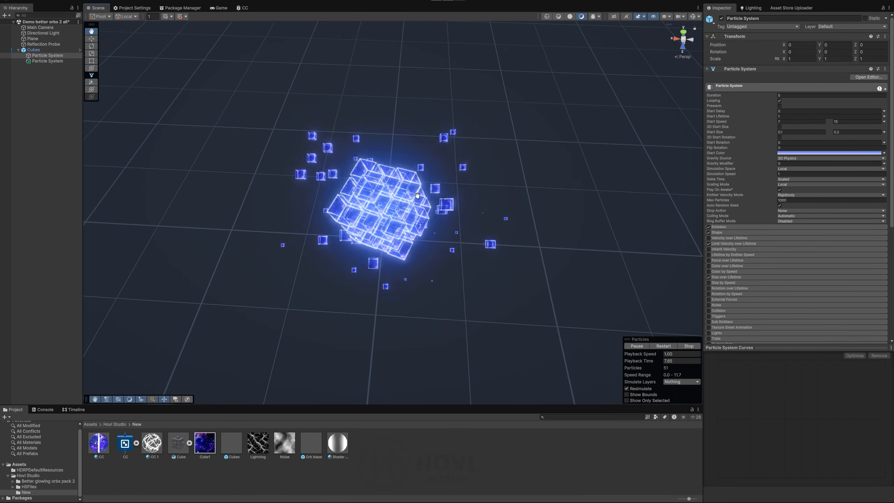